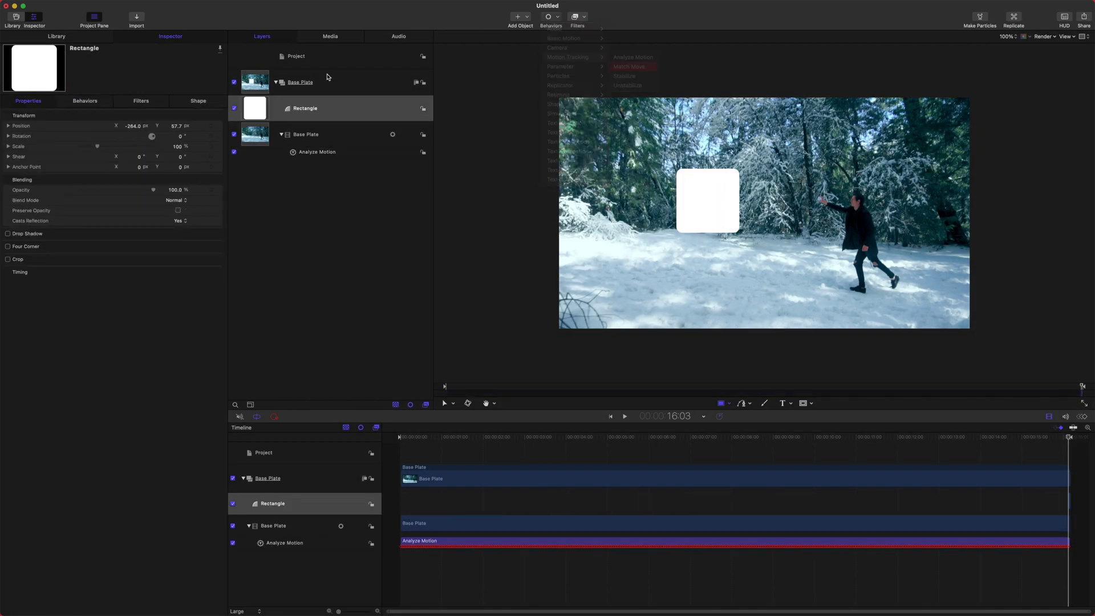
Step: Rename the motion analysis behaviour to Camera Motion
left_click(344, 160)
type("Camera Motion")
key("Return")
Step: Select the Rectangle and scrub from the start to confirm it tracks the footage
left_click(347, 112)
key("Home")
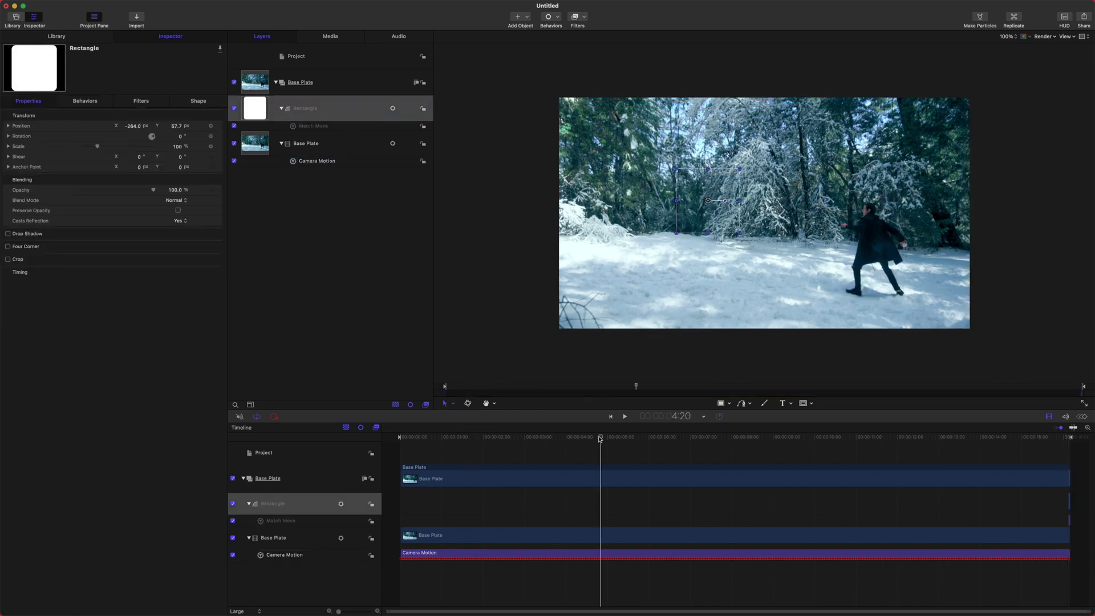
left_click_drag(849, 437, 563, 437)
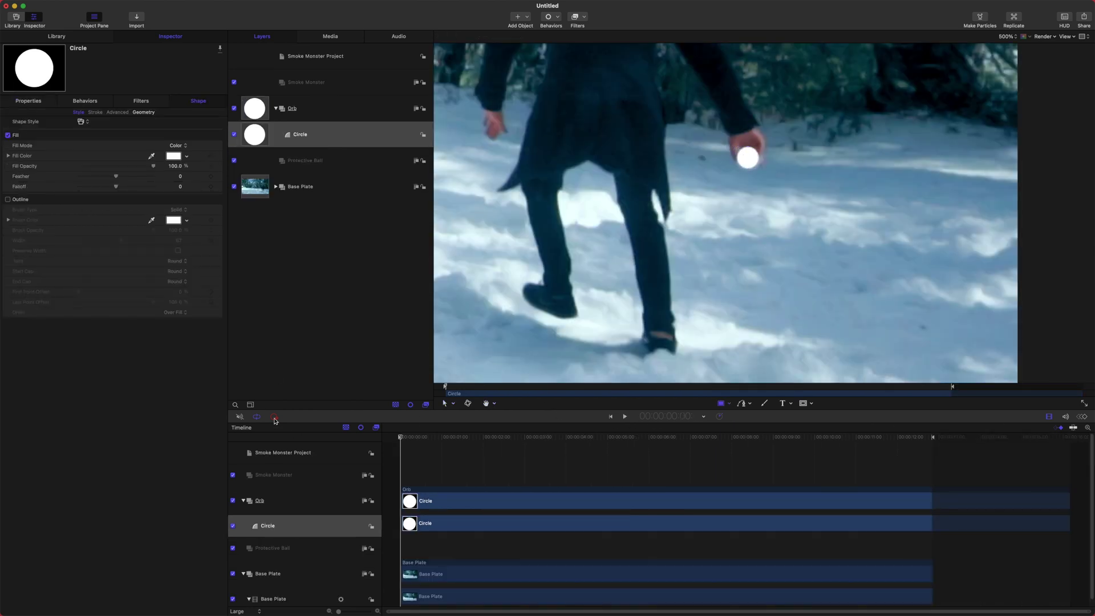
Step: Keyframe the Circle onto the man's hand frame by frame as it moves left and up
left_click(755, 160)
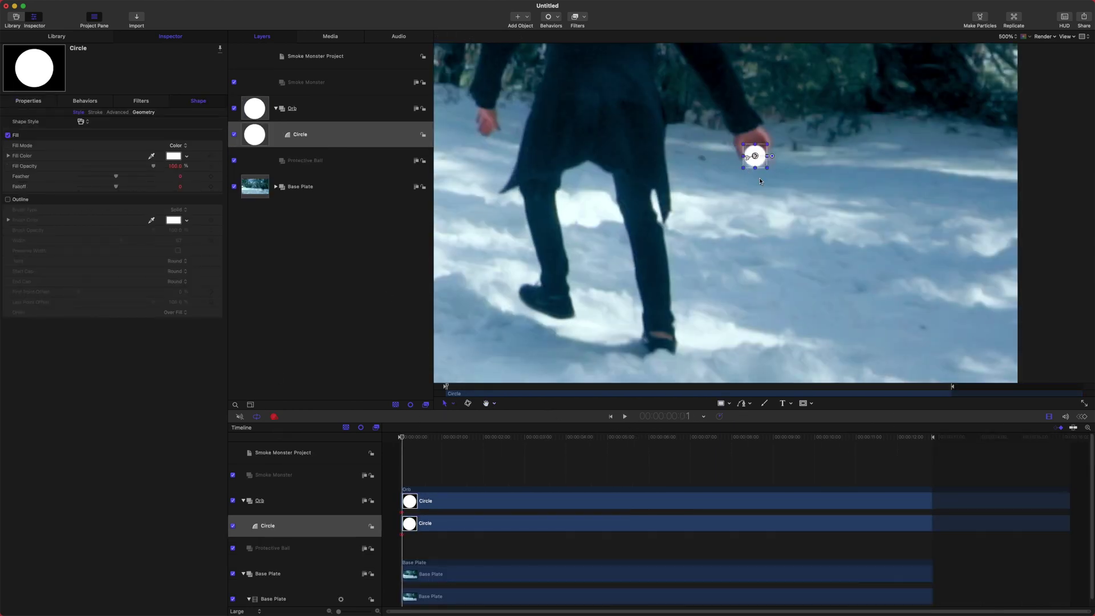
key("Right")
key("Right")
key("Right")
mouse_move(755, 159)
left_mouse_down()
mouse_move(768, 162)
mouse_move(794, 117)
mouse_move(743, 81)
mouse_move(633, 122)
left_mouse_up()
key("Right")
key("Right")
key("Right")
key("Right")
key("Right")
key("Right")
key("Right")
key("Right")
key("Right")
key("Right")
key("Right")
key("Right")
key("Right")
key("Right")
key("Right")
key("Right")
key("Right")
key("Right")
key("Right")
key("Right")
key("Right")
key("Right")
key("Right")
key("Right")
key("Right")
key("Right")
key("Right")
key("Right")
key("Right")
key("Right")
key("Right")
key("Right")
key("Right")
key("Right")
key("Right")
key("Right")
key("Right")
key("Right")
scroll(633, 122, "up", 5)
scroll(632, 122, "left", 9)
key("Right")
key("Right")
key("Right")
key("Right")
key("Right")
key("Right")
key("Right")
key("Right")
key("Right")
mouse_move(831, 224)
left_mouse_down()
mouse_move(618, 220)
mouse_move(597, 197)
left_mouse_up()
key("Right")
key("Right")
key("Right")
mouse_move(597, 197)
left_mouse_down()
mouse_move(561, 181)
mouse_move(497, 86)
left_mouse_up()
key("Right")
key("Right")
key("Right")
key("Right")
key("Right")
key("Right")
key("Right")
key("Right")
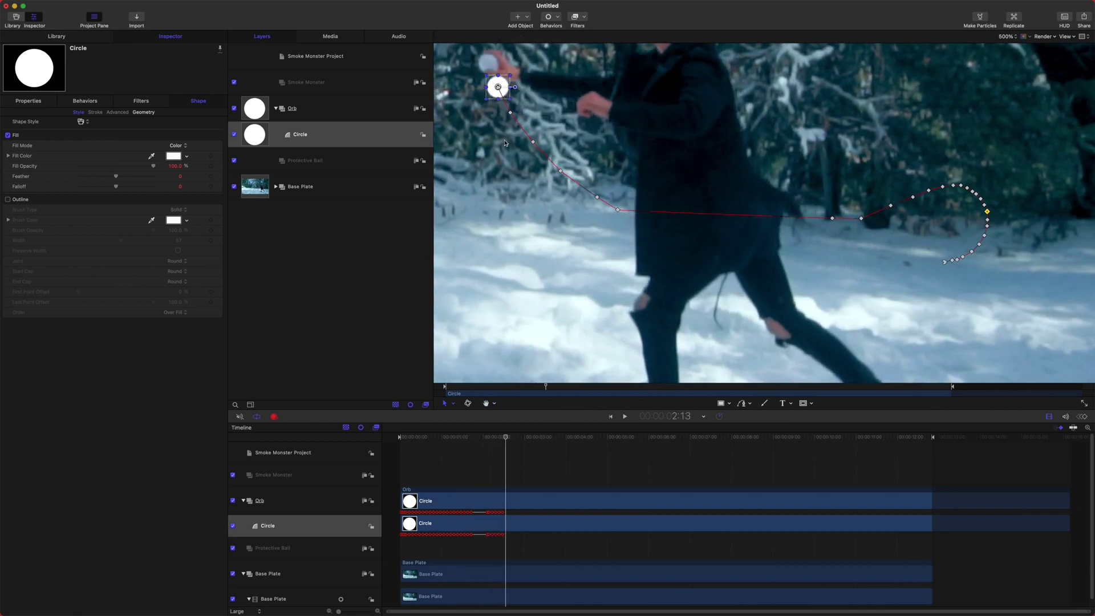
scroll(496, 86, "up", 4)
left_click_drag(674, 191, 655, 105)
Step: Lower the Circle's opacity to about 55% and finish keyframing it to the hand's final position
key("Right")
key("Right")
key("Right")
key("Right")
key("Right")
key("Right")
key("Right")
key("Right")
key("Right")
key("Right")
key("Right")
key("Right")
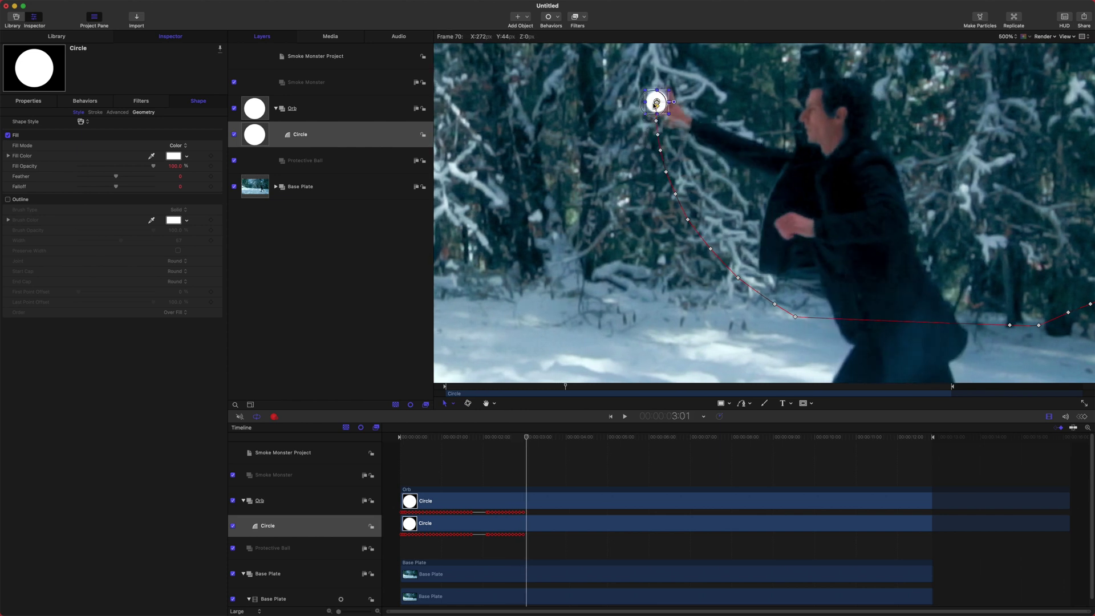
left_click(28, 101)
left_click_drag(153, 190, 120, 190)
key("Right")
key("Right")
key("Right")
key("Right")
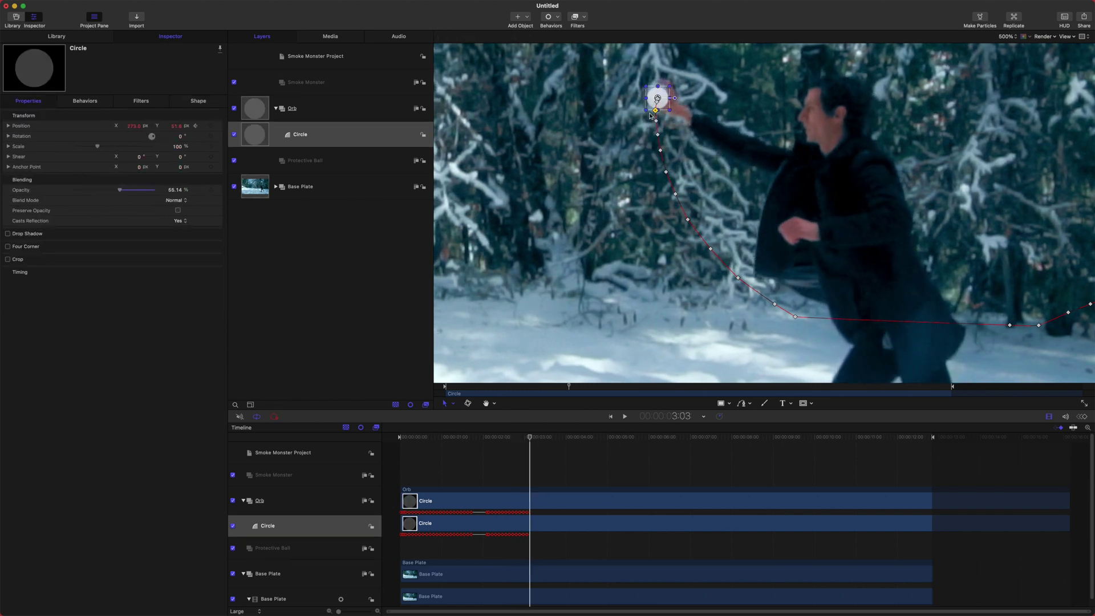
key("Right")
key("Right")
key("Right")
key("Right")
key("Right")
key("Right")
key("Right")
mouse_move(659, 91)
left_mouse_down()
mouse_move(635, 107)
mouse_move(648, 103)
mouse_move(636, 84)
left_mouse_up()
key("Right")
key("Right")
key("Right")
key("Right")
key("Right")
key("Right")
key("Right")
key("Right")
key("Right")
key("Right")
key("Right")
key("Right")
key("Right")
key("Right")
key("Right")
key("Right")
key("Right")
key("Right")
key("Right")
key("Right")
key("Right")
key("Right")
key("Right")
key("Right")
key("Right")
key("Right")
key("Right")
key("Right")
key("Right")
key("Right")
key("Right")
key("Right")
key("Right")
key("Right")
key("Right")
key("Right")
key("Right")
key("Right")
key("Right")
key("Right")
key("Right")
key("Right")
key("Right")
key("Right")
key("Right")
key("Right")
key("Right")
key("Right")
key("Right")
key("Right")
key("Right")
key("Right")
key("Right")
key("Right")
key("Right")
key("Right")
key("Right")
key("Right")
key("Right")
key("Right")
key("Right")
key("Right")
key("Right")
key("Right")
key("Right")
key("Right")
key("Right")
key("Right")
key("Right")
key("Right")
key("Right")
key("Right")
key("Right")
key("Right")
key("Right")
key("Right")
key("Right")
key("Right")
key("Right")
key("Right")
key("Right")
key("Right")
key("Right")
key("Right")
key("Right")
key("Right")
key("Right")
key("Right")
key("Right")
key("Right")
key("Right")
key("Right")
key("Right")
key("Right")
key("Right")
key("Right")
key("Right")
key("Right")
key("Right")
key("Right")
key("Right")
key("Right")
key("Right")
key("Right")
key("Right")
key("Right")
key("Right")
key("Right")
key("Right")
key("Right")
key("Right")
key("Right")
key("Right")
key("Right")
key("Right")
key("Right")
key("Right")
key("Right")
key("Right")
key("Right")
key("Right")
key("Right")
key("Right")
key("Right")
key("Right")
key("Right")
key("Right")
key("Right")
key("Right")
key("Right")
key("Right")
key("Right")
key("Right")
key("Right")
key("Right")
key("Right")
key("Right")
key("Right")
key("Right")
key("Right")
key("Right")
key("Right")
key("Right")
key("Right")
key("Right")
key("Right")
key("Right")
key("Right")
key("Right")
key("Right")
key("Right")
key("Right")
key("Right")
key("Right")
key("Right")
key("Right")
key("Right")
key("Right")
key("Right")
key("Right")
key("Right")
key("Right")
key("Right")
key("Right")
key("Right")
key("Right")
key("Right")
key("Right")
key("Right")
key("Right")
key("Right")
key("Right")
key("Right")
key("Right")
key("Right")
key("Right")
key("Right")
key("Right")
key("Right")
key("Right")
key("Right")
key("Right")
key("Right")
key("Right")
key("Right")
key("Right")
key("Right")
key("Right")
key("Right")
key("Right")
key("Right")
key("Right")
key("Right")
key("Right")
key("Right")
key("Right")
key("Right")
key("Right")
key("Right")
key("Right")
key("Right")
key("Right")
key("Right")
key("Right")
key("Right")
key("Right")
key("Right")
key("Right")
key("Right")
key("Right")
key("Right")
key("Right")
key("Right")
key("Right")
key("Right")
key("Right")
left_click_drag(636, 84, 634, 83)
key("Right")
key("Right")
key("Right")
key("Right")
key("Right")
key("Right")
key("Right")
key("Right")
key("Right")
key("Right")
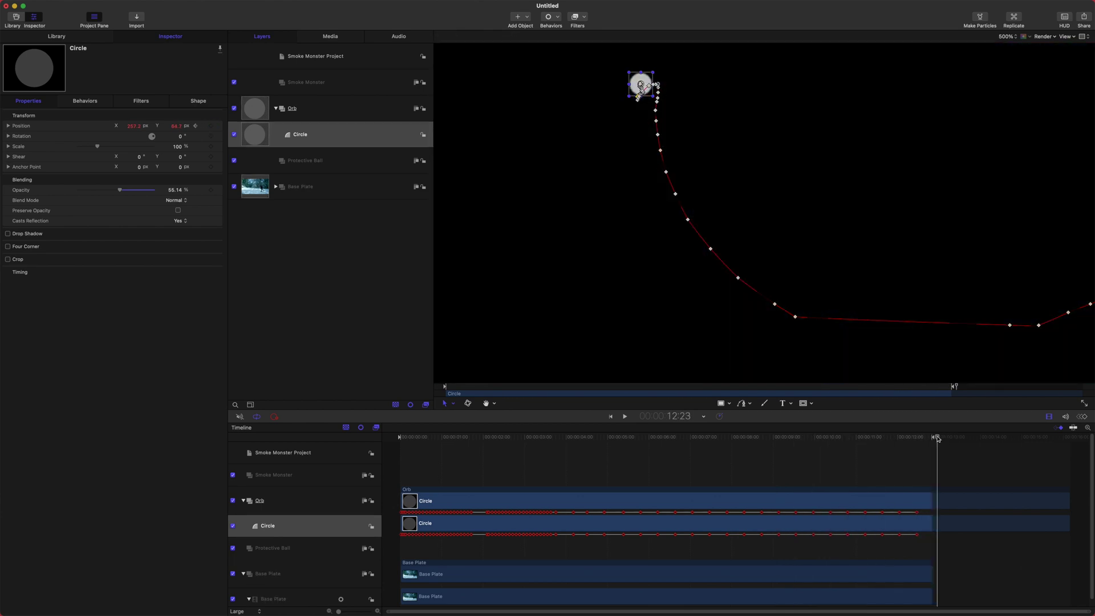
key("Home")
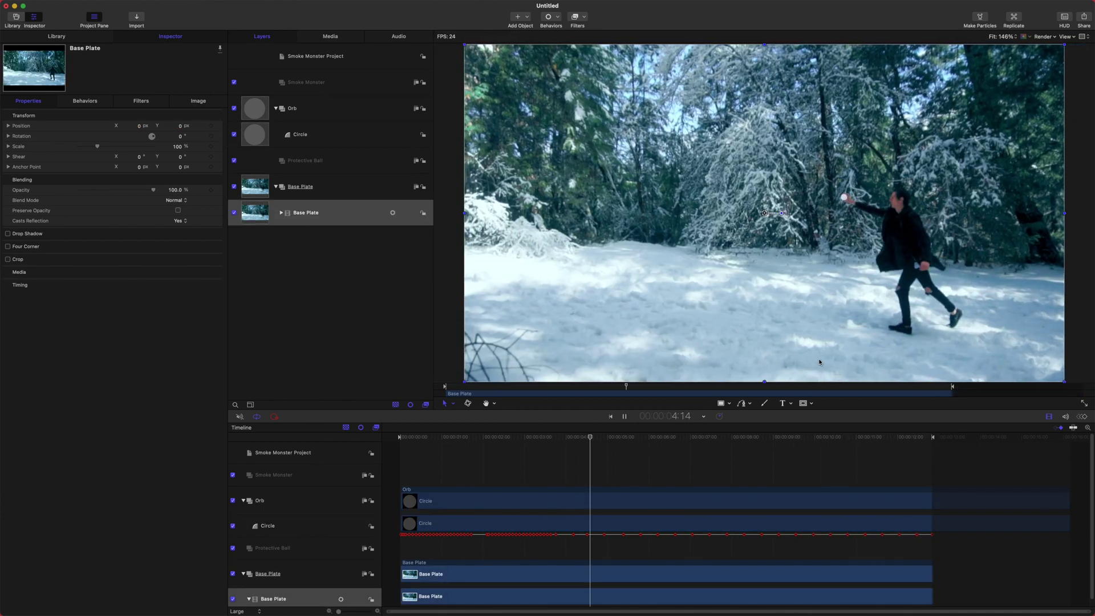
left_click(278, 144)
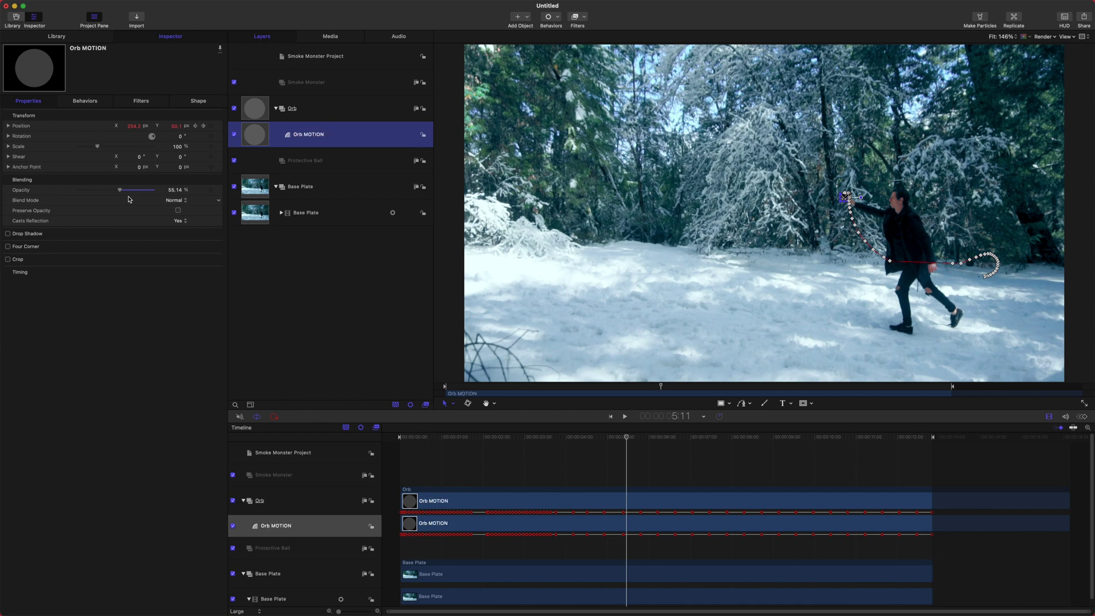
Step: Name the orb Base Orb & MOTION, duplicate it and add a Gaussian Blur to the copy
key("Home")
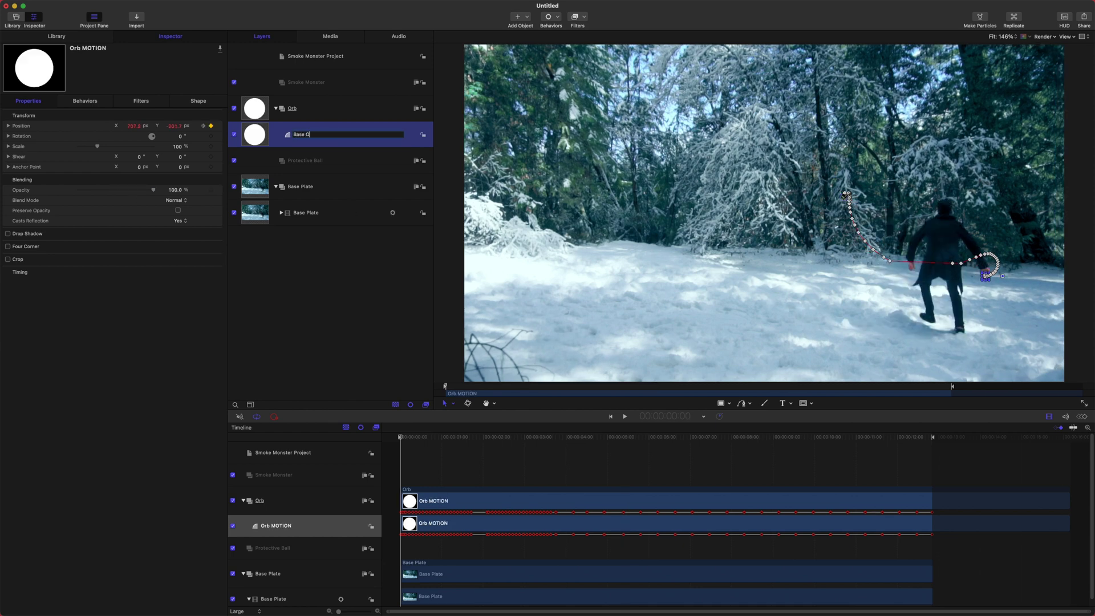
key("super+d")
left_click(533, 437)
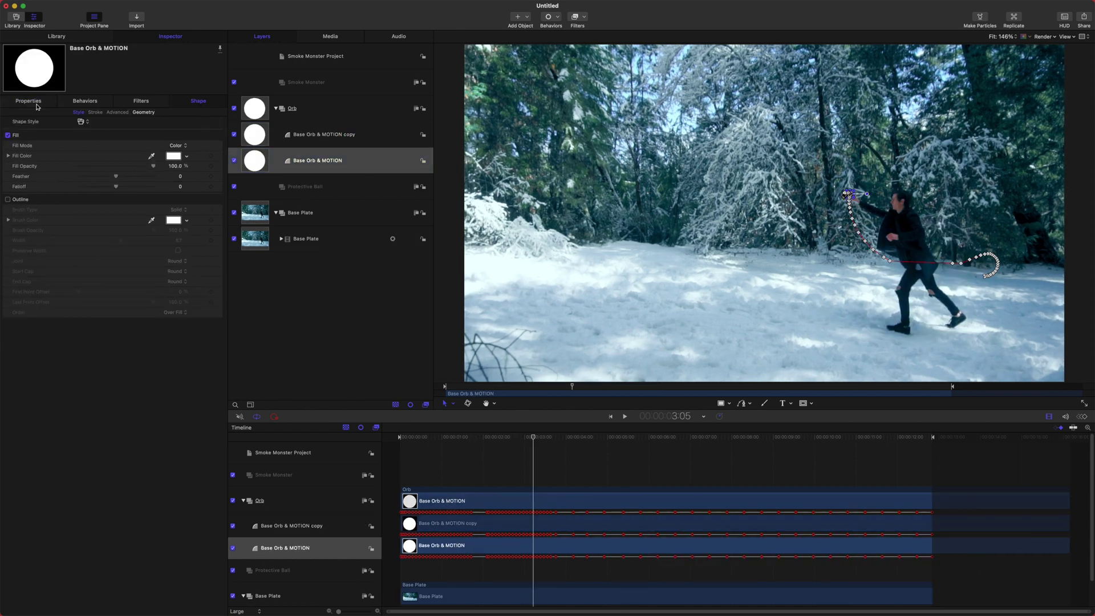
left_click(577, 16)
left_click(693, 85)
Step: Rename the copy Orb Glow 1 and its blur Glow Blur, raising the amount past 12
double_click(320, 134)
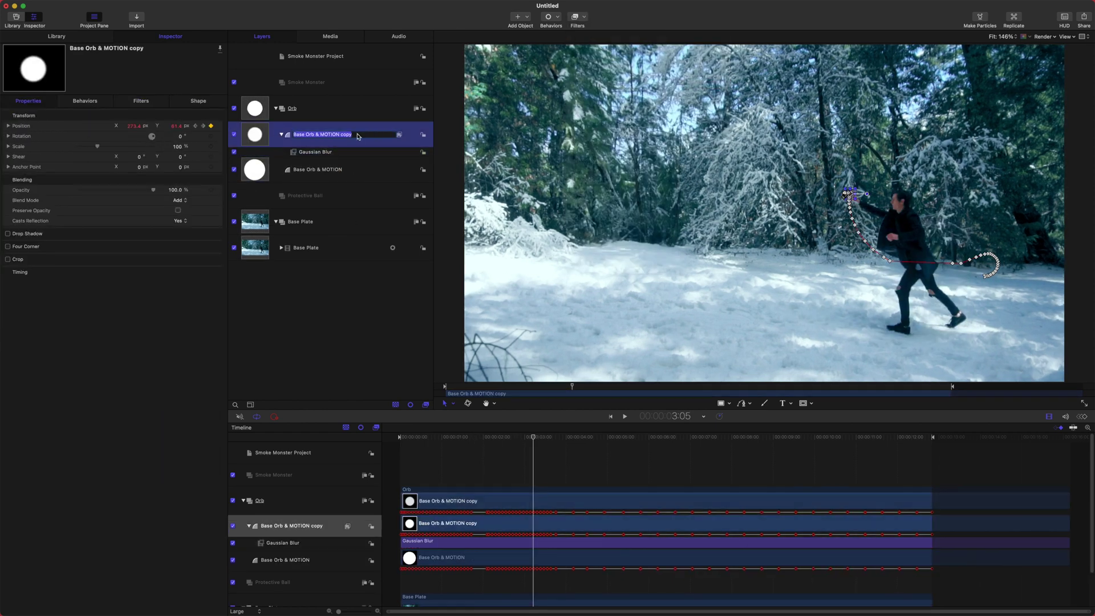
type("Orb Glow 1")
key("Return")
type("Glow Blur")
key("Return")
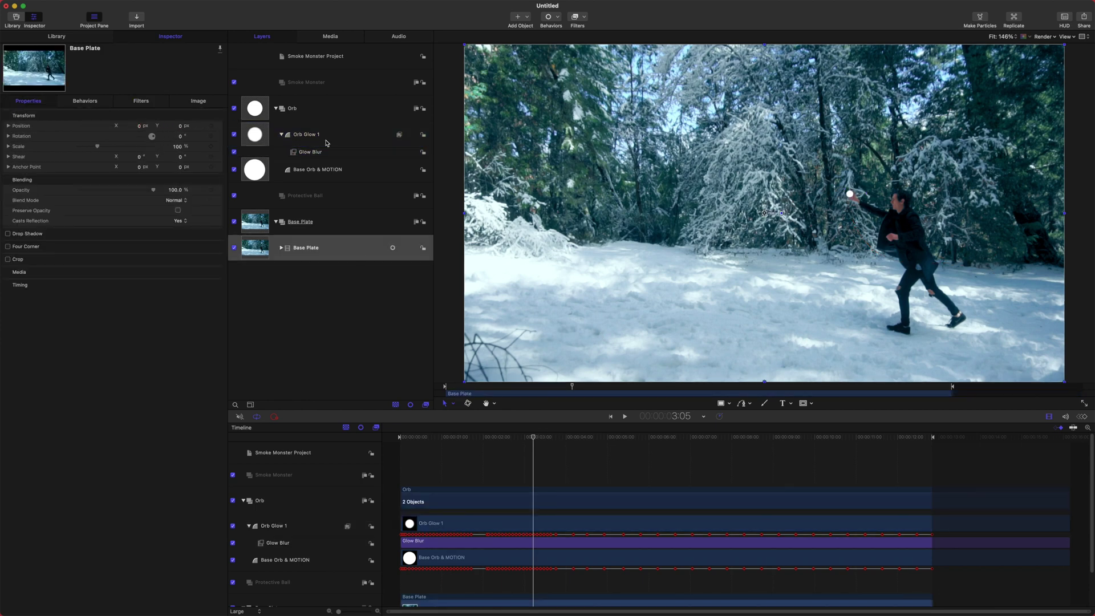
left_click_drag(83, 125, 93, 128)
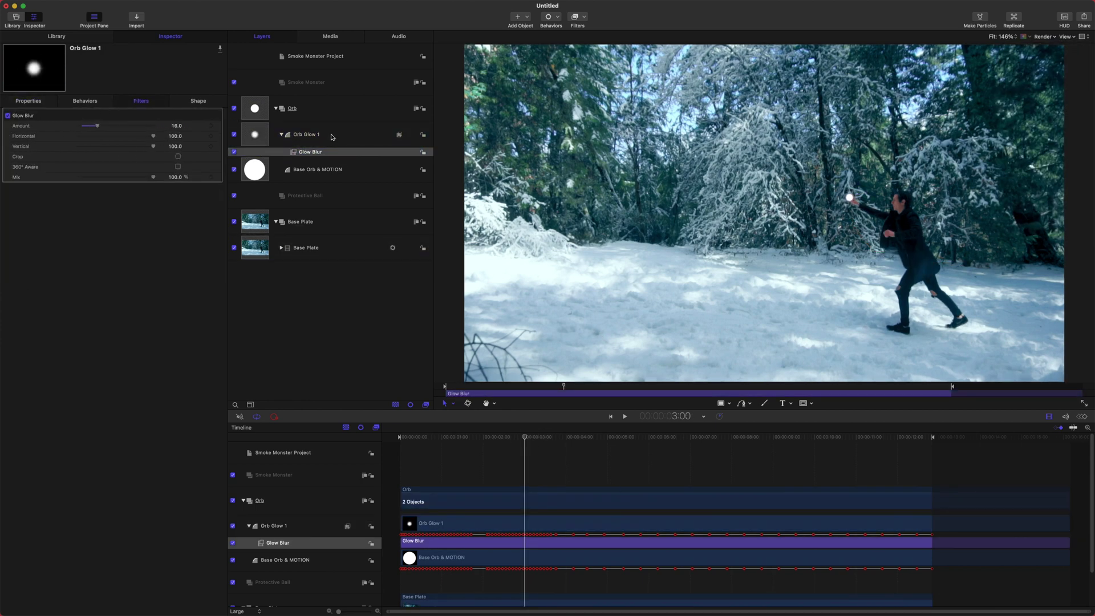
left_click_drag(93, 127, 105, 127)
Step: Duplicate Orb Glow 1 and select the copy's Glow Blur at an earlier frame
left_click(330, 145)
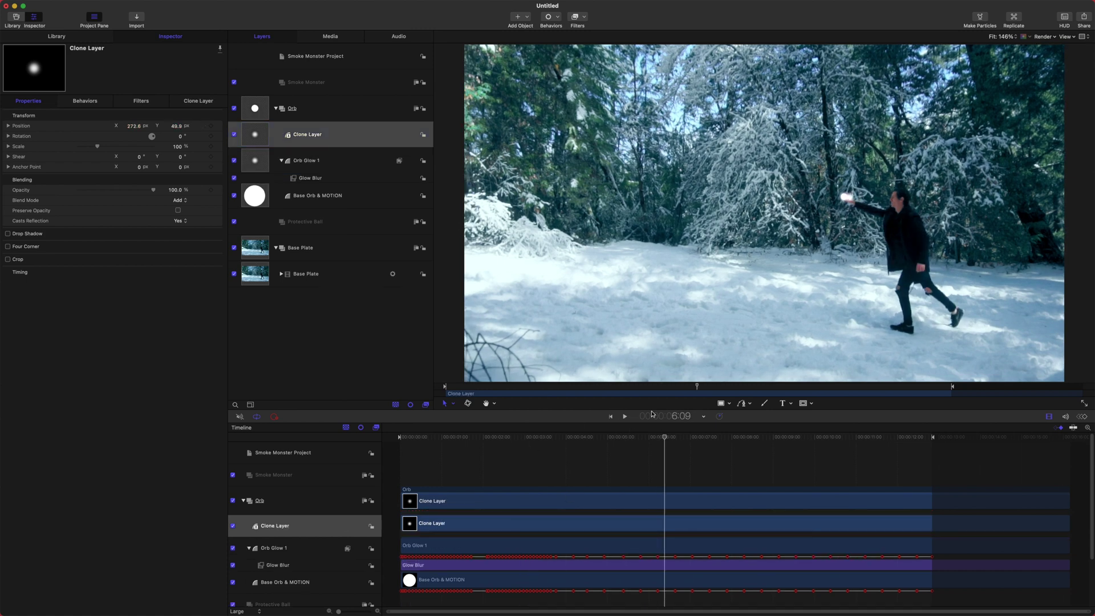
key("super+d")
left_click(311, 151)
left_click_drag(685, 437, 468, 437)
Step: Link both glow layers' Opacity to Base Orb & MOTION as the source
left_click(337, 170, "shift")
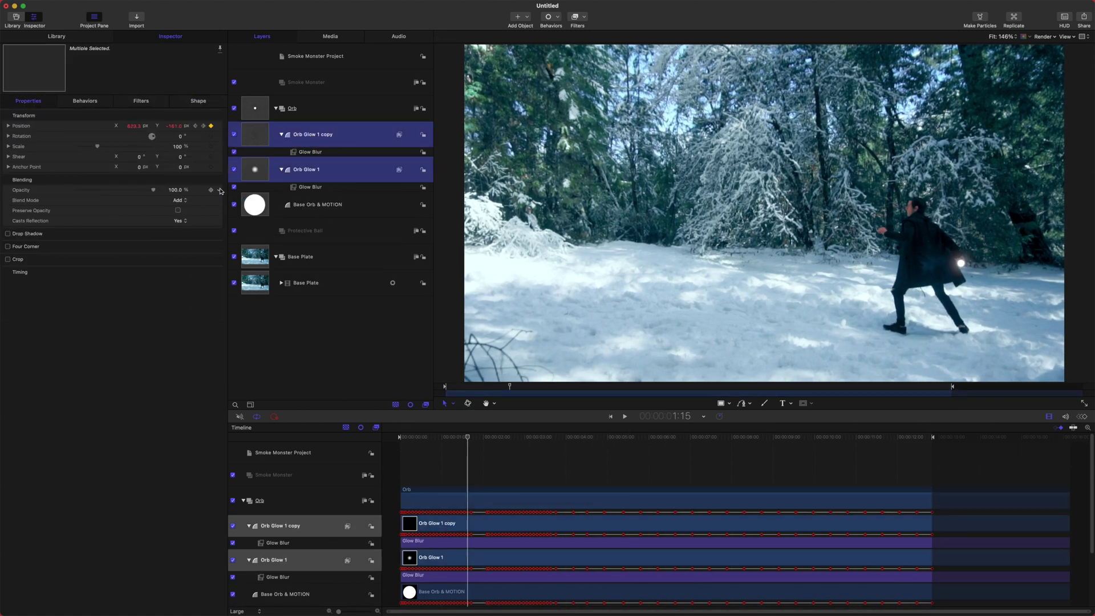
right_click(219, 190)
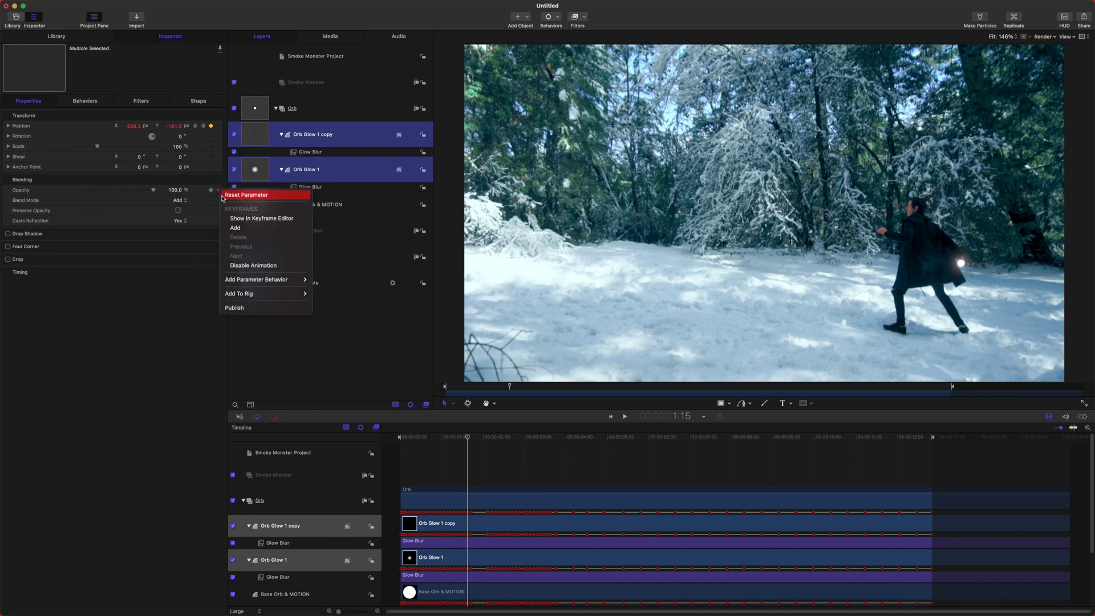
mouse_move(268, 279)
left_click(331, 317)
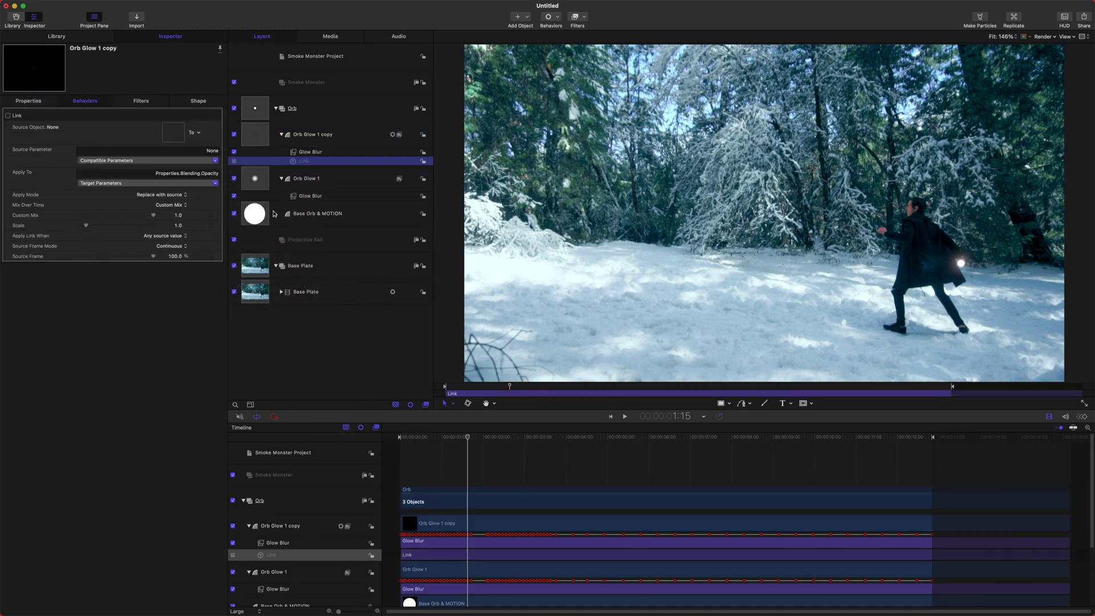
left_click_drag(262, 215, 312, 180)
Step: Rename both Link behaviours to Opacity Link
double_click(328, 205)
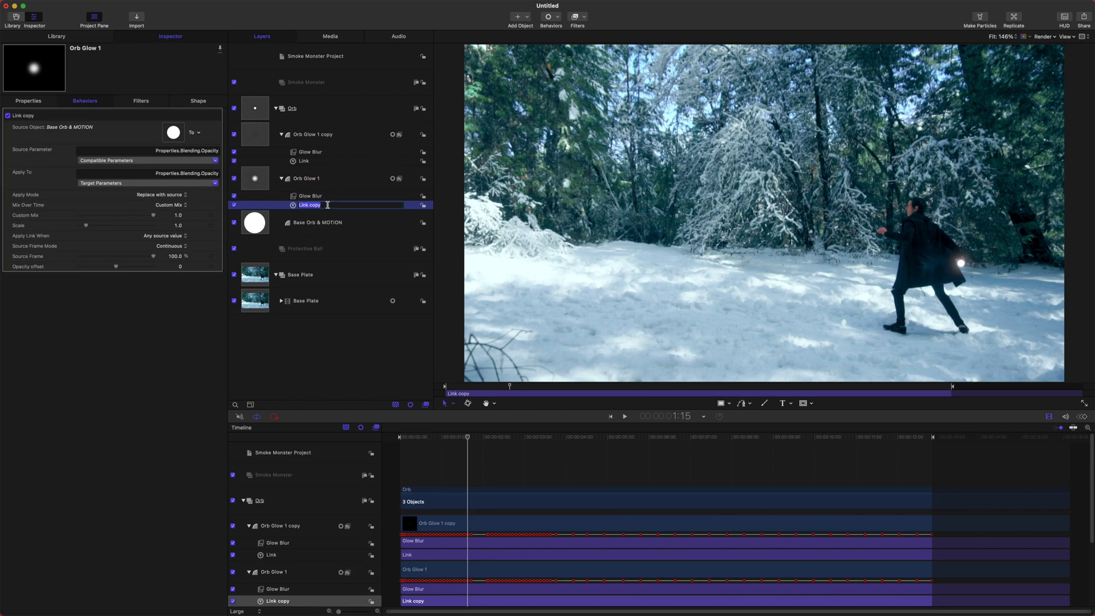
type("Opacity Likn")
key("BackSpace")
key("BackSpace")
type("nk")
key("Return")
double_click(327, 161)
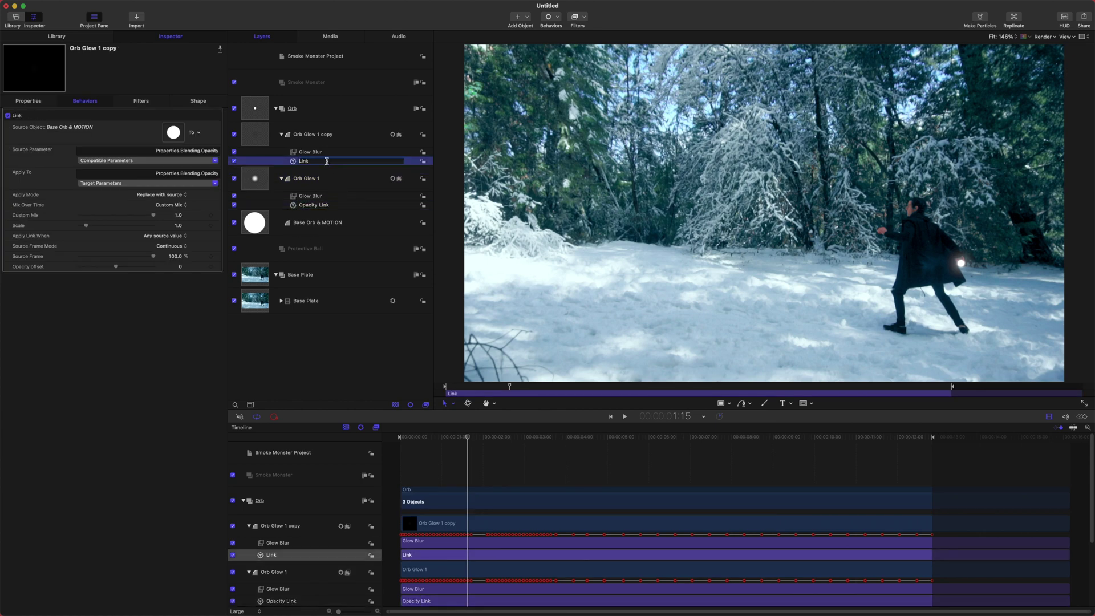
type("Opacity Link")
Step: Rename the Orb Glow 1 copy layer to Orb Glow 2 - WIDE
left_click(321, 135)
double_click(321, 135)
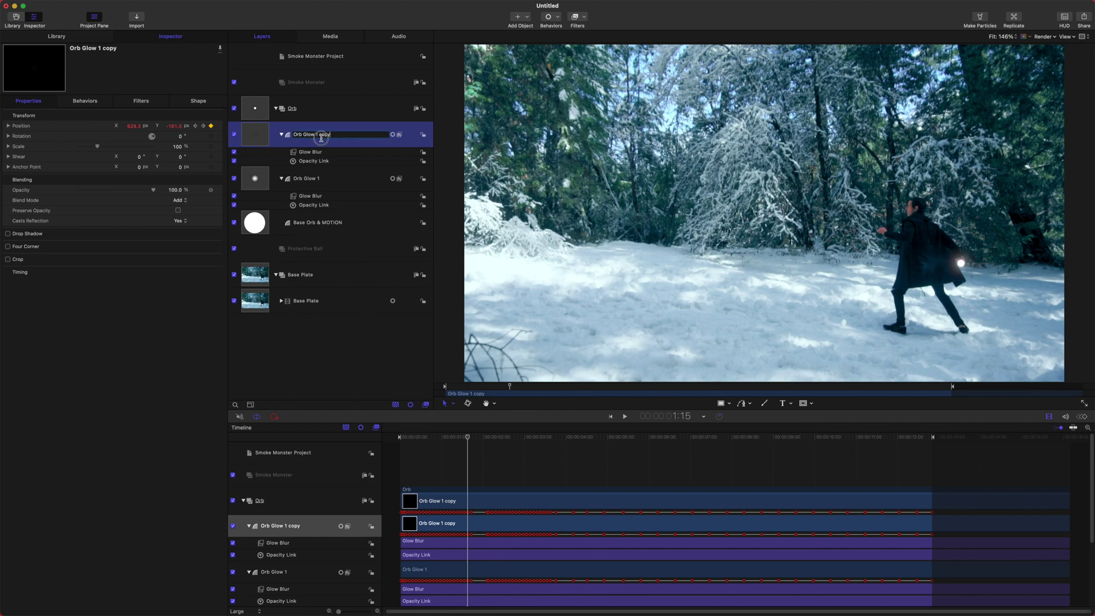
type("Orb Glow 2 - WIDE")
key("Return")
Step: Scrub near the shot's start to check the glows, then select the Orb group
key("Down")
key("Down")
key("Down")
key("Down")
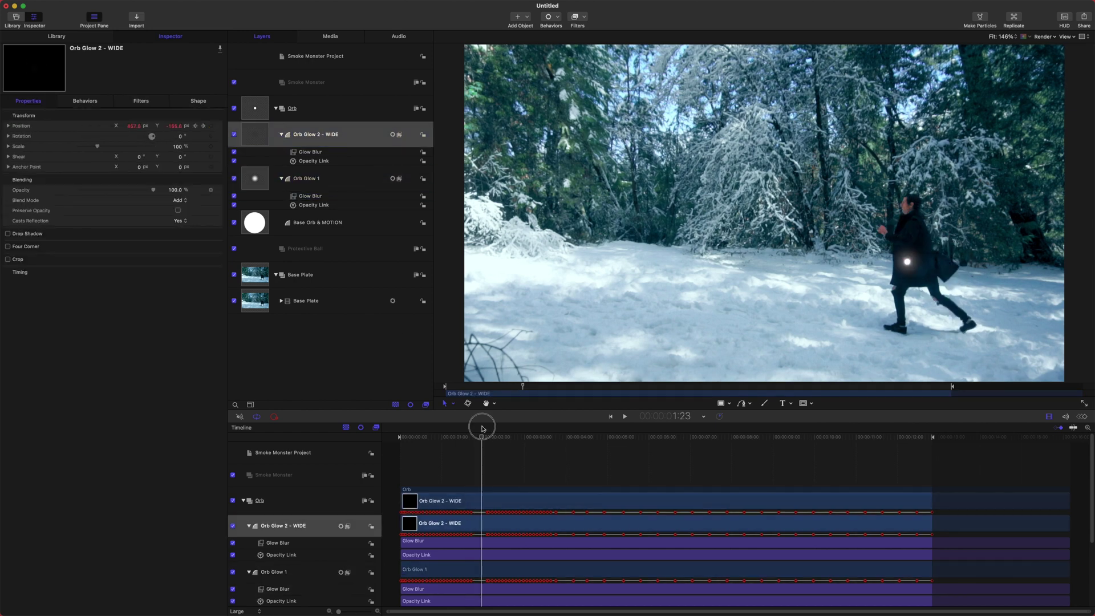
left_click_drag(482, 428, 469, 428)
left_click(318, 222)
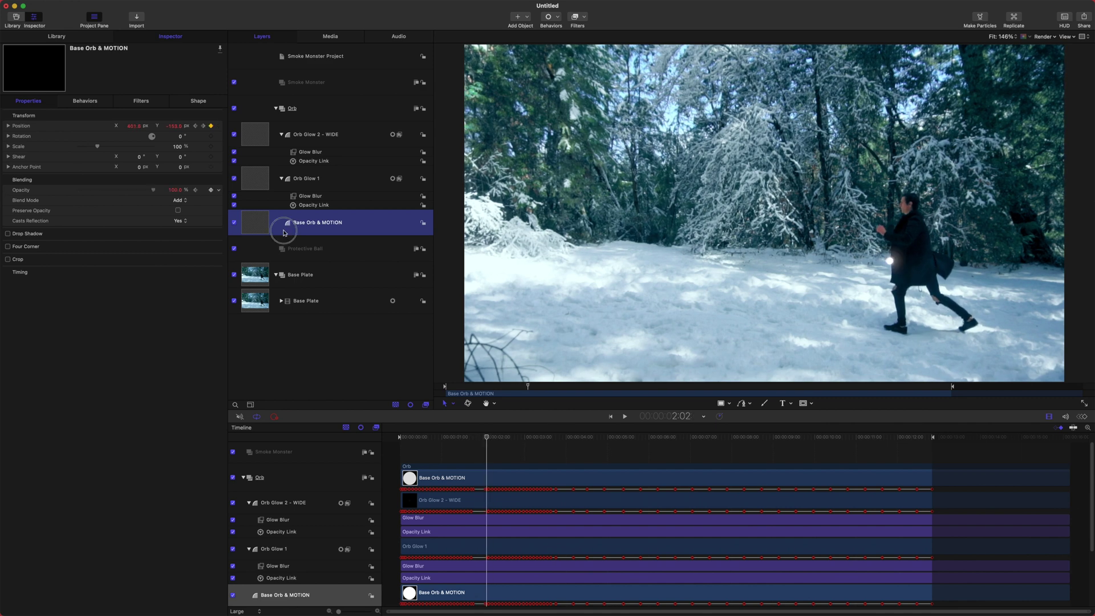
left_click_drag(401, 436, 446, 436)
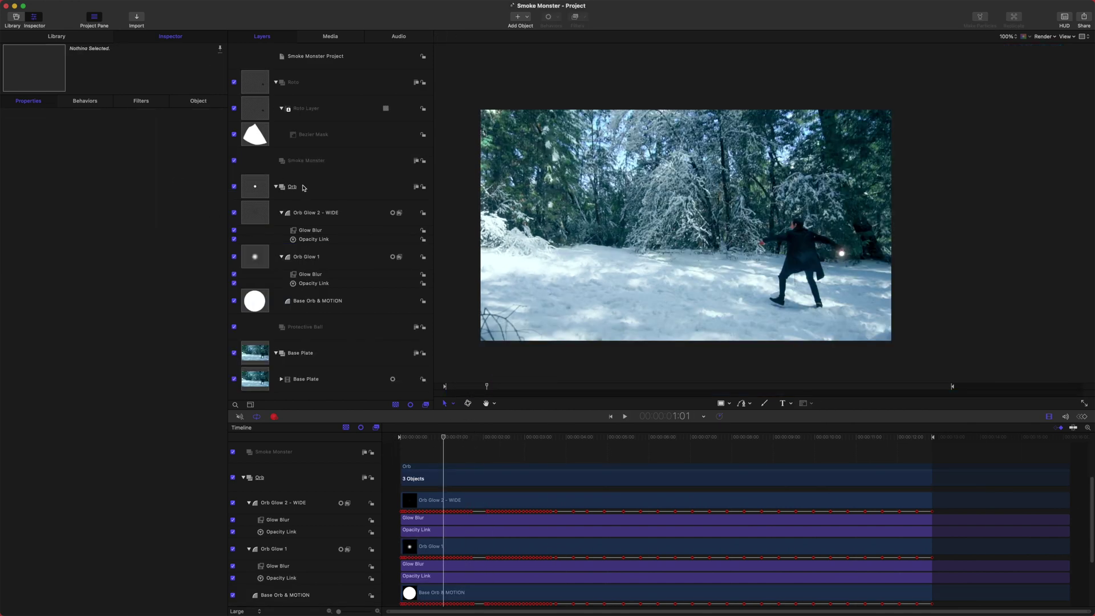
left_click(303, 188)
key("super+1")
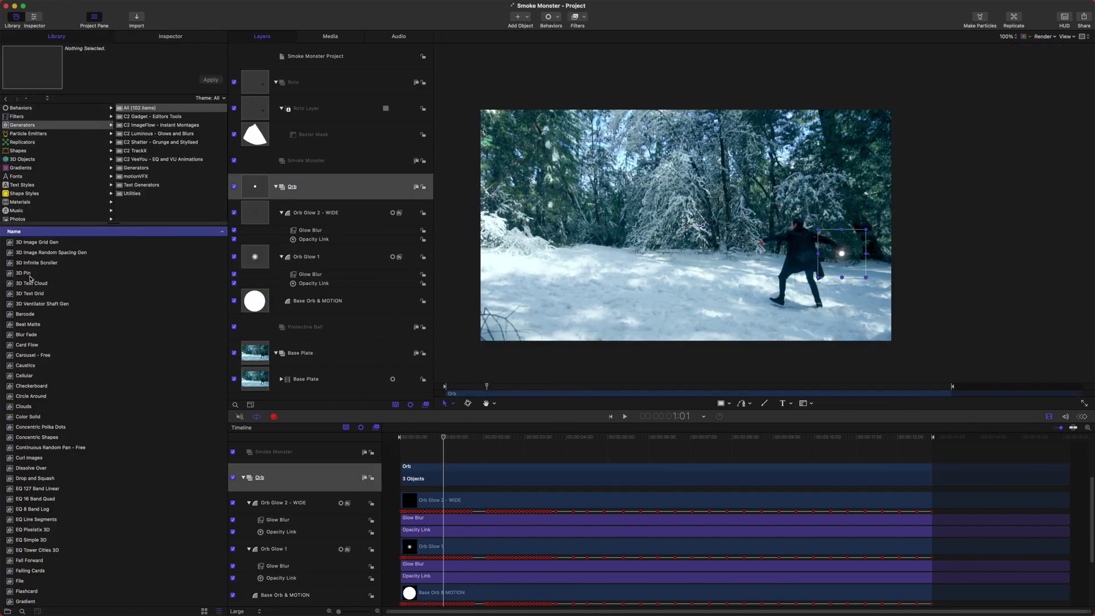
Step: Add a Lens Flare to the Orb group and link its Center X to the orb's Position X
type("lens")
left_click_drag(300, 191, 300, 191)
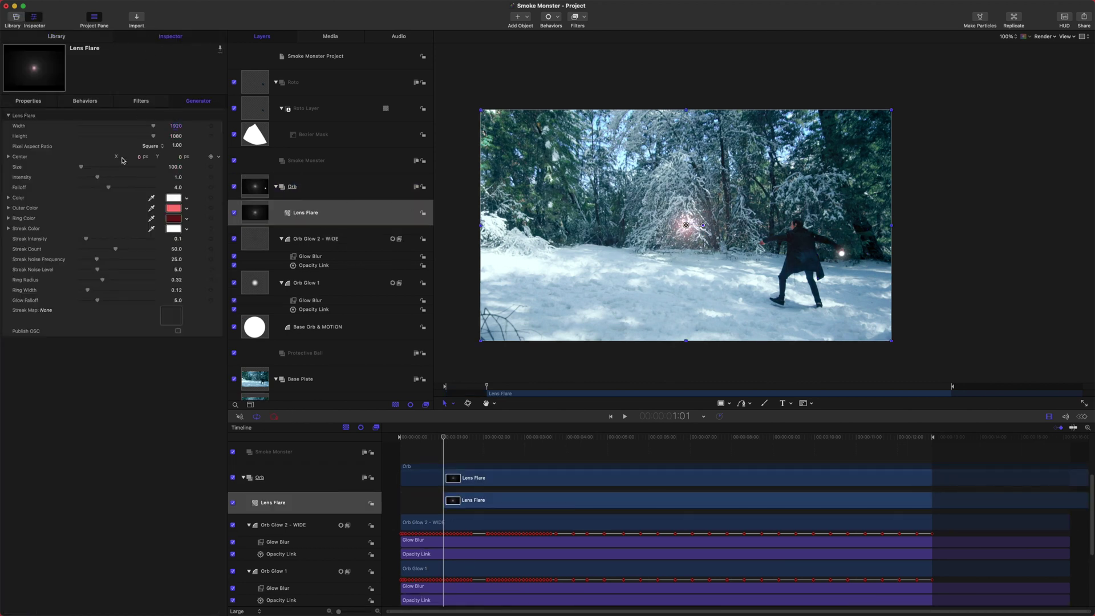
left_click(8, 158)
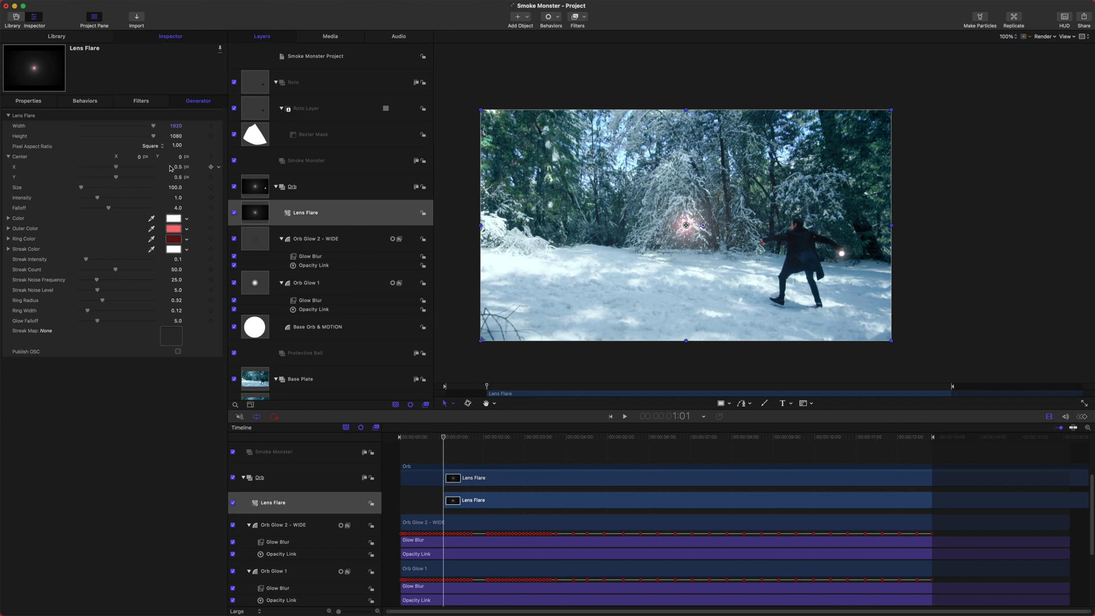
left_click(219, 167)
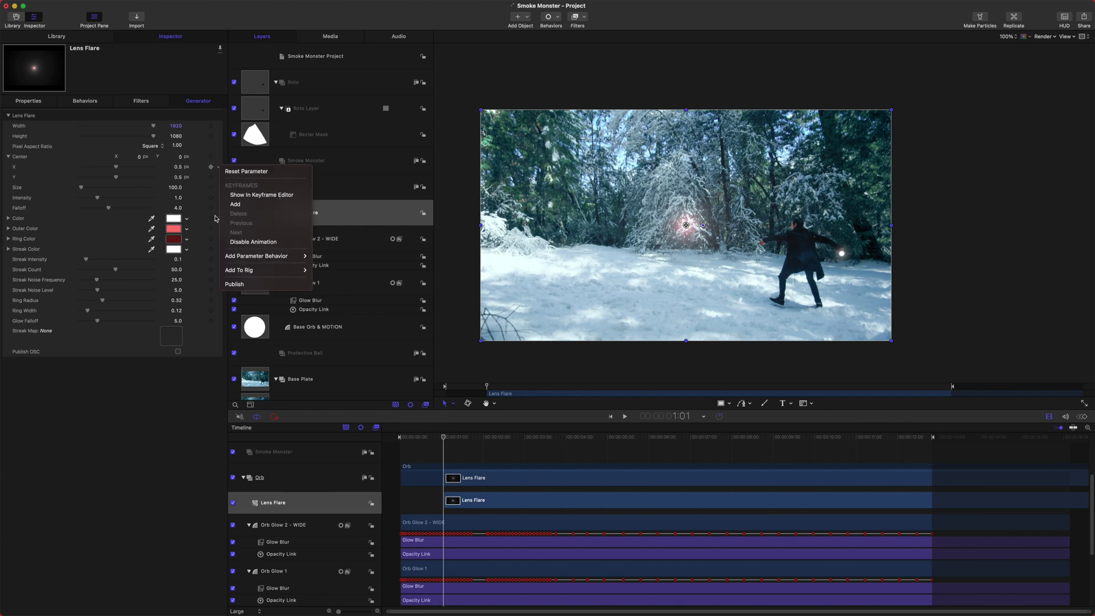
left_click(327, 294)
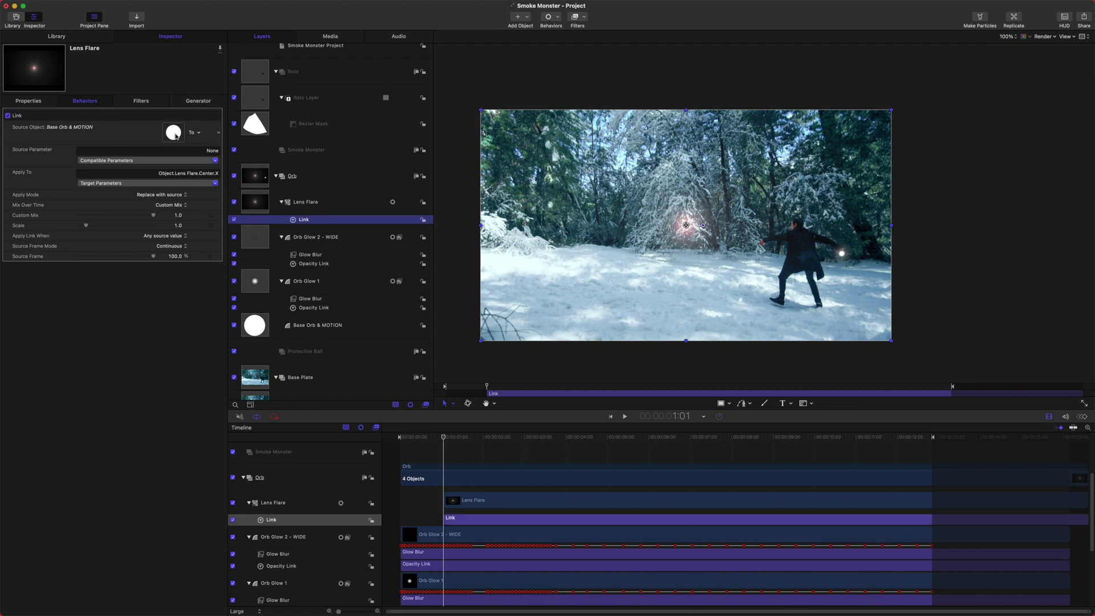
left_click(321, 179)
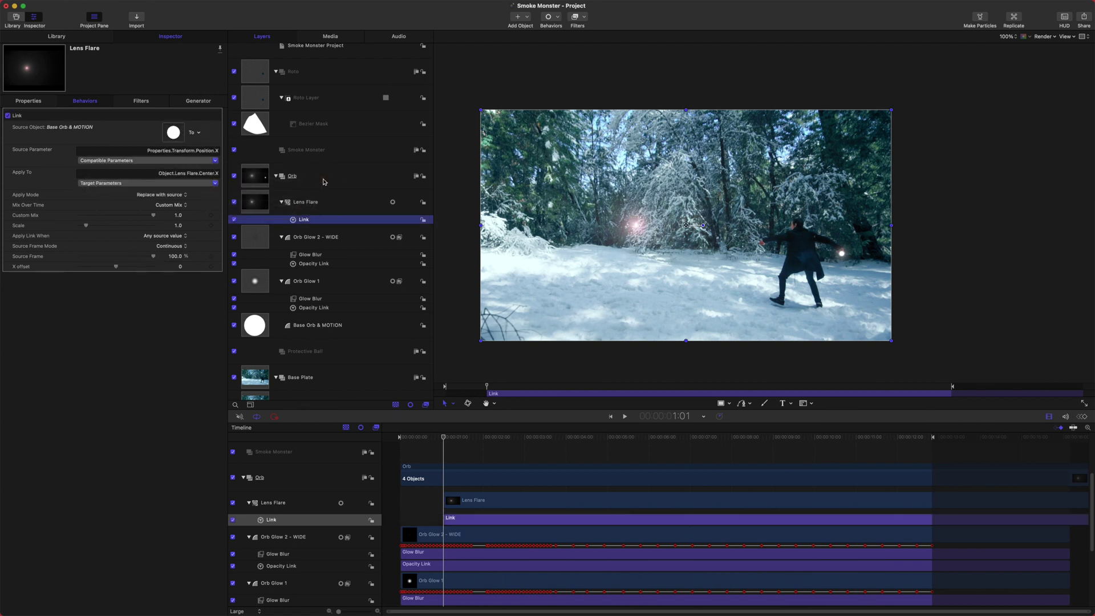
Step: Start the Lens Flare clip earlier and link its Center Y to Base Orb & MOTION's Position Y
left_click_drag(452, 501, 416, 502)
left_click_drag(460, 435, 403, 436)
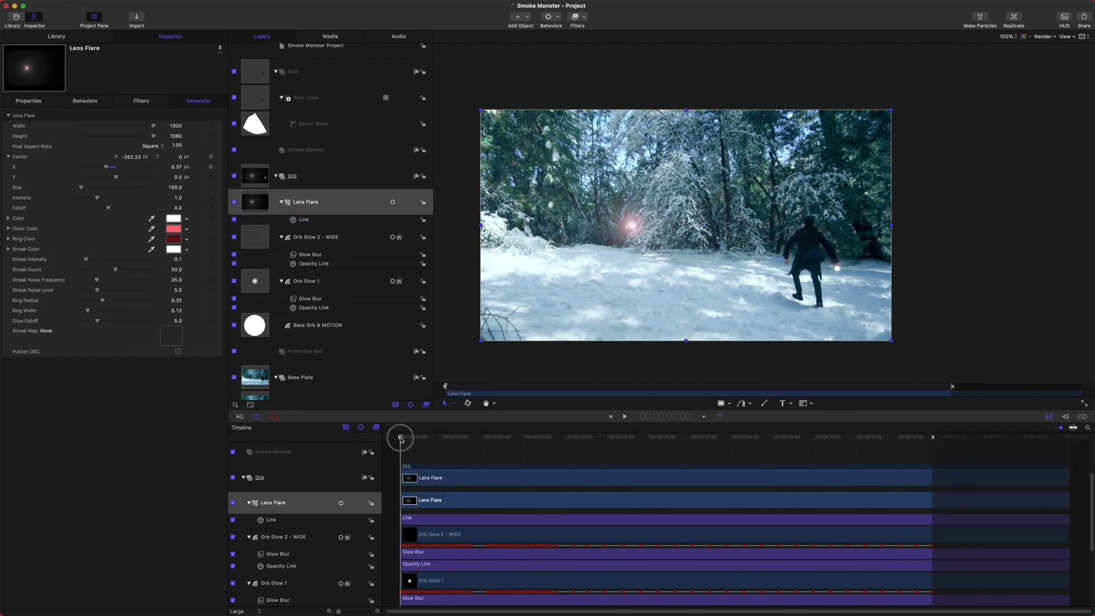
left_click(217, 177)
left_click(322, 305)
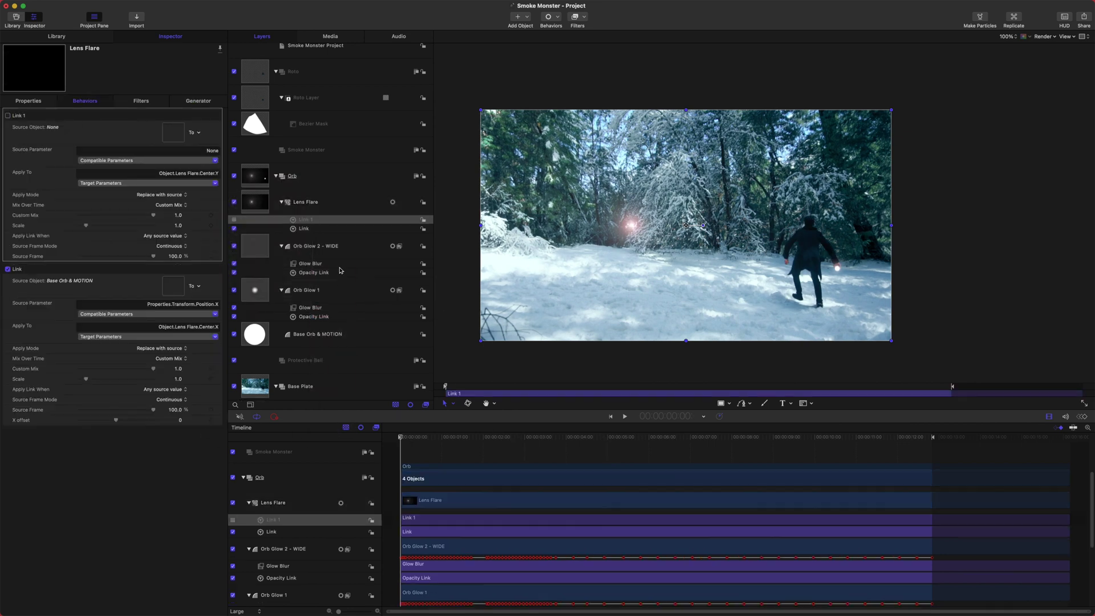
left_click_drag(177, 135, 174, 134)
left_click(147, 160)
mouse_move(205, 179)
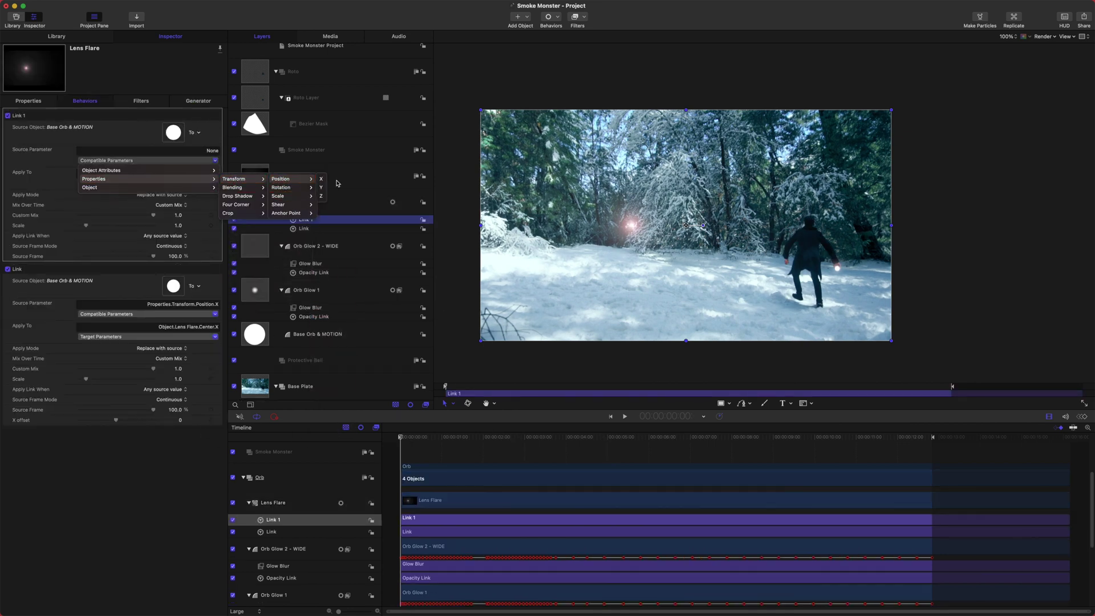
left_click(321, 187)
Step: Raise the link's X offset so the flare sits on the orb, checking across frames
left_click_drag(400, 437, 523, 437)
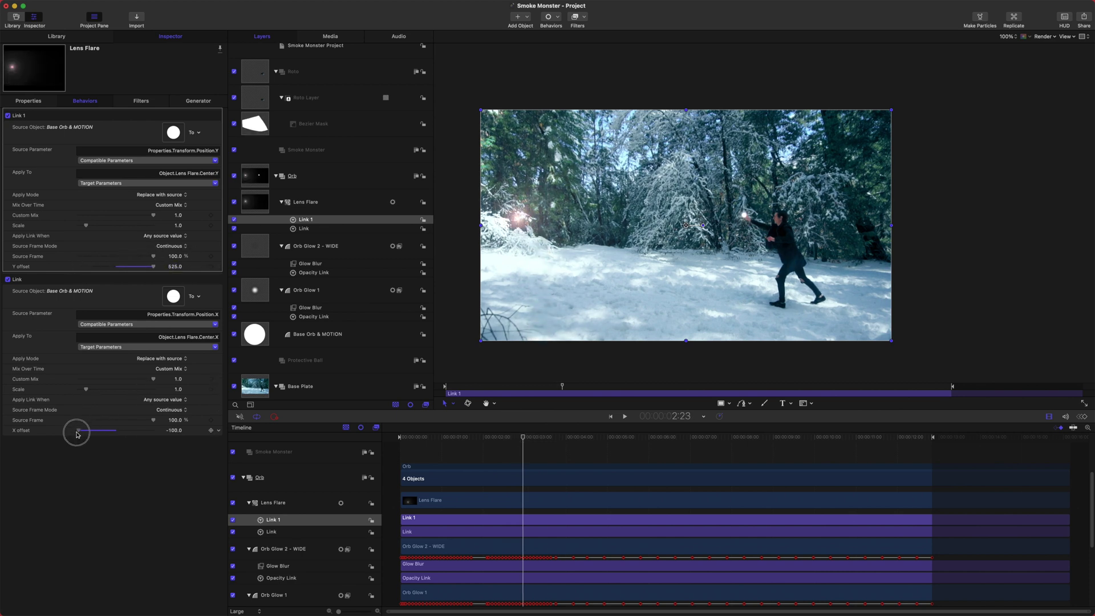
left_click_drag(175, 430, 189, 430)
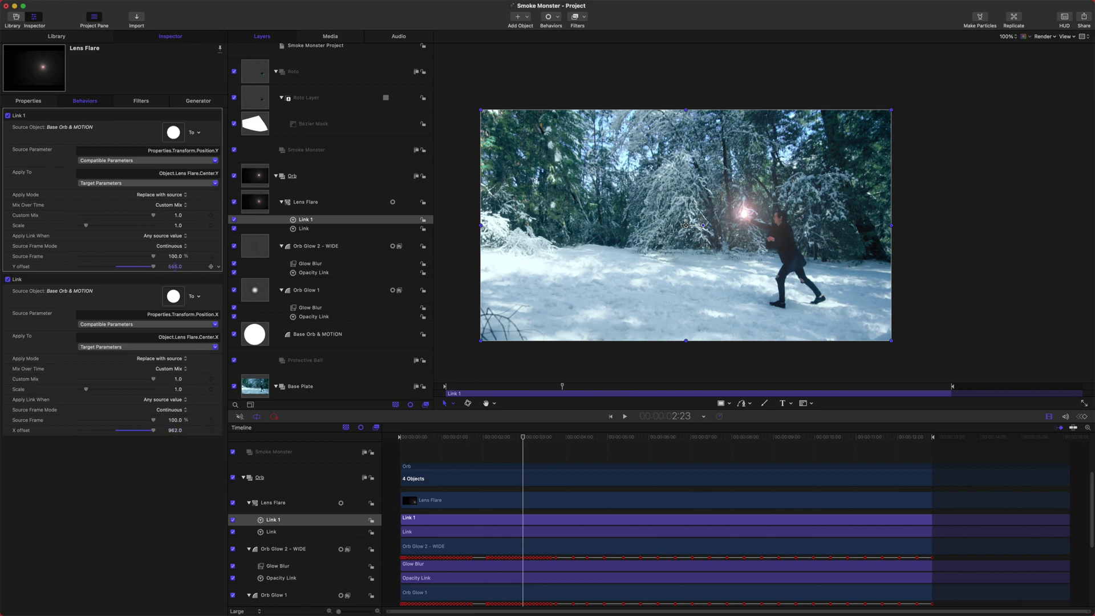
left_click_drag(523, 437, 466, 437)
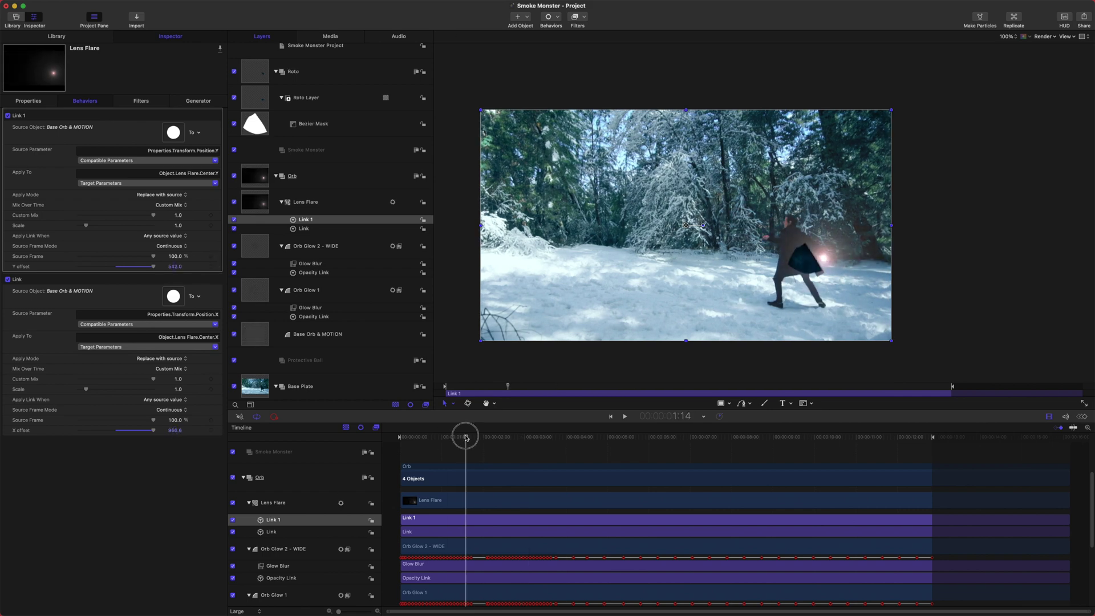
left_click(503, 290)
Step: Zoom in and reshape the Bezier Mask points around the coat from frame 1:14 onward
left_click(466, 438)
key("super+equal")
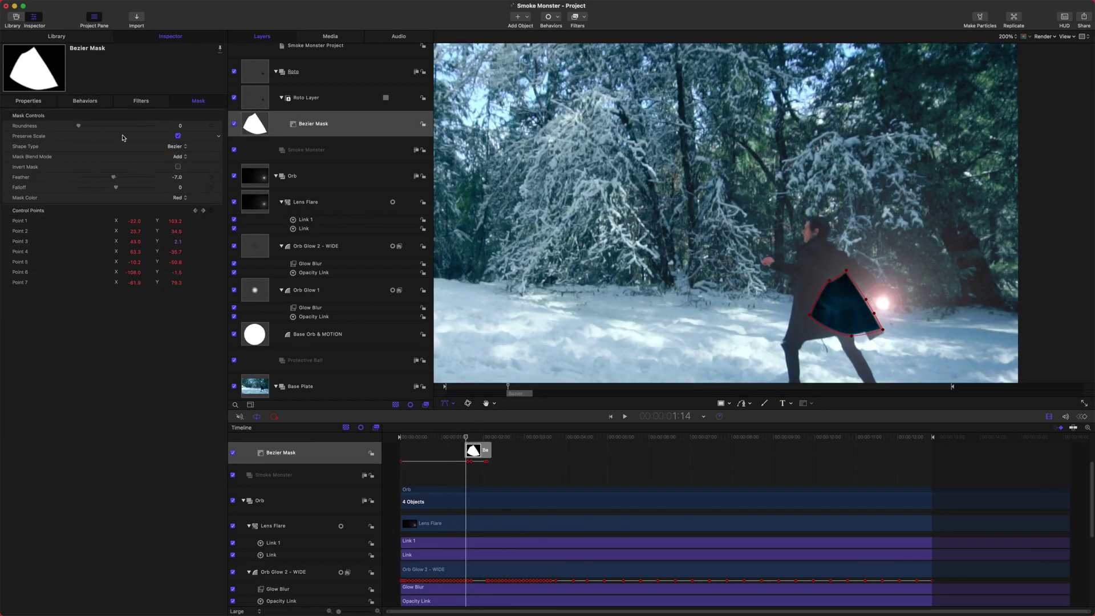
left_click_drag(910, 308, 732, 189)
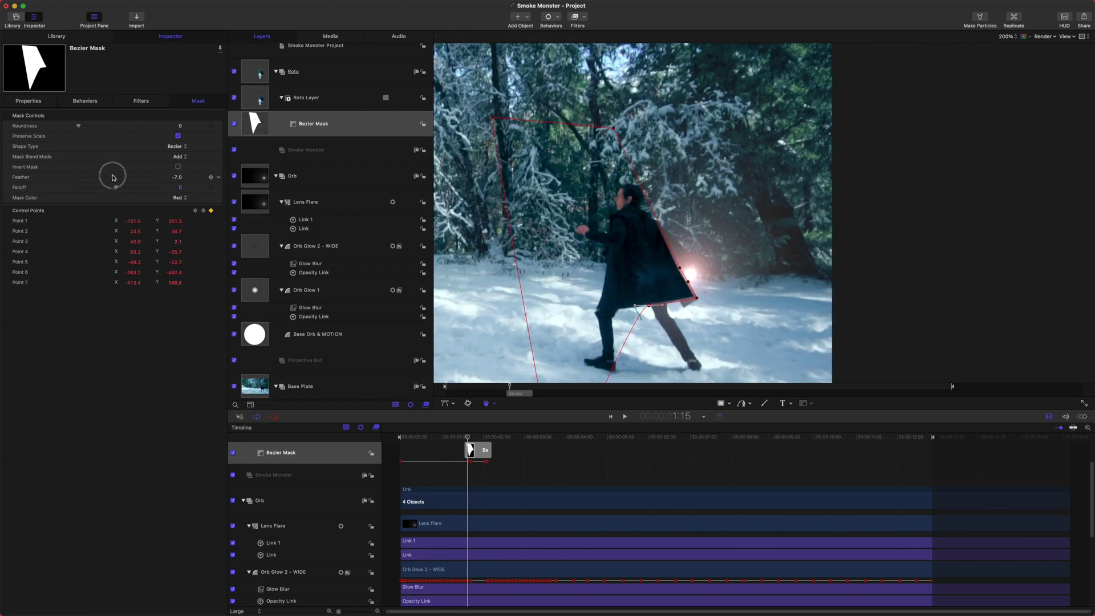
key("Right")
key("Right")
left_click_drag(630, 251, 616, 244)
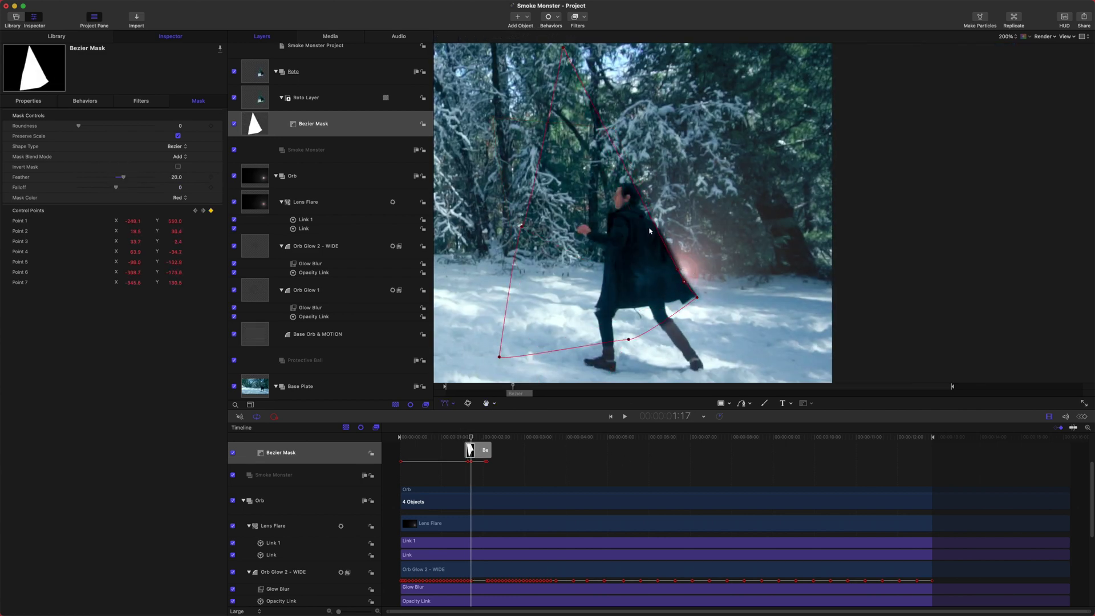
left_click(485, 436)
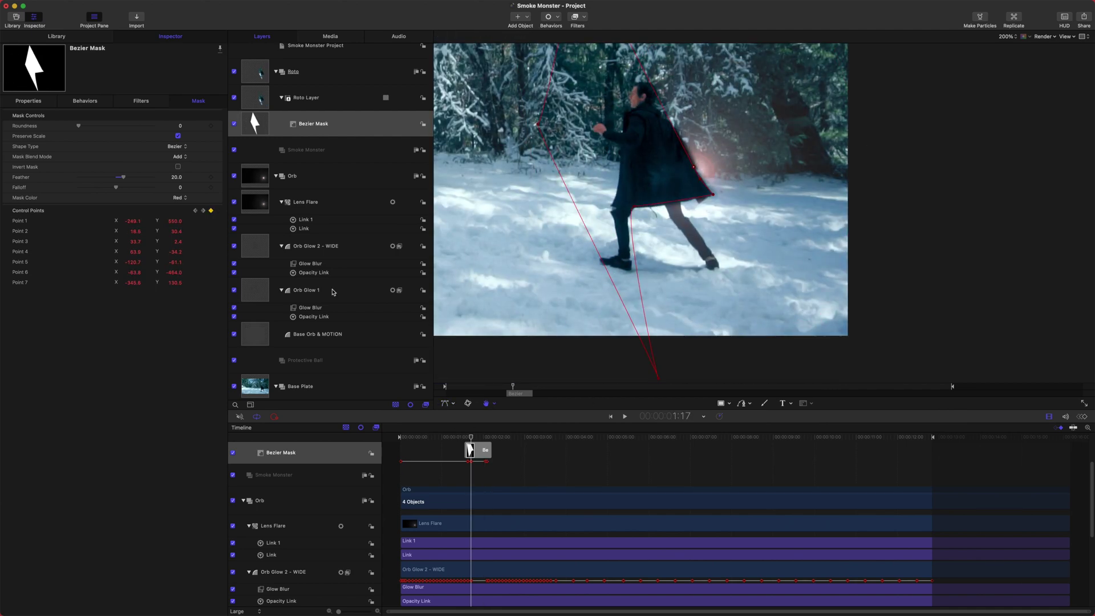
Step: Set opacity keyframes on the Lens Flare to fade it down
left_click(306, 196)
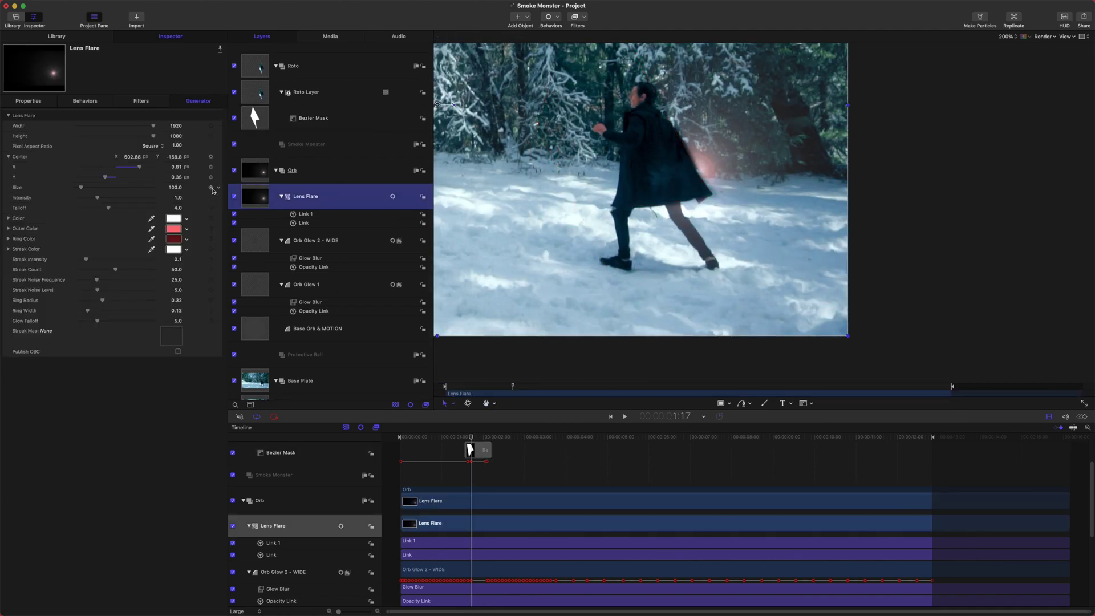
key("F1")
left_click(86, 191)
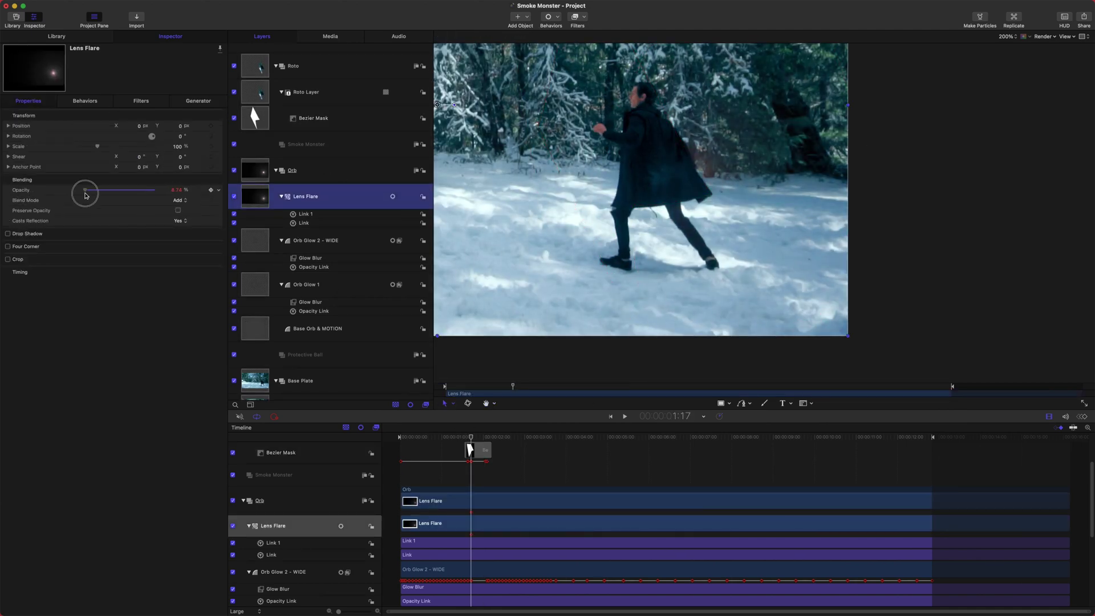
key("shift+k")
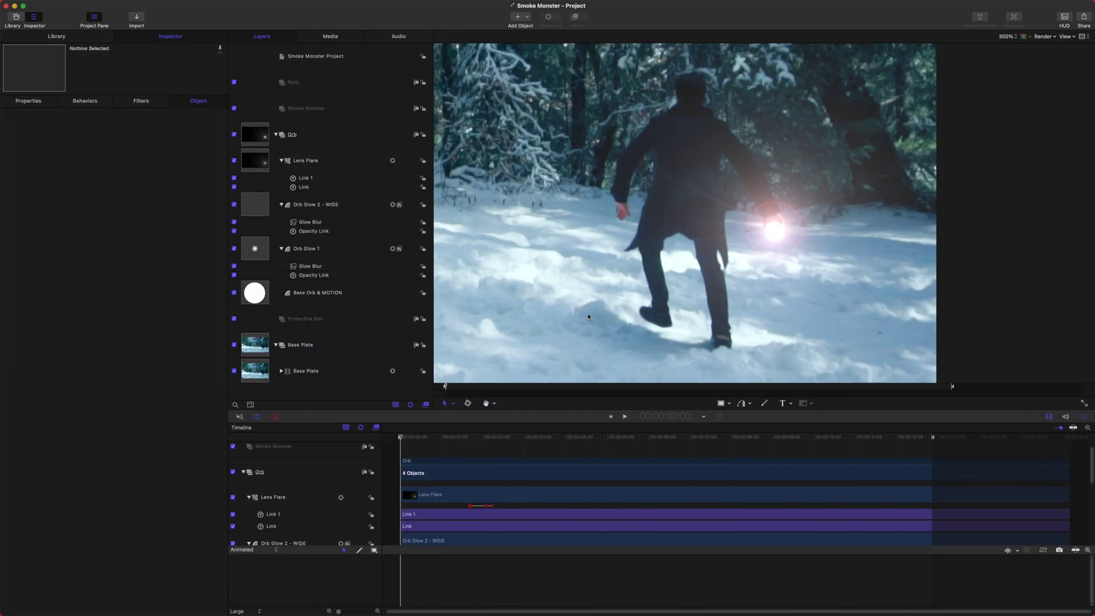
Step: Inspect the vertical position link and set the flare's ring colour to black
left_click(744, 339)
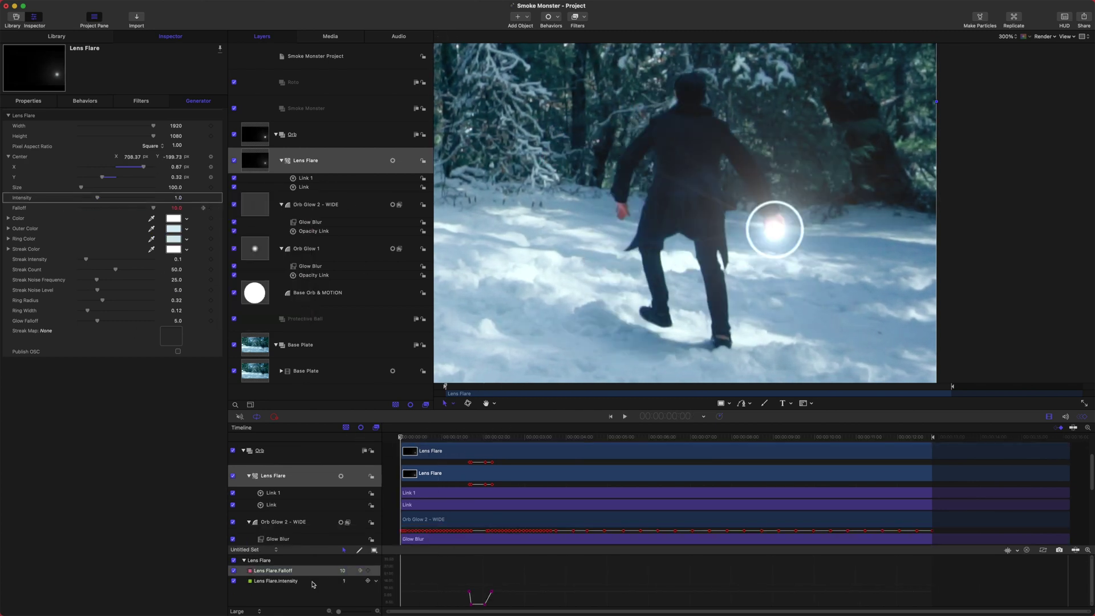
left_click(469, 437)
left_click(317, 177)
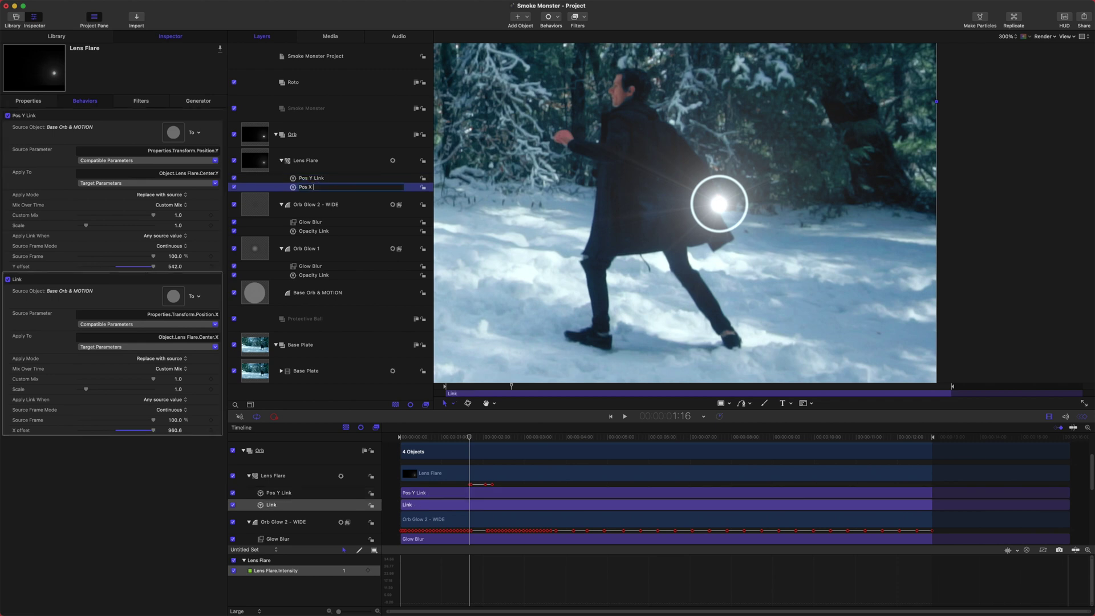
left_click(305, 161)
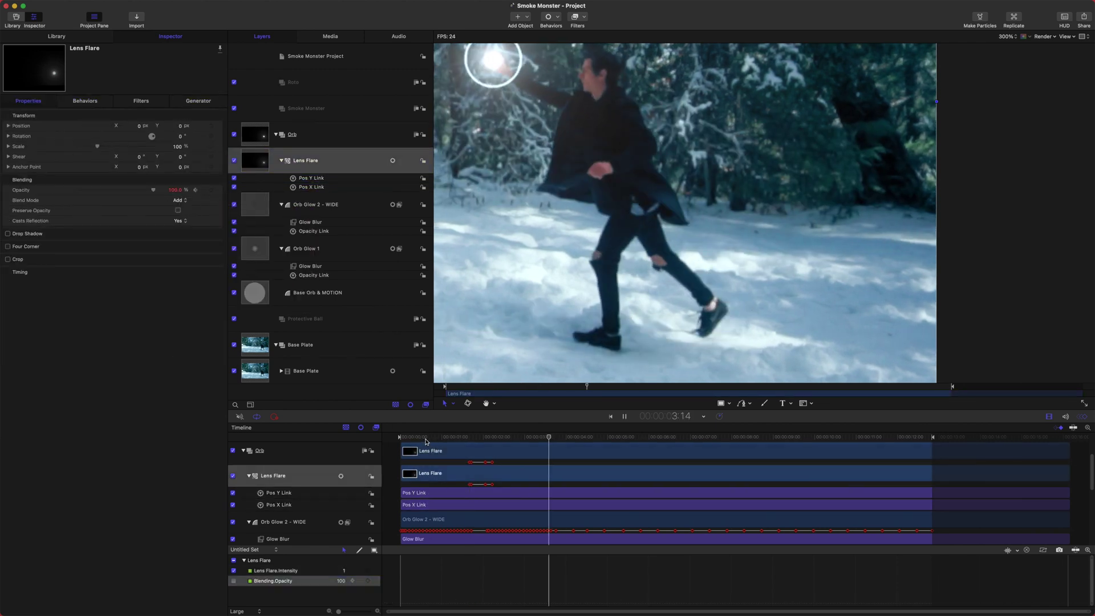
left_click(186, 240)
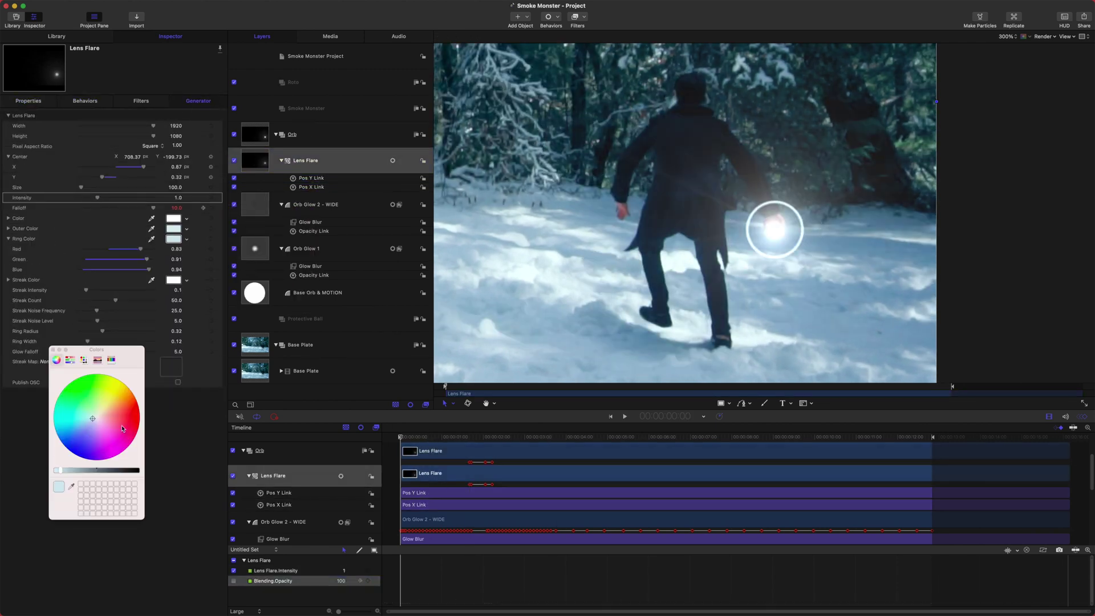
left_click(185, 241)
Step: Add a parameter behaviour to the flare's Intensity and play back to preview
right_click(218, 197)
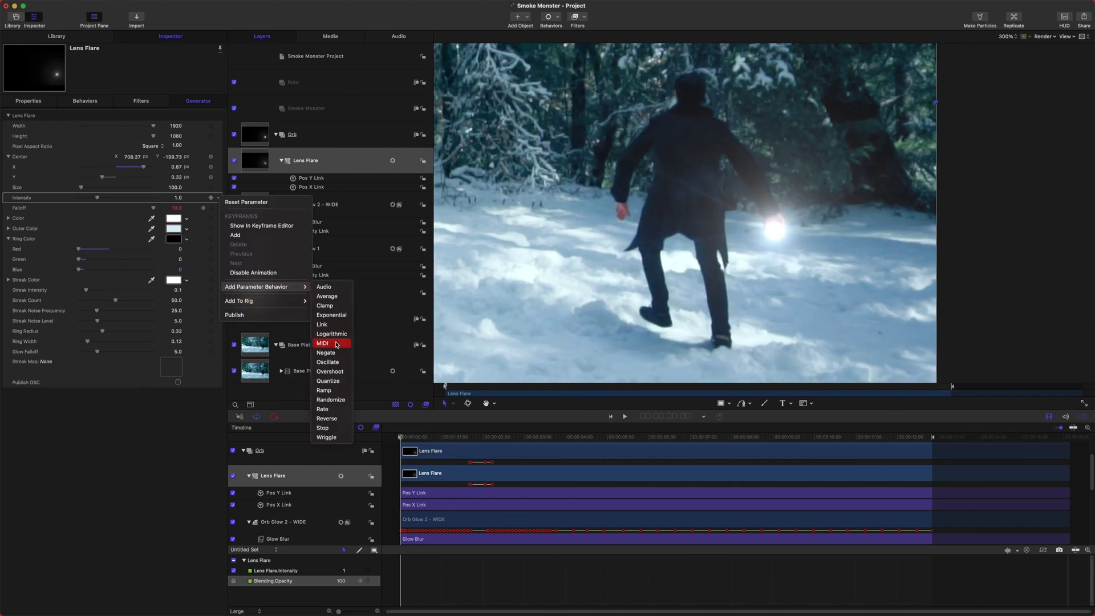
left_click(343, 378)
key("space")
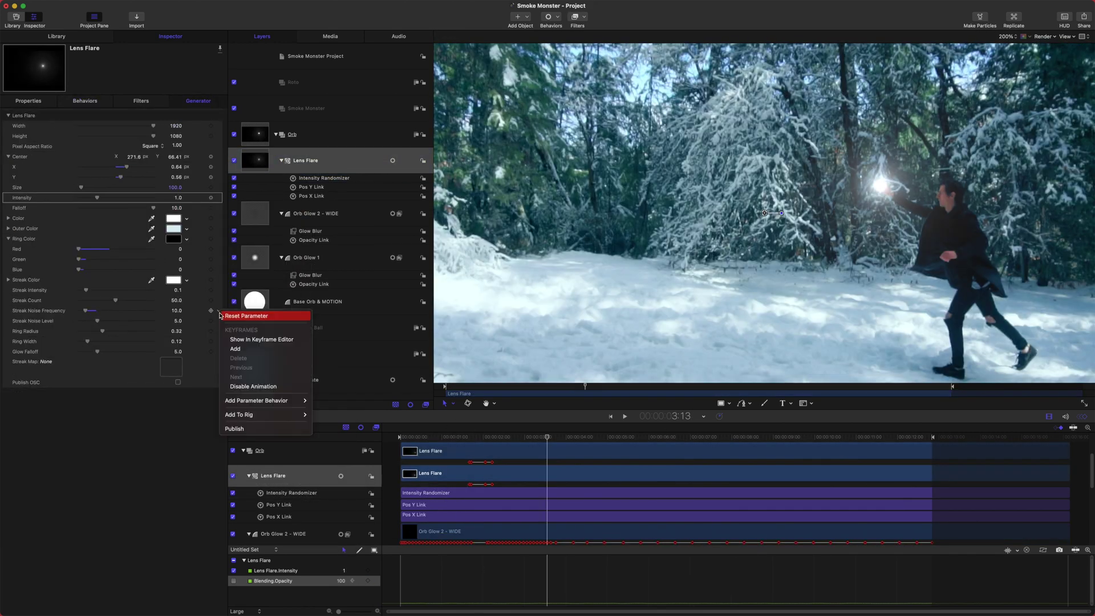
Step: Add a Randomize behaviour to the Lens Flare's Intensity and preview the flicker
mouse_move(257, 400)
left_click(340, 506)
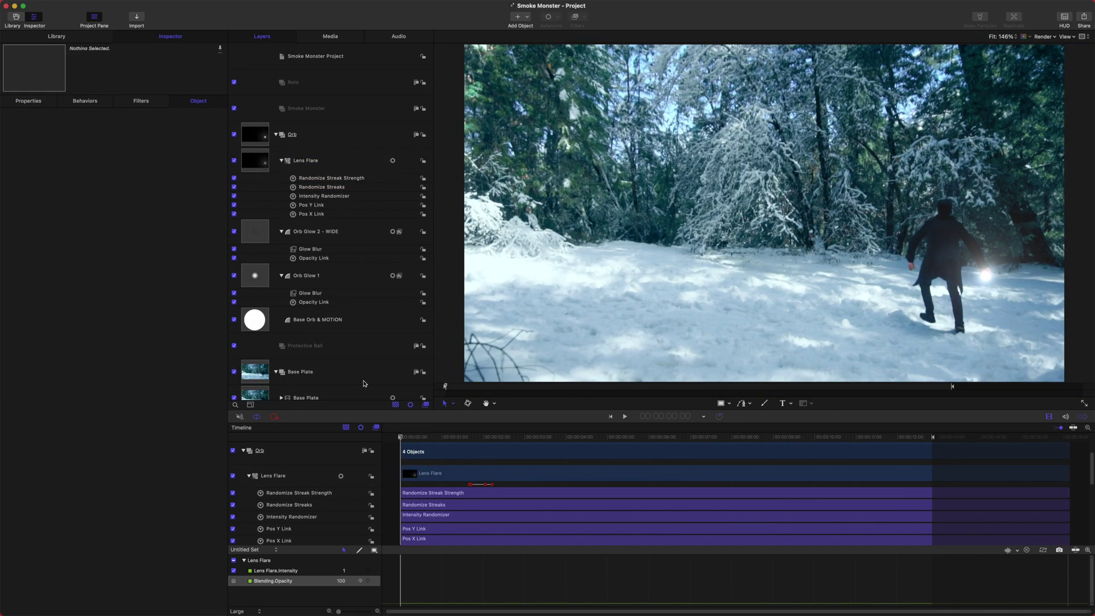
mouse_move(536, 437)
left_mouse_down()
mouse_move(518, 436)
mouse_move(535, 440)
left_mouse_up()
Step: Close the green marker's settings while keeping the marker, and review nearby frames
double_click(535, 437)
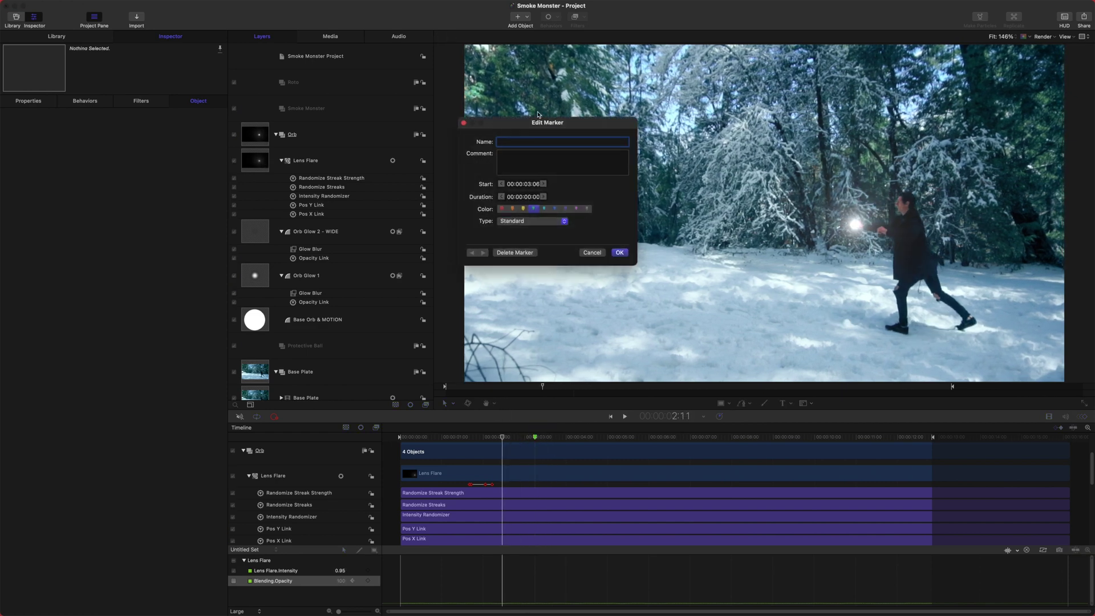
left_click(620, 252)
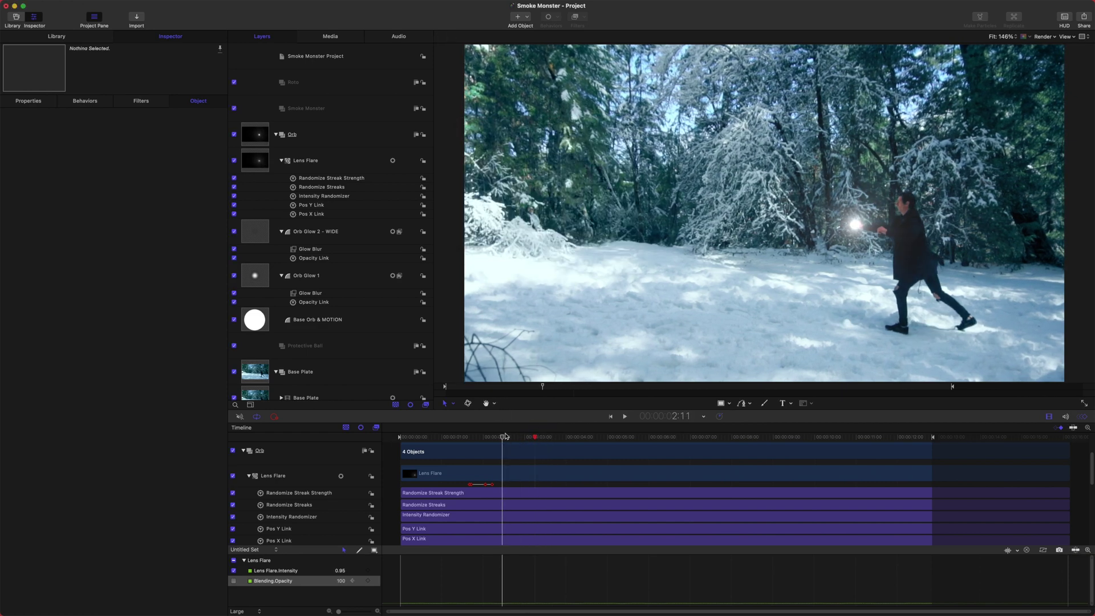
mouse_move(502, 437)
left_mouse_down()
mouse_move(477, 436)
mouse_move(538, 436)
mouse_move(492, 437)
left_mouse_up()
Step: Collapse the Orb group and select the Smoke Monster group
left_click(276, 135)
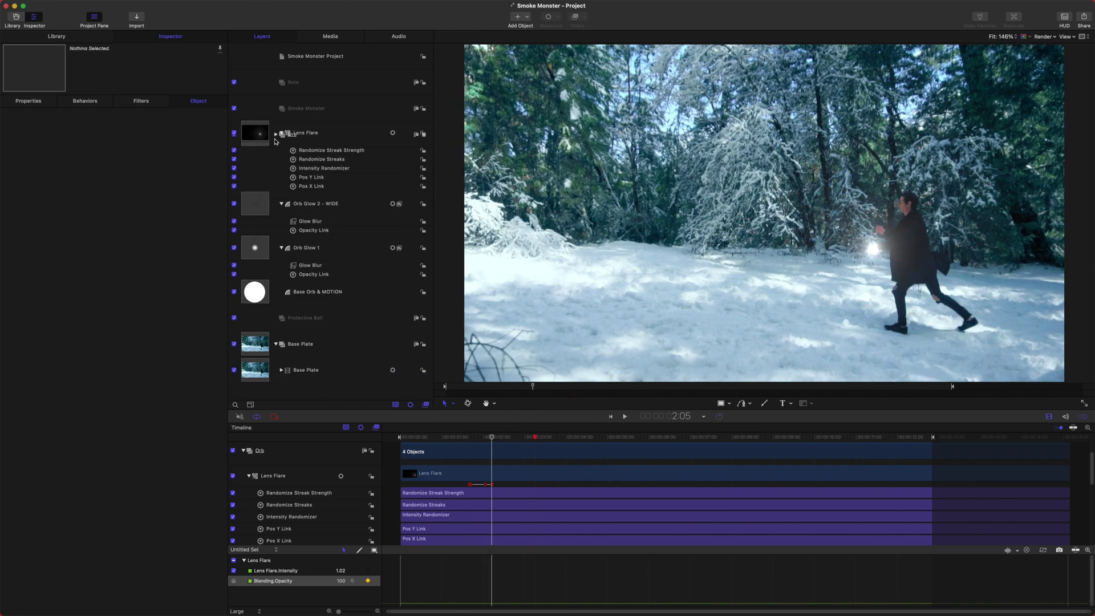
left_click(337, 108)
left_click(273, 502)
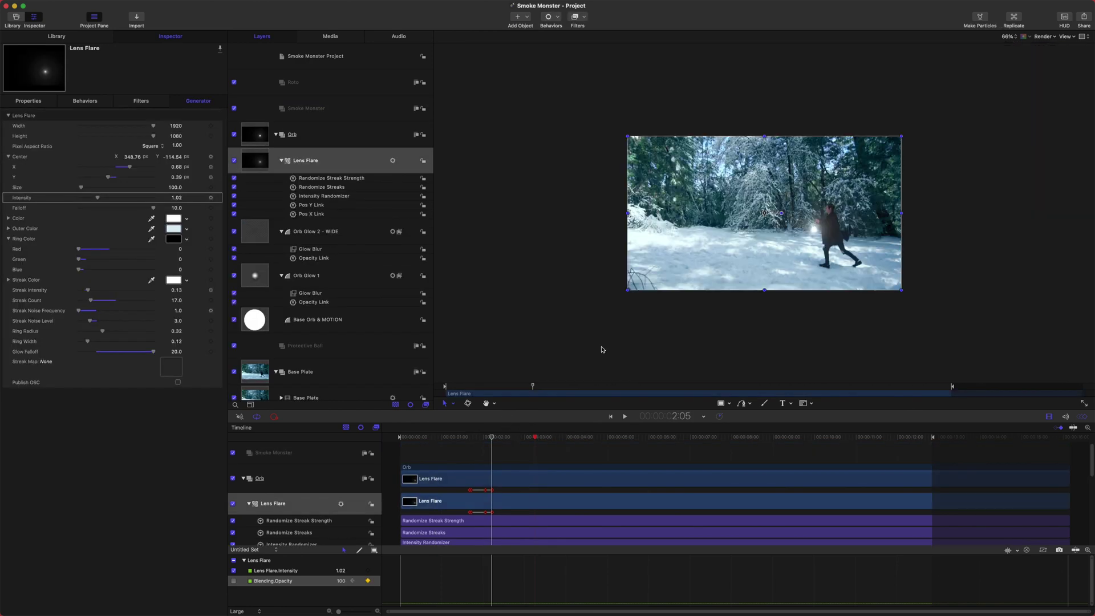
left_click(452, 434)
left_click(366, 108)
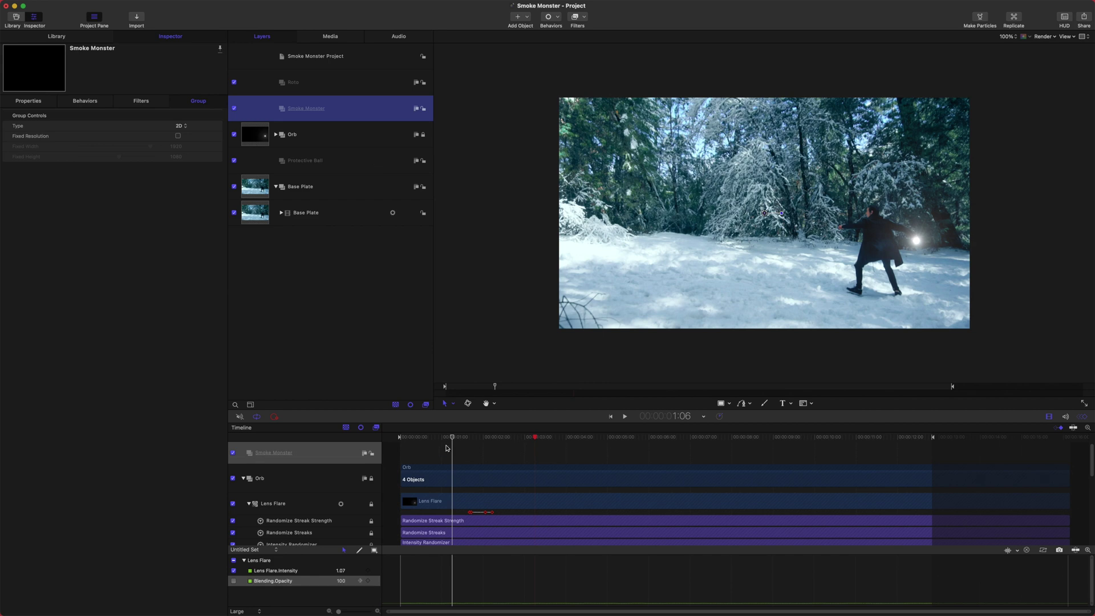
left_click(367, 322)
Step: Rename the imported ink layer and add a Levels filter to Ink Thin 1
key("Home")
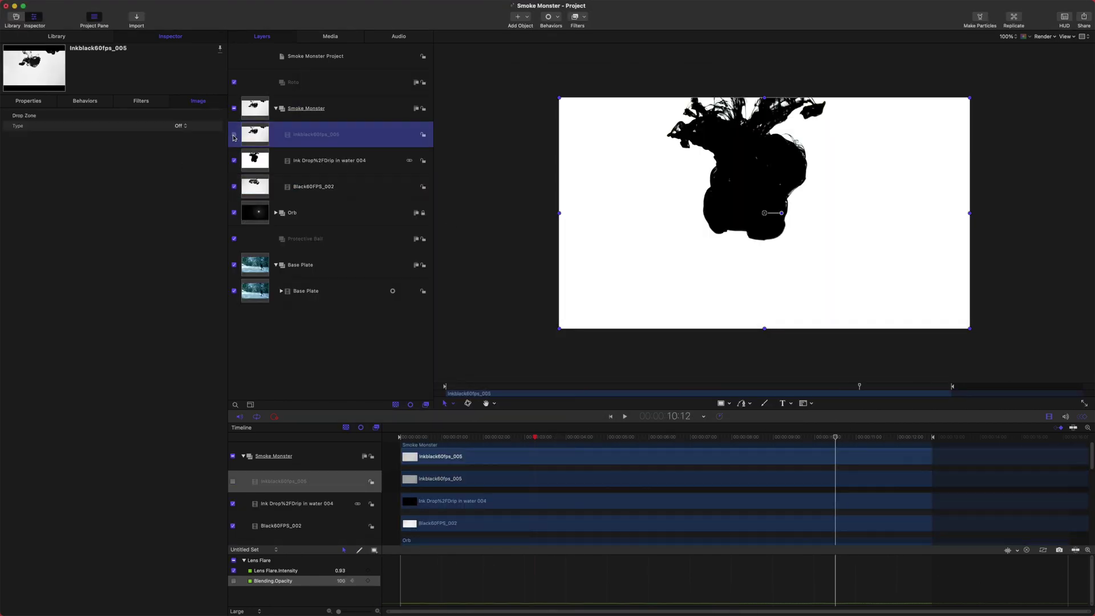
double_click(319, 134)
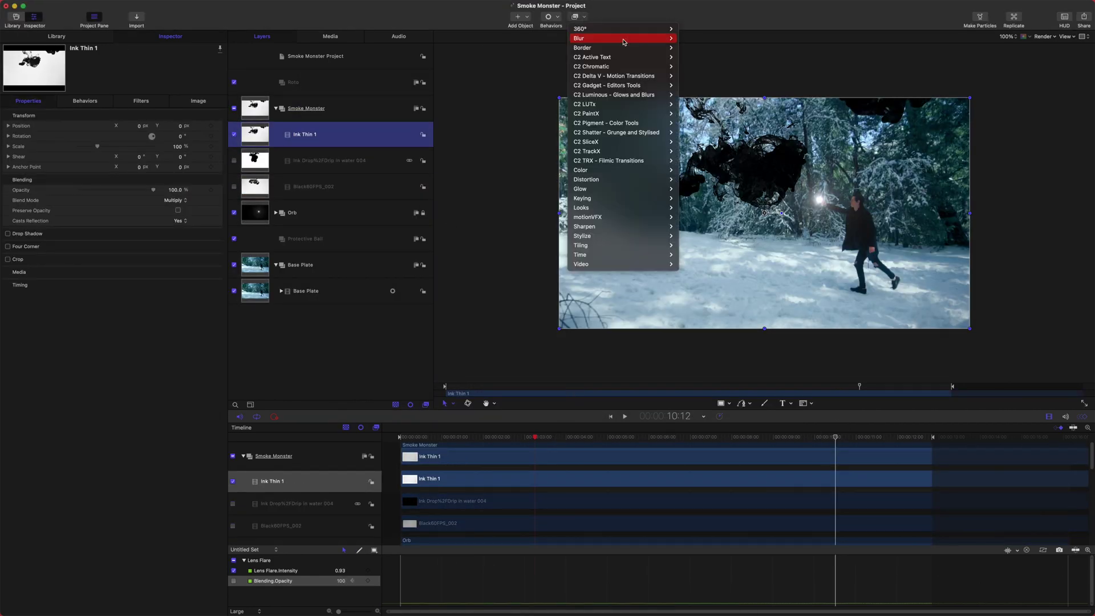
left_click(712, 309)
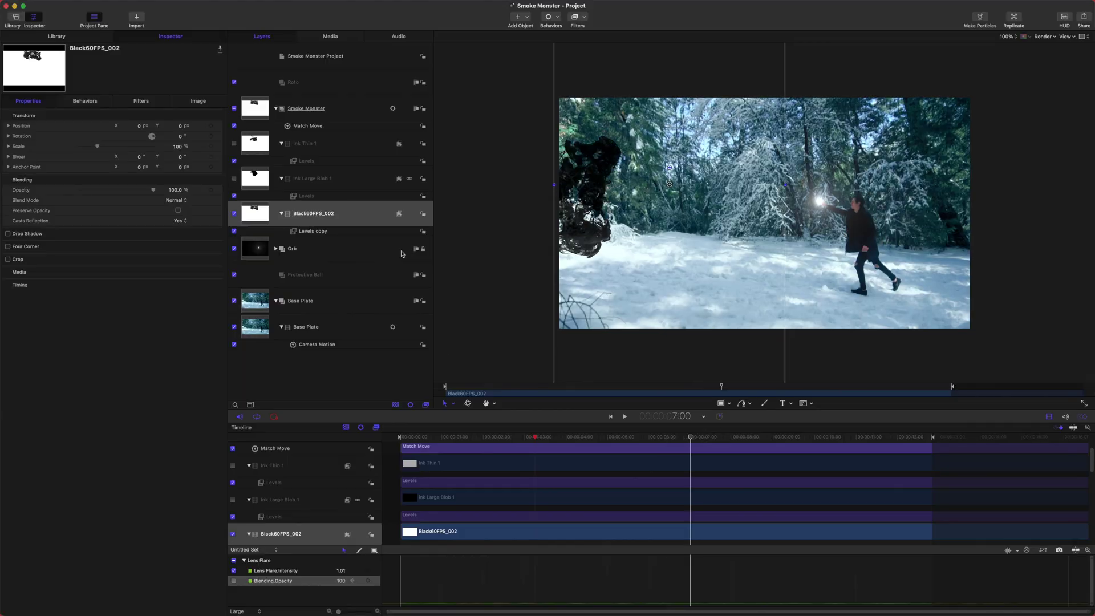
left_click(308, 214)
left_click(306, 231)
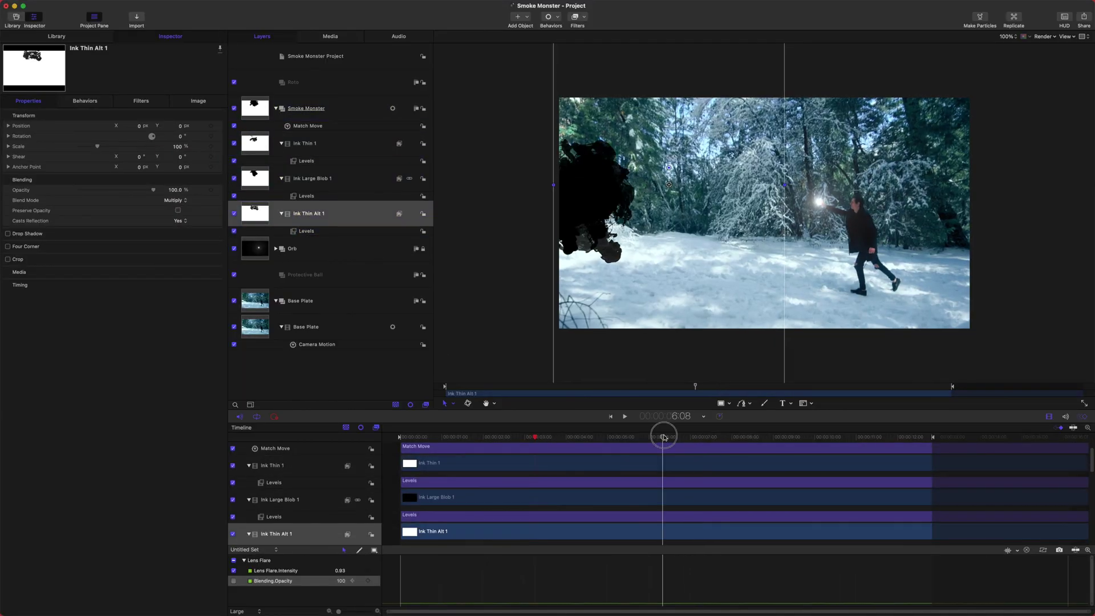
Step: Scrub the opening seconds at 1:19 and draw a small circle on the canvas
left_click(562, 438)
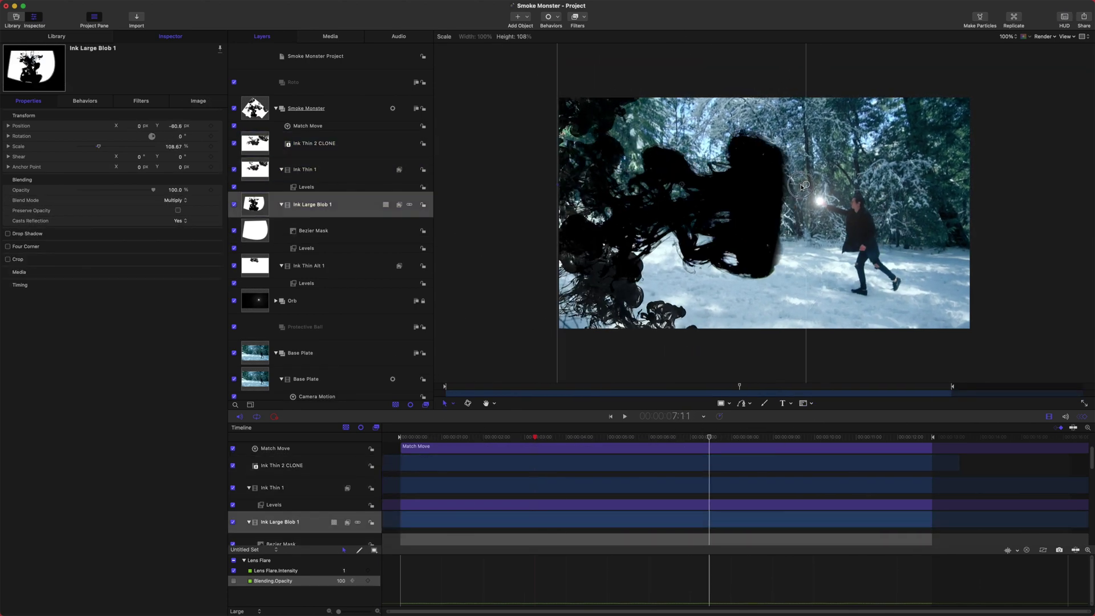
left_click(449, 438)
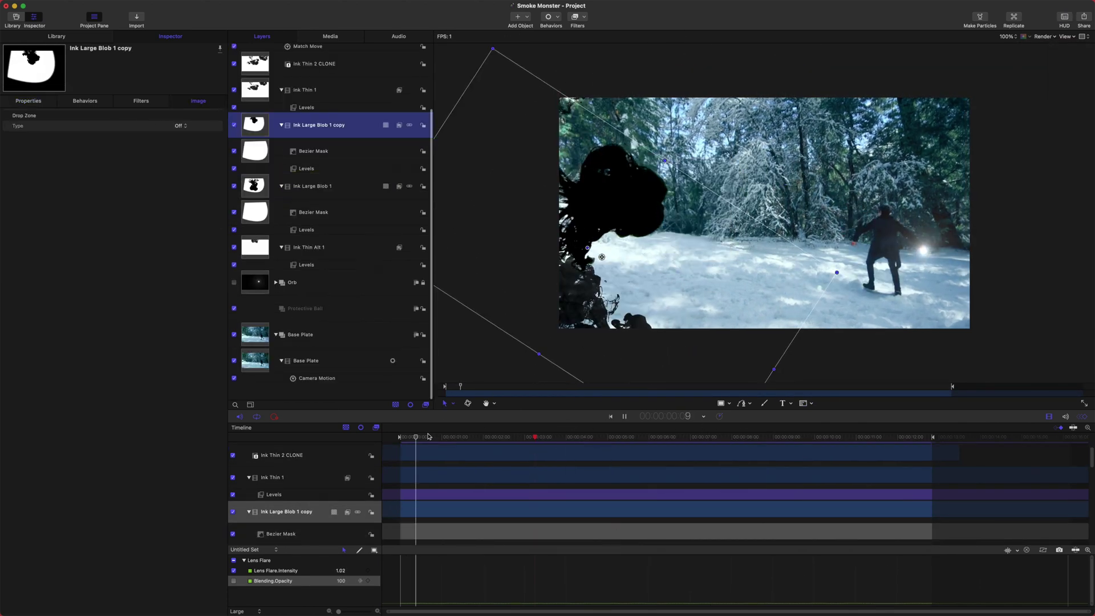
left_click(1046, 164)
left_click_drag(405, 437, 917, 437)
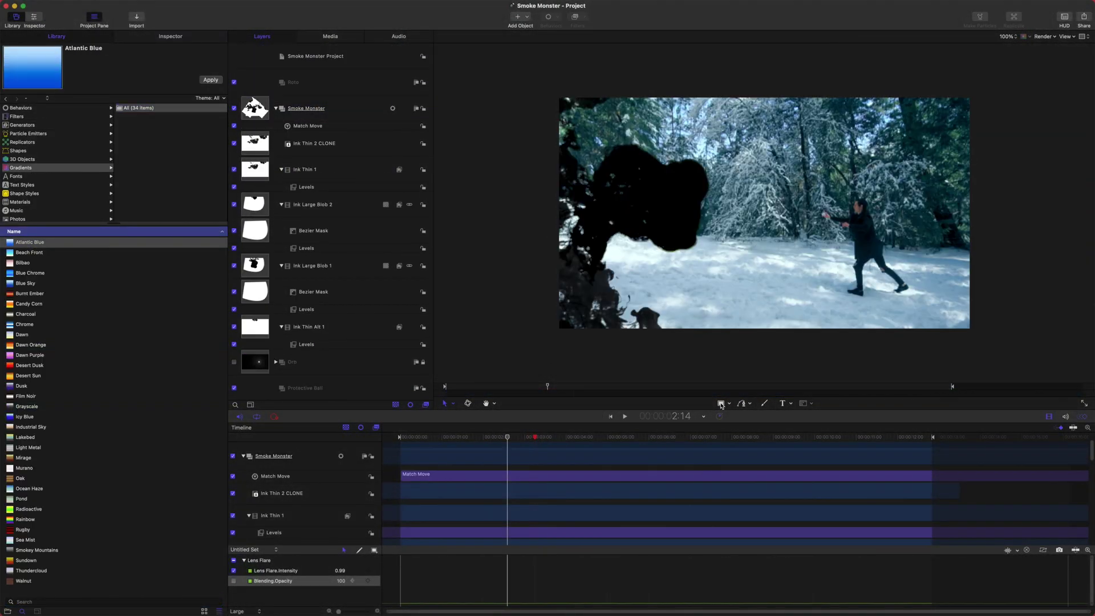
left_click_drag(770, 231, 784, 246)
Step: Finish the circle with an outline and set the solid's blend mode to Hard Light
key("super+3")
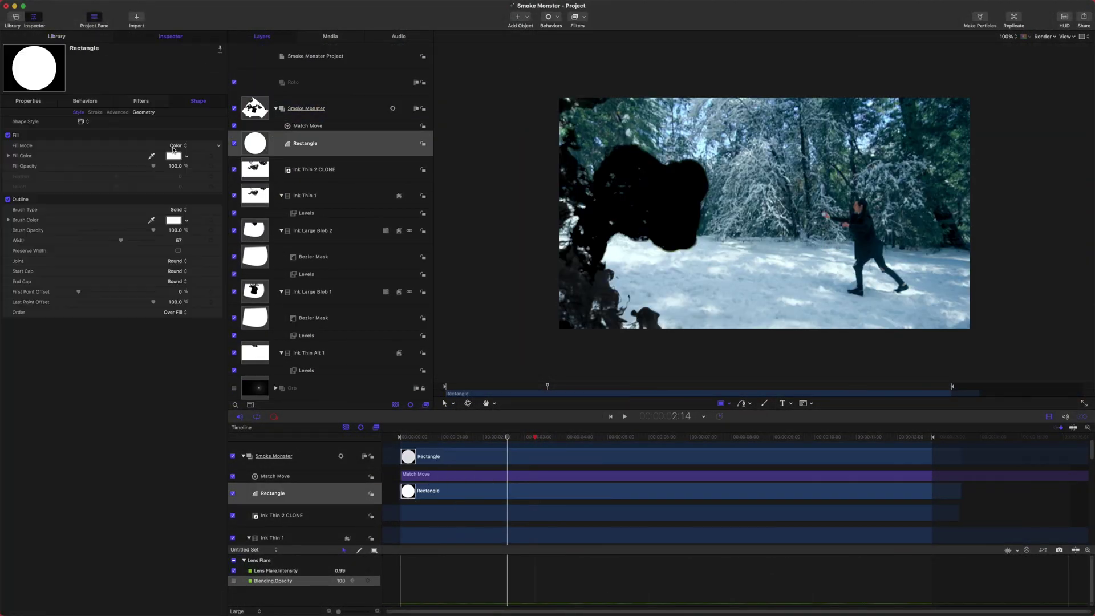
left_click(198, 100)
left_click(8, 199)
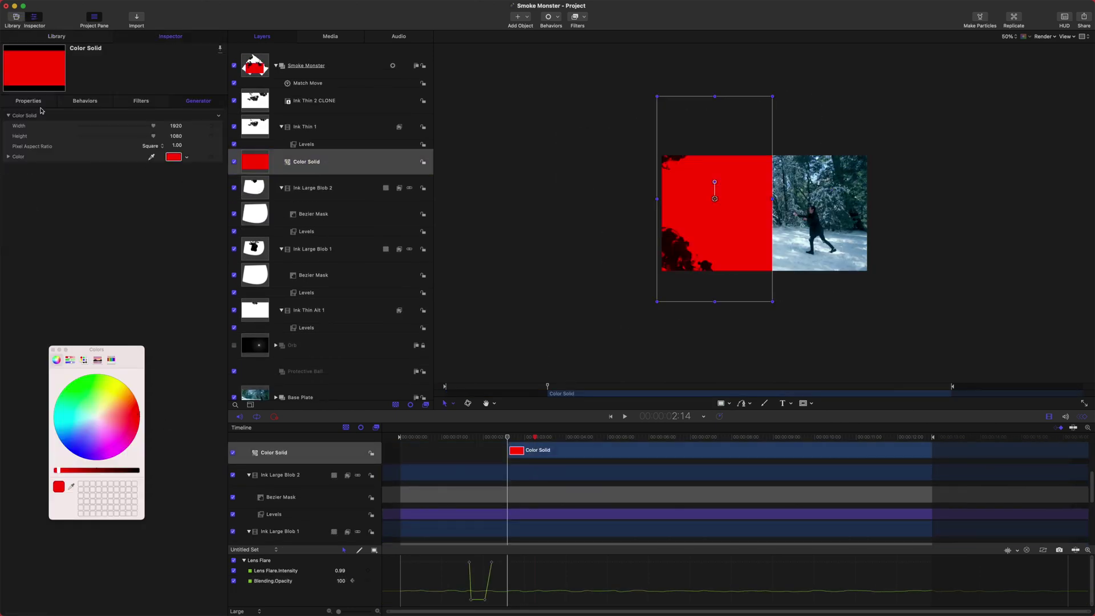
left_click(28, 100)
left_click(174, 200)
left_click(182, 203)
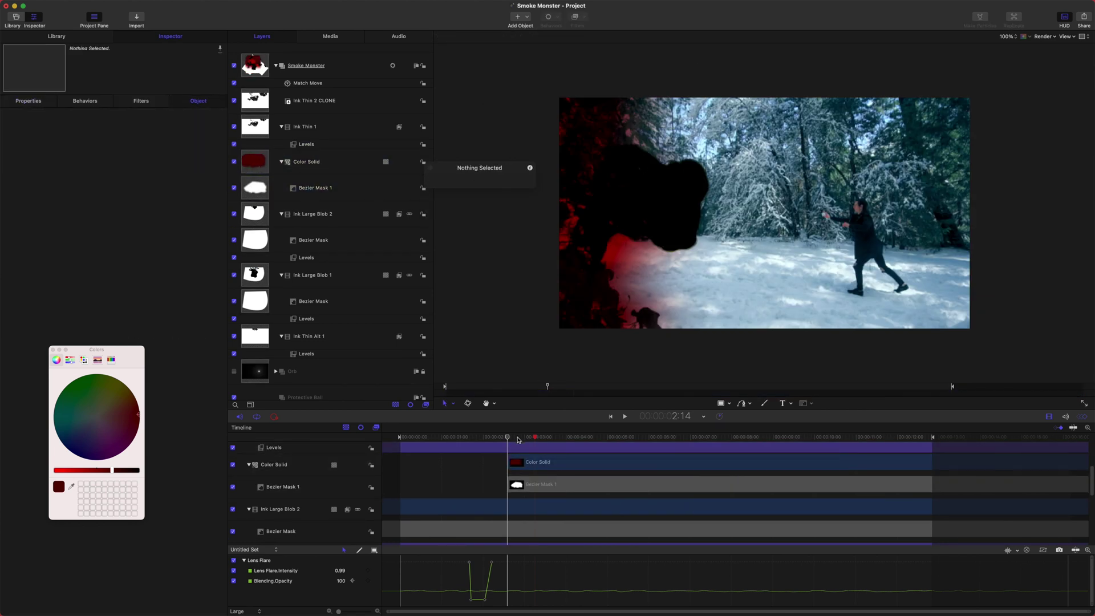
Step: Add a lowered Randomize behavior to the solid's opacity and rename the layer Redness
left_click(218, 190)
left_click(336, 315)
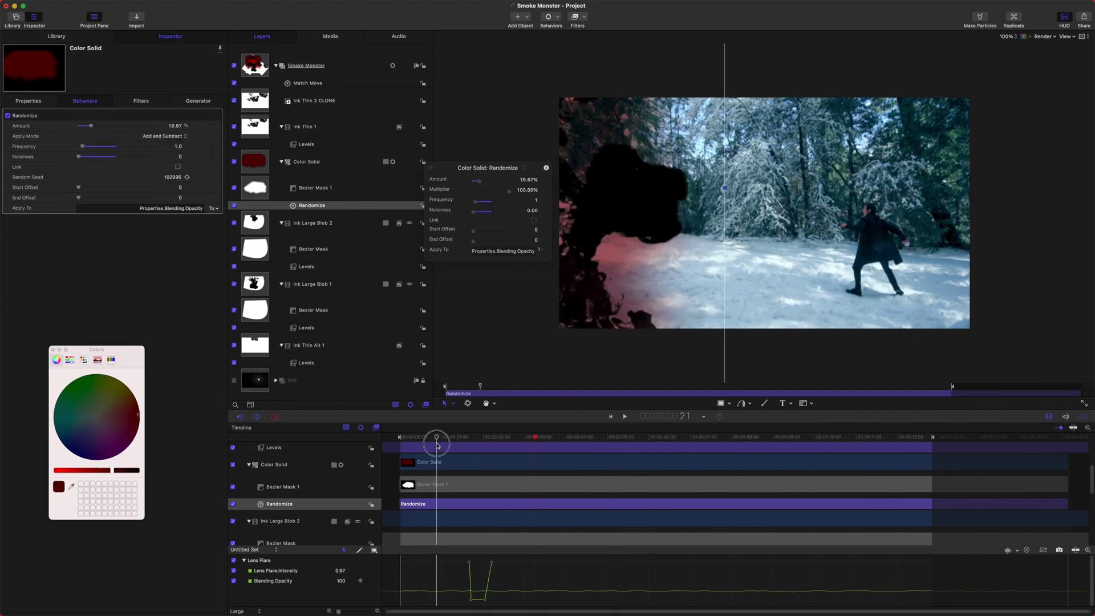
left_click_drag(430, 445, 511, 443)
double_click(333, 162)
scroll(282, 194, "up", 1)
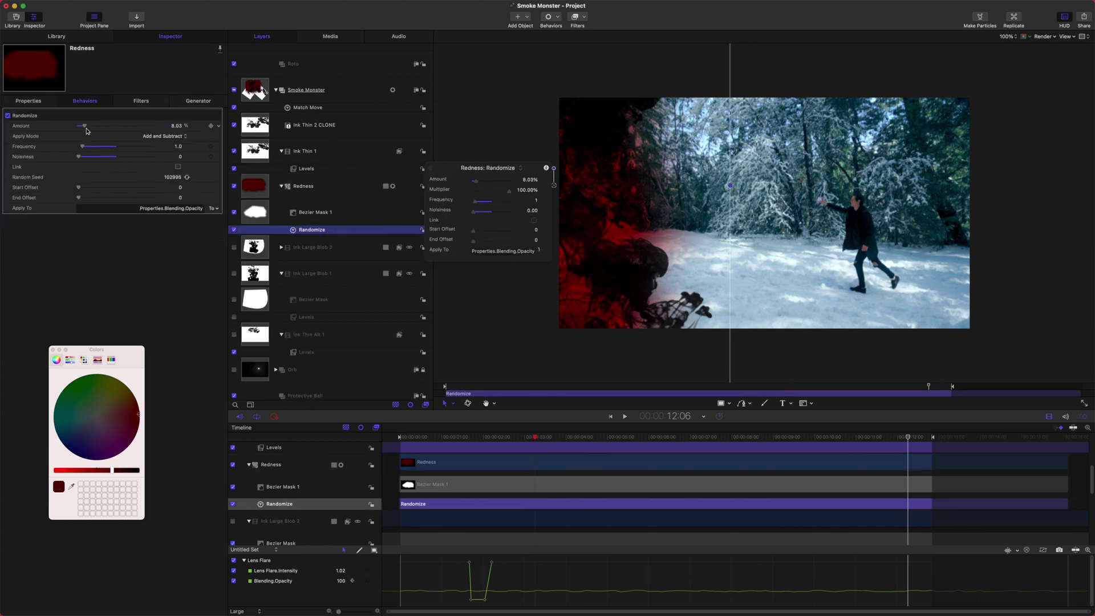
Step: Preview the opacity flicker and select the Redness layer's mask
key("space")
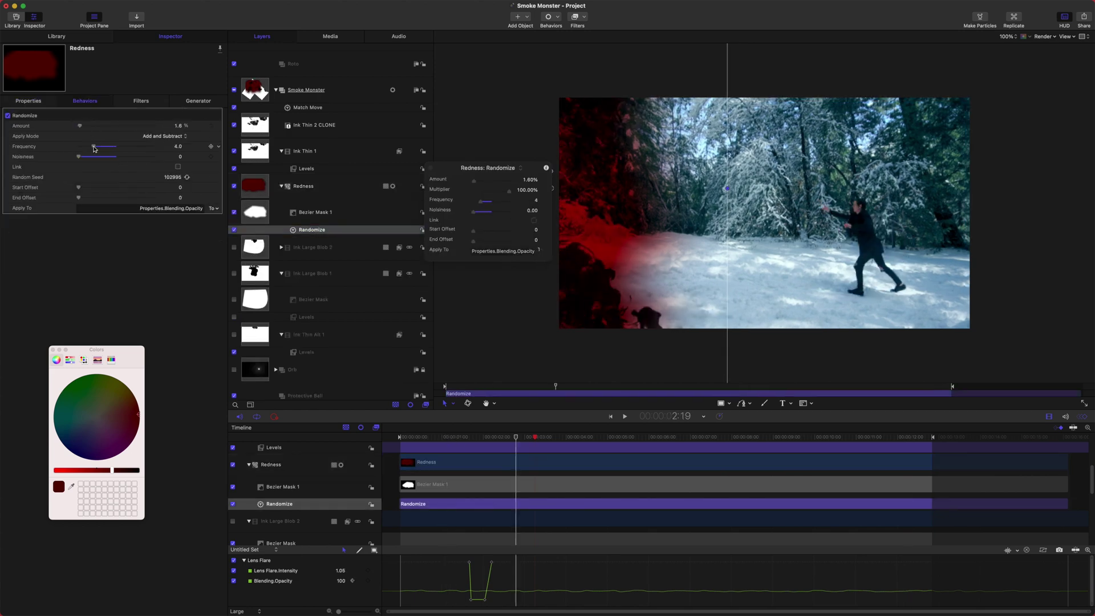
left_click(609, 148)
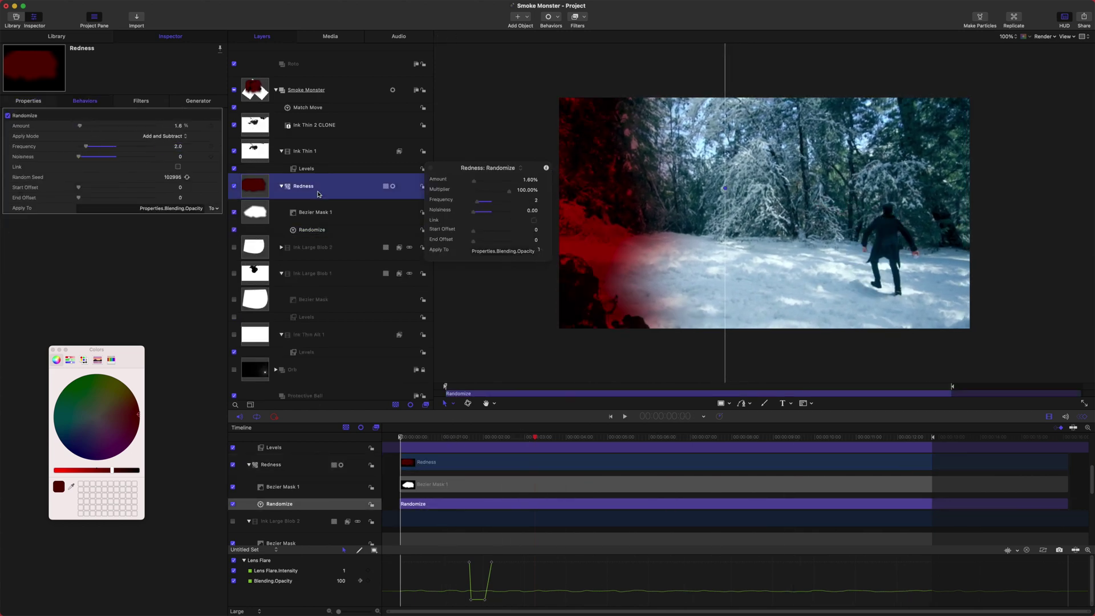
left_click(610, 149)
key("space")
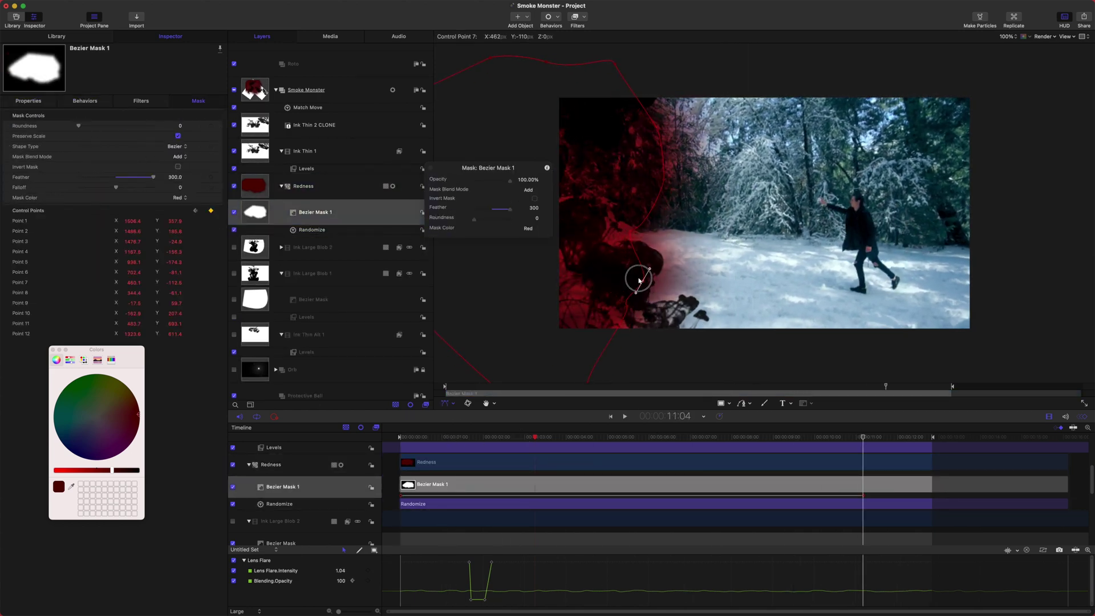
Step: Duplicate Ink Thin 1 and move the copy lower in the frame and the layer stack
left_click_drag(863, 437, 400, 437)
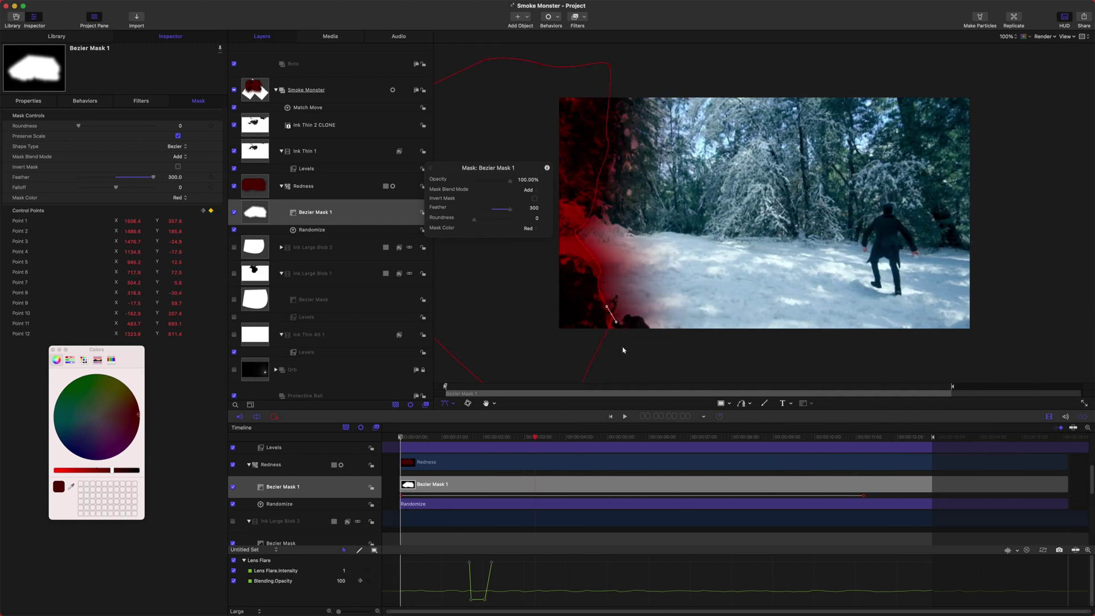
left_click(726, 157)
key("super+d")
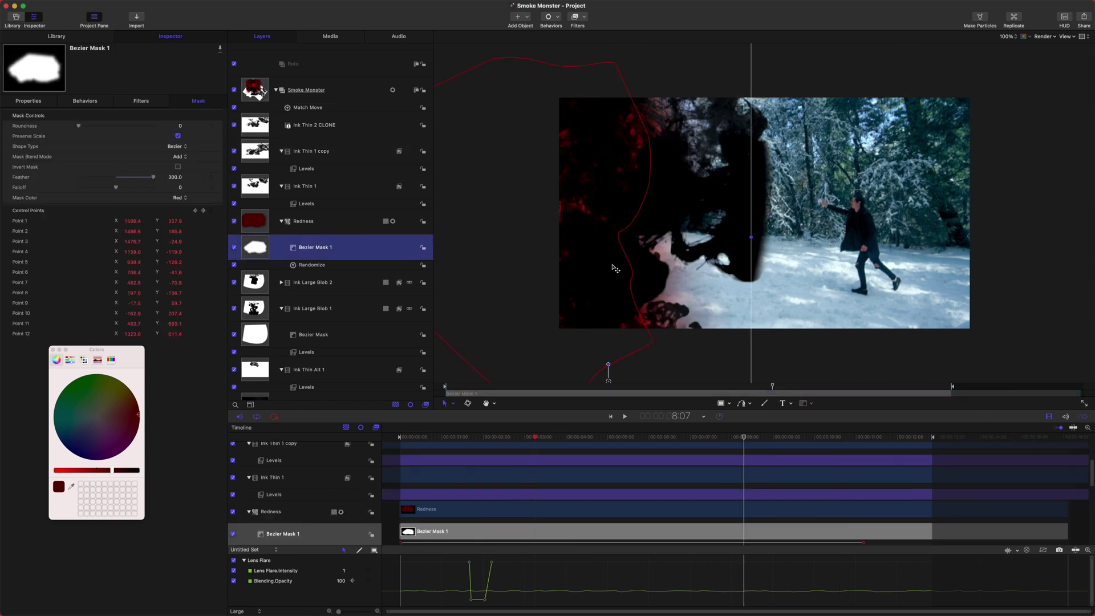
left_click(331, 149)
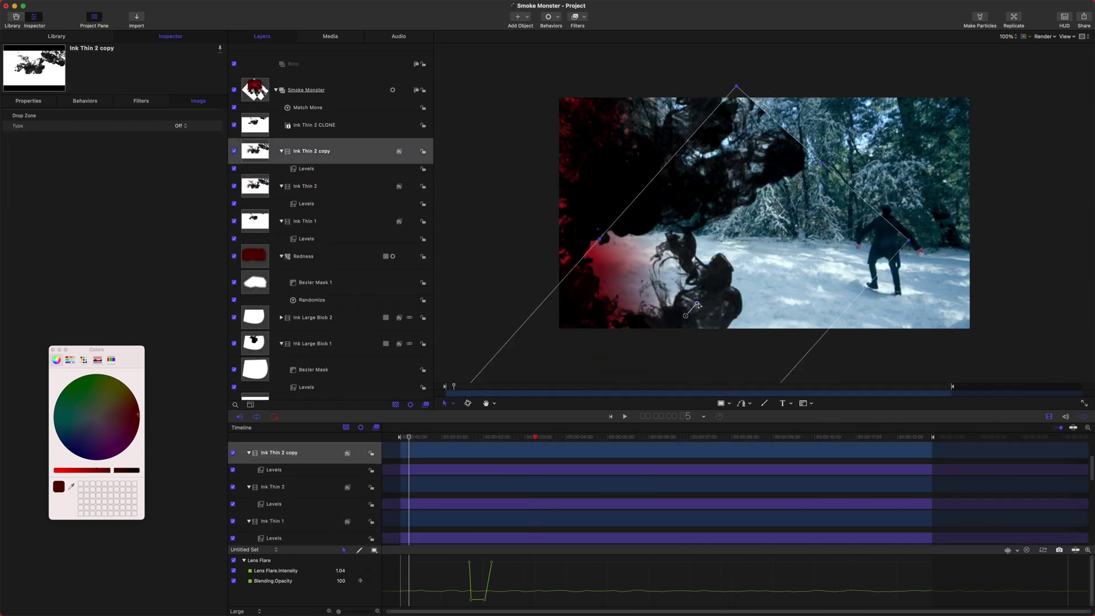
left_click_drag(700, 305, 780, 339)
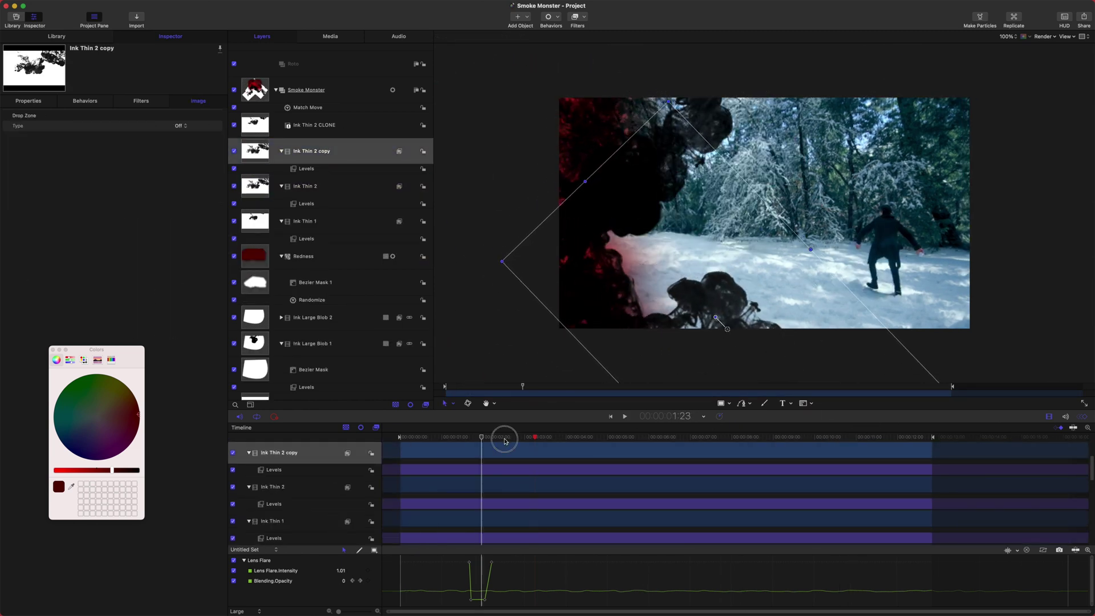
left_click_drag(504, 441, 410, 438)
scroll(350, 162, "down", 1)
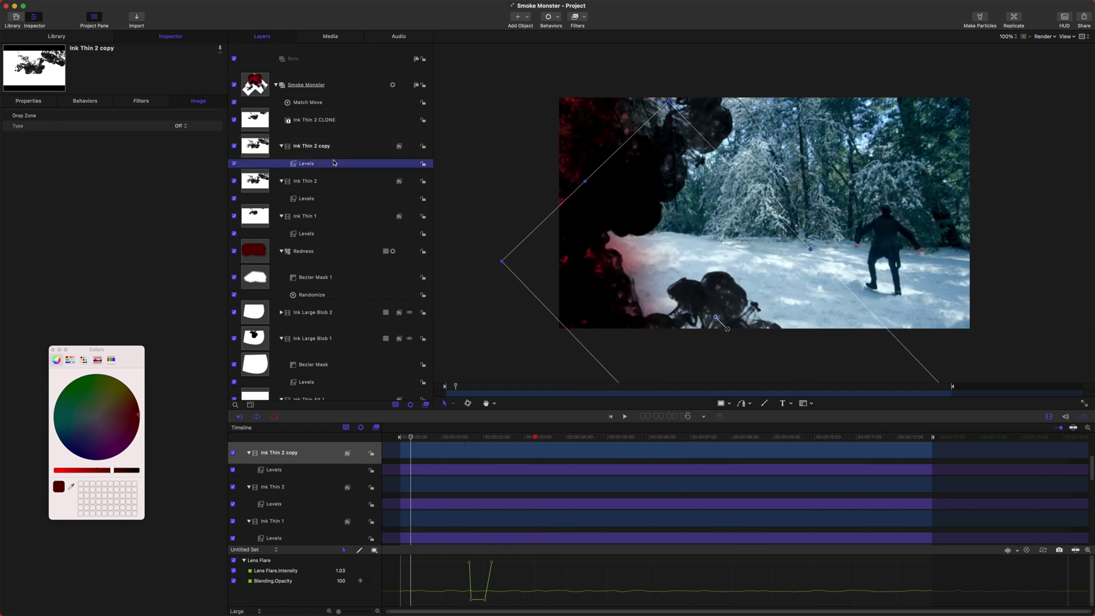
left_click_drag(279, 166, 279, 389)
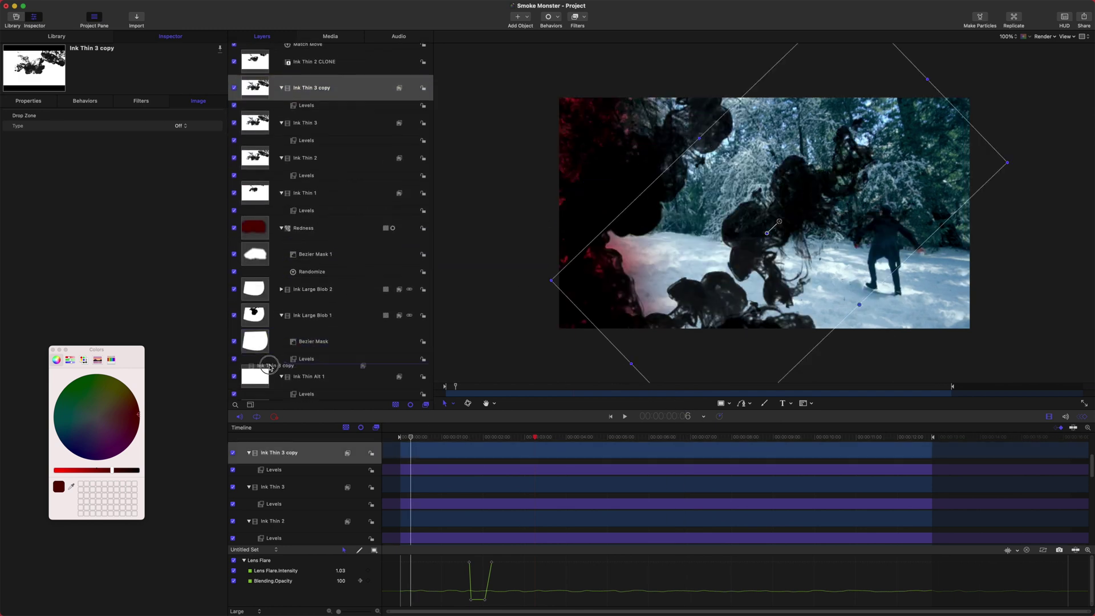
Step: Give Ink Thin 4 a bright red Colorize tint at 8:21 and reposition it
left_click(767, 437)
left_click(577, 17)
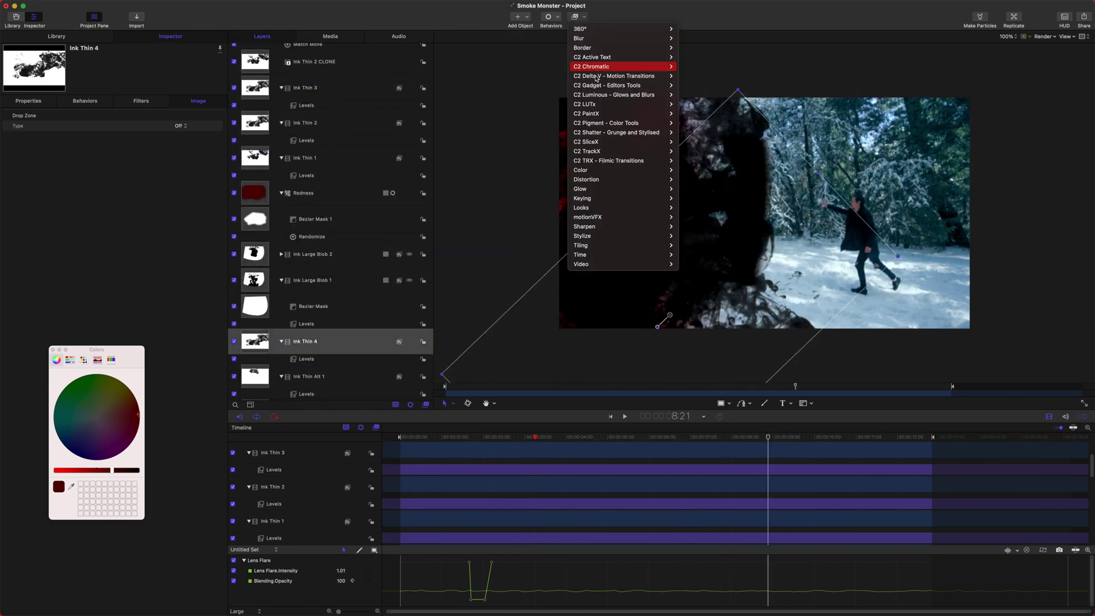
left_click(719, 131)
mouse_move(111, 470)
left_mouse_down()
mouse_move(86, 469)
mouse_move(98, 468)
left_mouse_up()
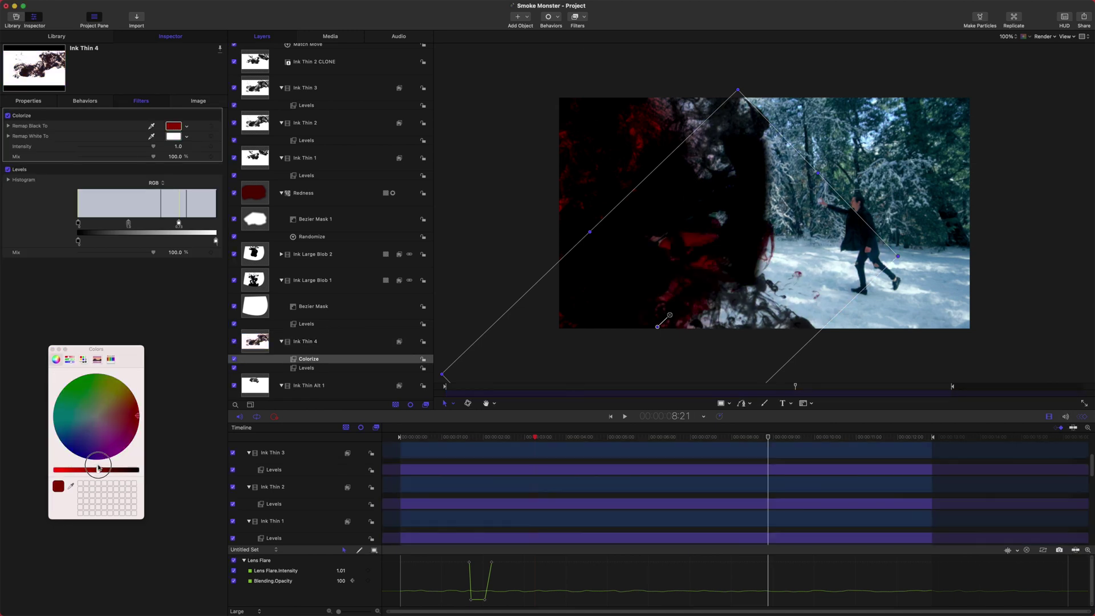
mouse_move(662, 274)
left_mouse_down()
mouse_move(655, 264)
mouse_move(746, 265)
mouse_move(719, 251)
left_mouse_up()
Step: Duplicate Ink Thin 4, re-enable Ink Thin 2, and reorder the ink layers
left_click(308, 346)
key("super+d")
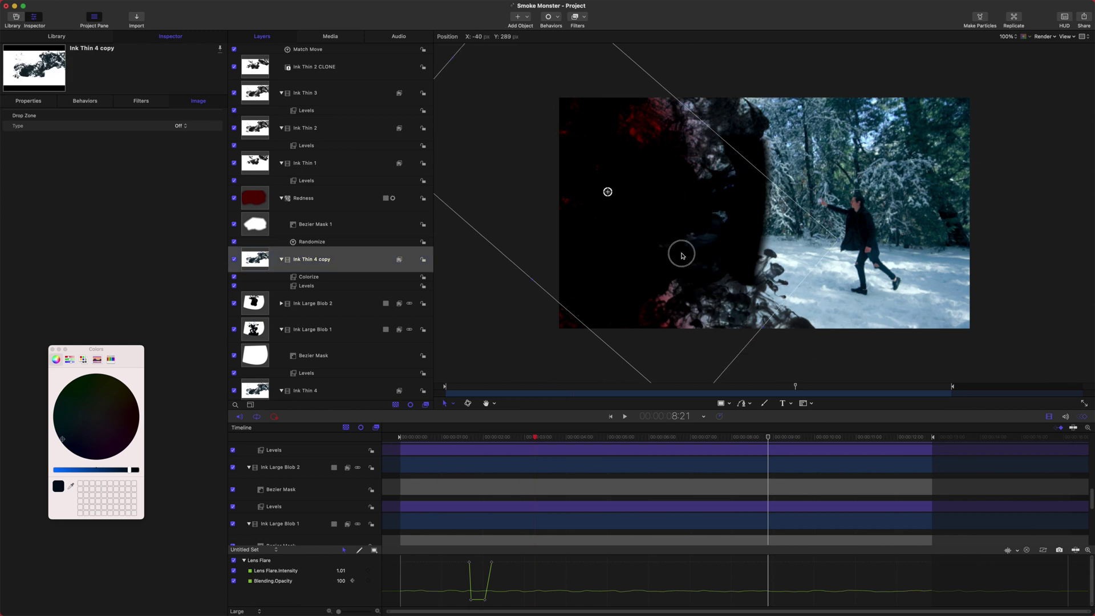
left_click(234, 128)
mouse_move(308, 259)
left_mouse_down()
mouse_move(309, 149)
mouse_move(325, 196)
mouse_move(308, 114)
left_mouse_up()
left_click(309, 164)
left_click(305, 190)
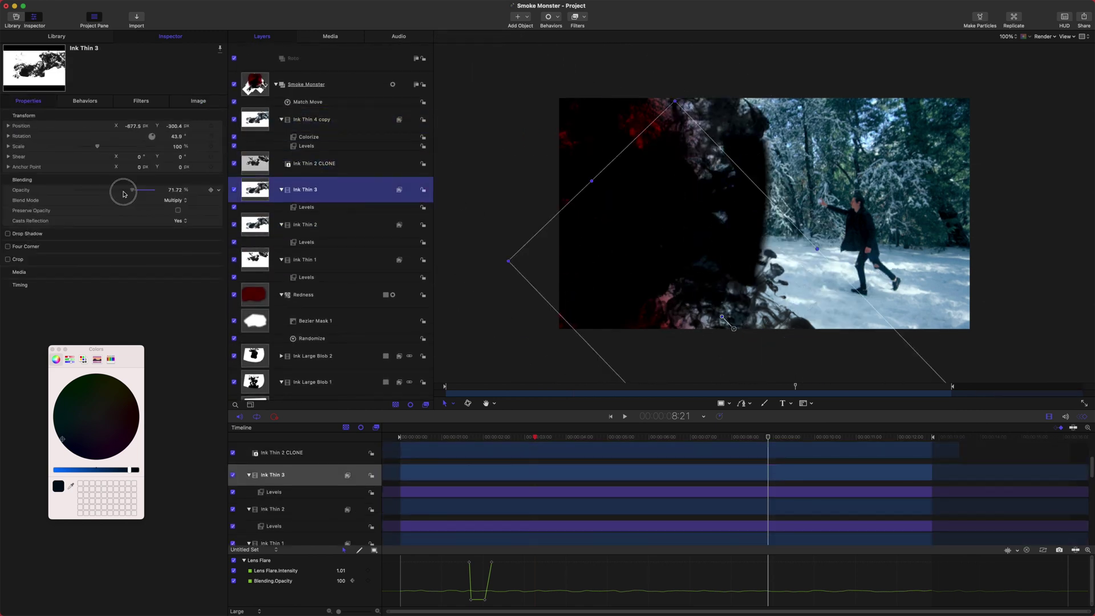
key("Down")
key("Down")
key("Down")
key("Down")
key("Down")
key("Down")
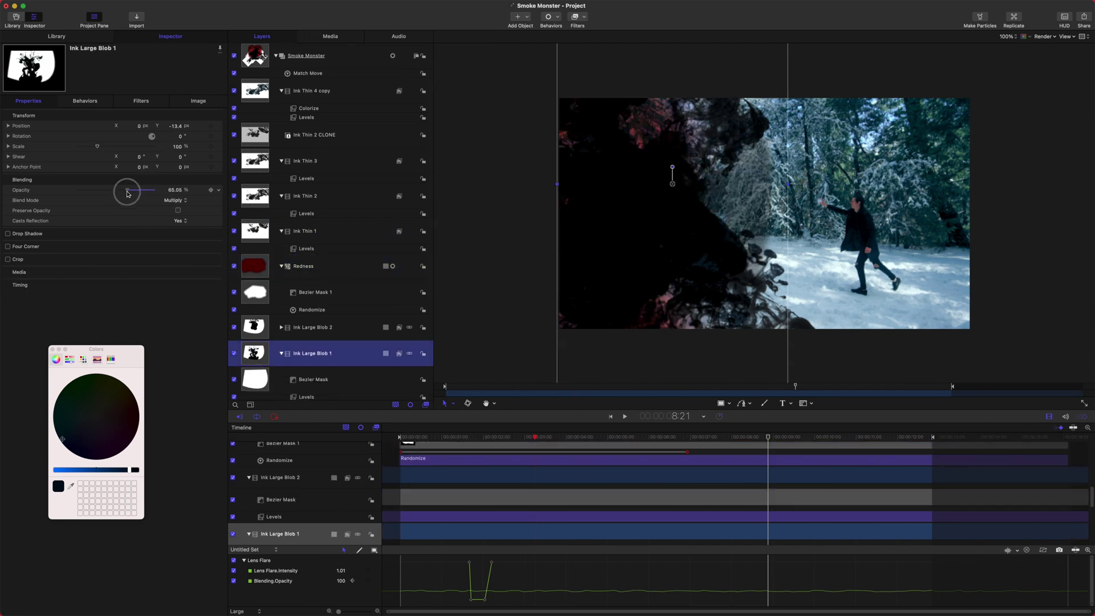
Step: Play back the composition and step up to the Redness copy and Smoke Monster group
key("Home")
key("space")
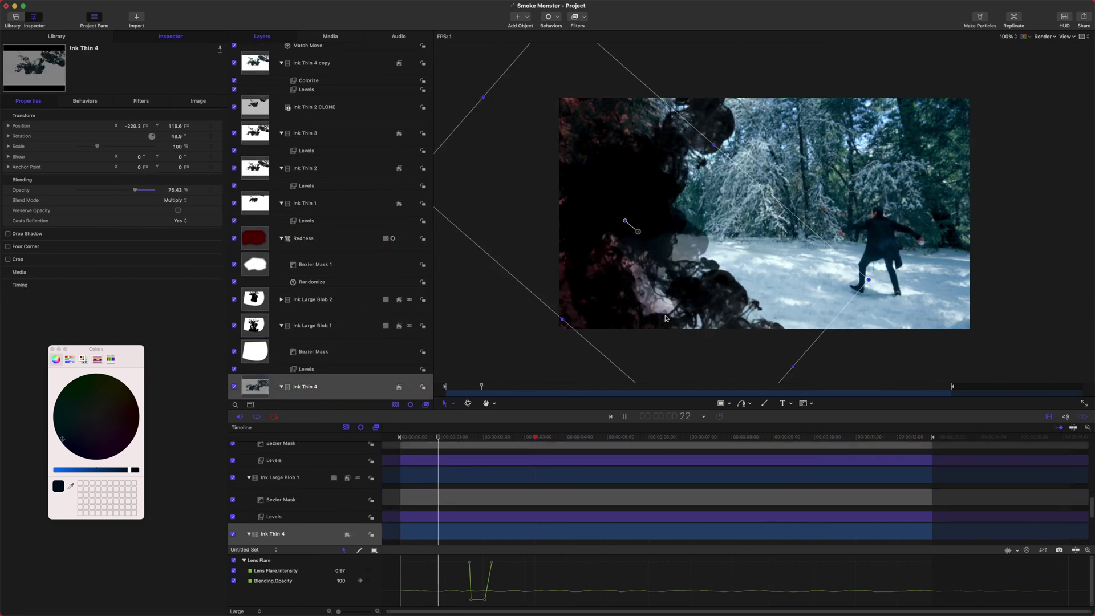
key("Up")
key("Up")
key("Up")
key("Up")
key("Up")
key("Up")
key("Up")
key("Up")
key("space")
key("Down")
key("Down")
key("Down")
key("Down")
key("Down")
key("Down")
key("Down")
key("Down")
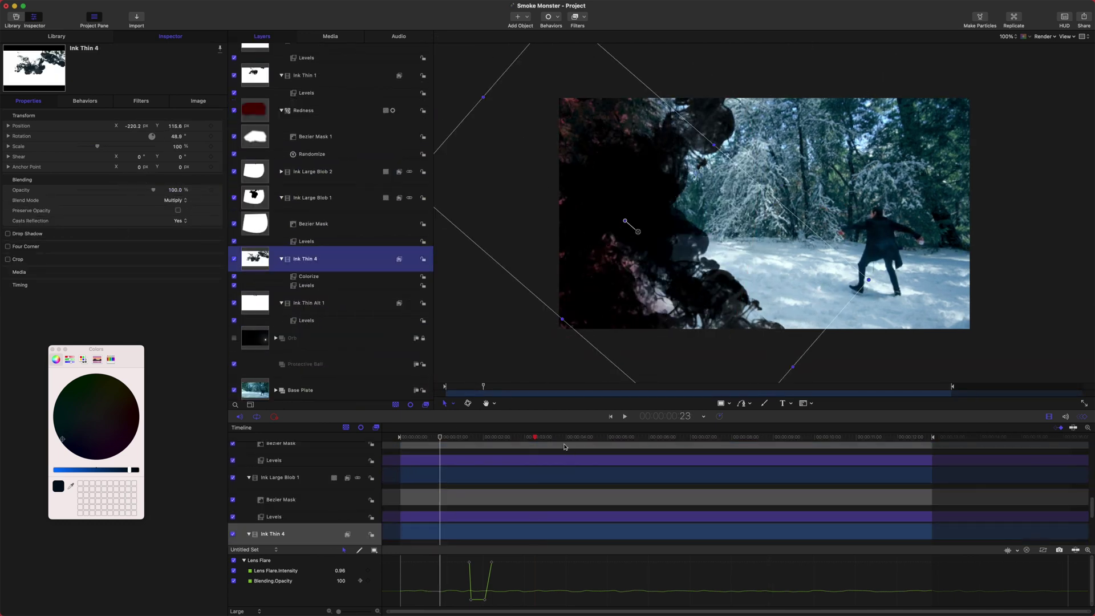
left_click(701, 437)
key("Up")
key("Up")
key("Up")
key("Up")
key("Up")
key("Up")
key("Up")
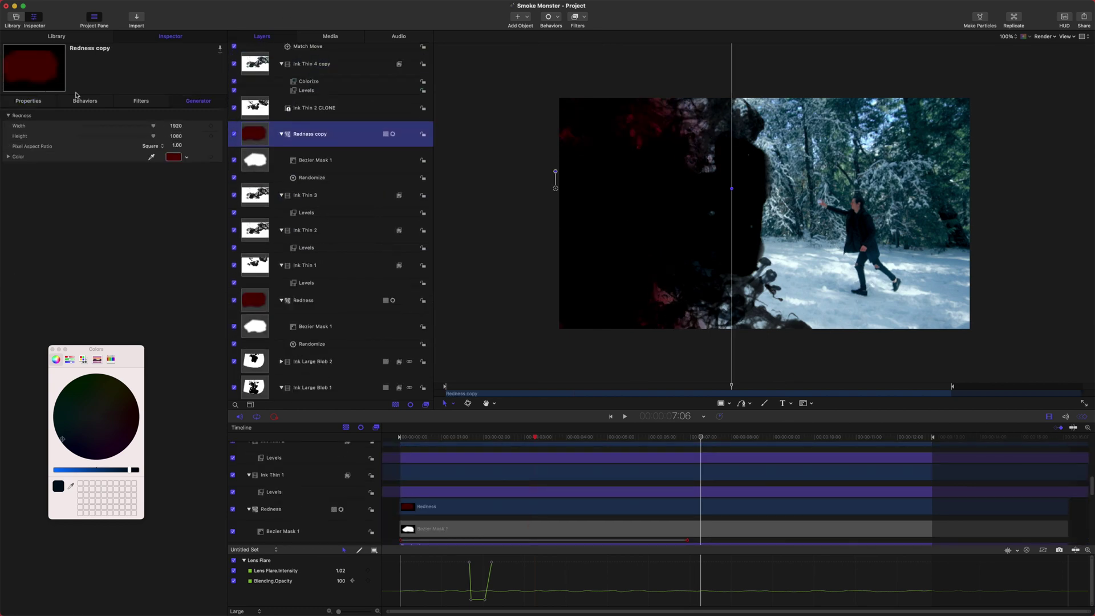
key("Up")
key("Up")
key("Up")
key("Up")
key("Up")
key("Up")
Step: Import Particles_04 into the group, rotate it -90 and scale it to 100%
key("Home")
key("super+i")
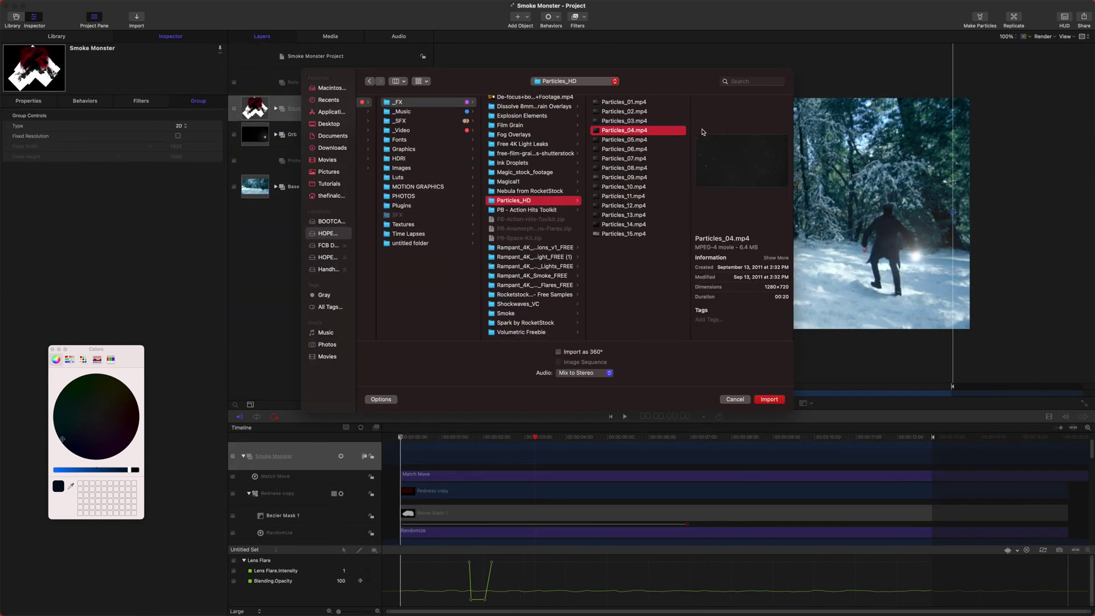
key("Return")
key("F1")
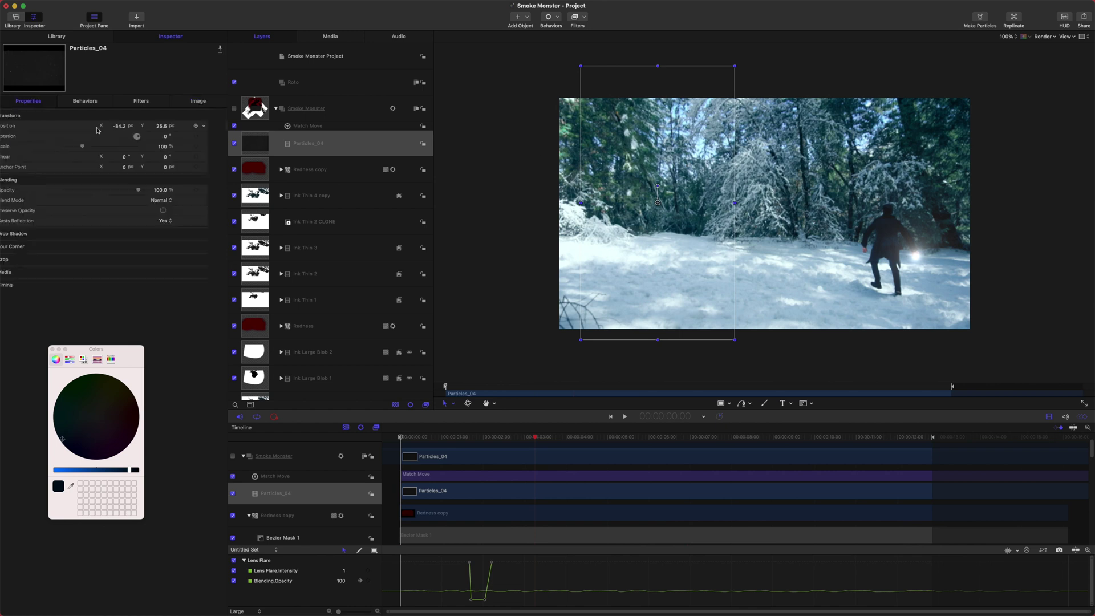
left_click(171, 136)
type("-90")
left_click_drag(969, 342, 833, 240)
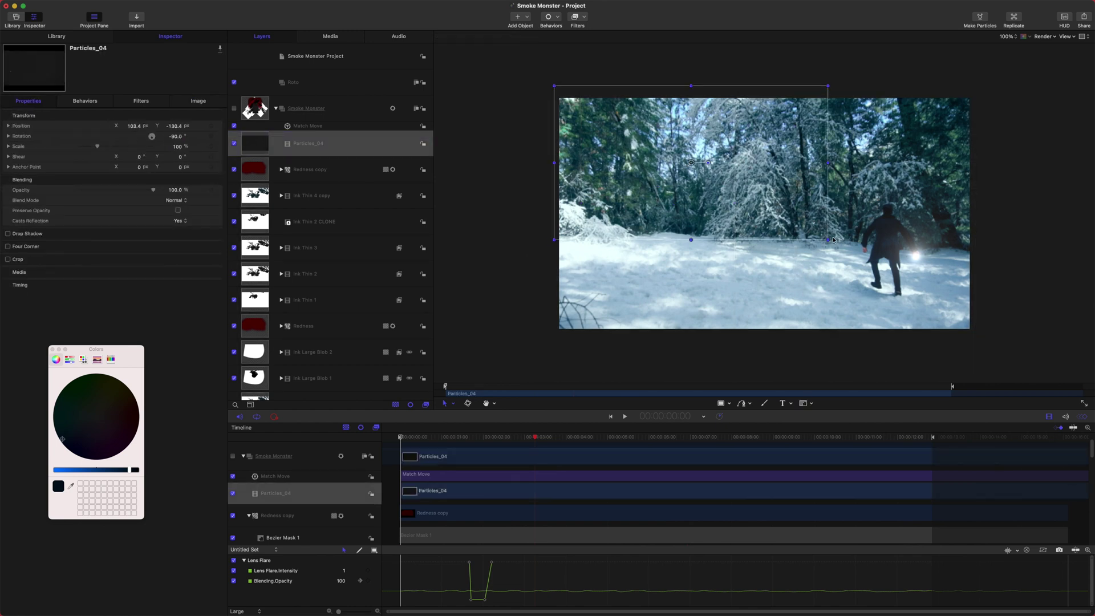
Step: Enable Smoke Monster, blend Particles_04 with Screen, and tint its highlights red with Colorize
left_click(586, 437)
left_click(234, 108)
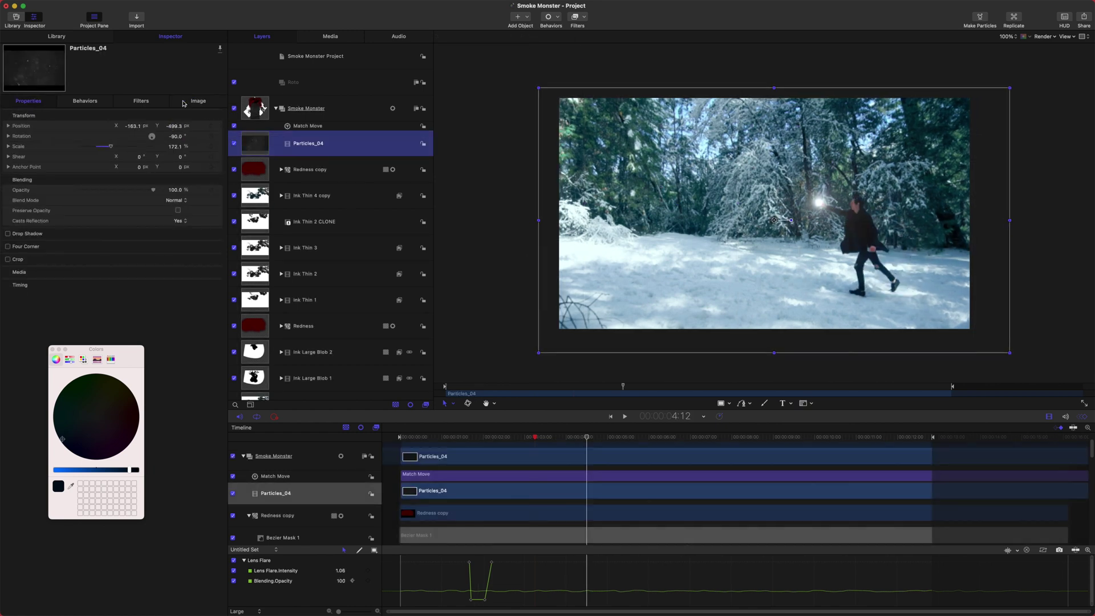
left_click(176, 200)
left_click(182, 282)
left_click(702, 245)
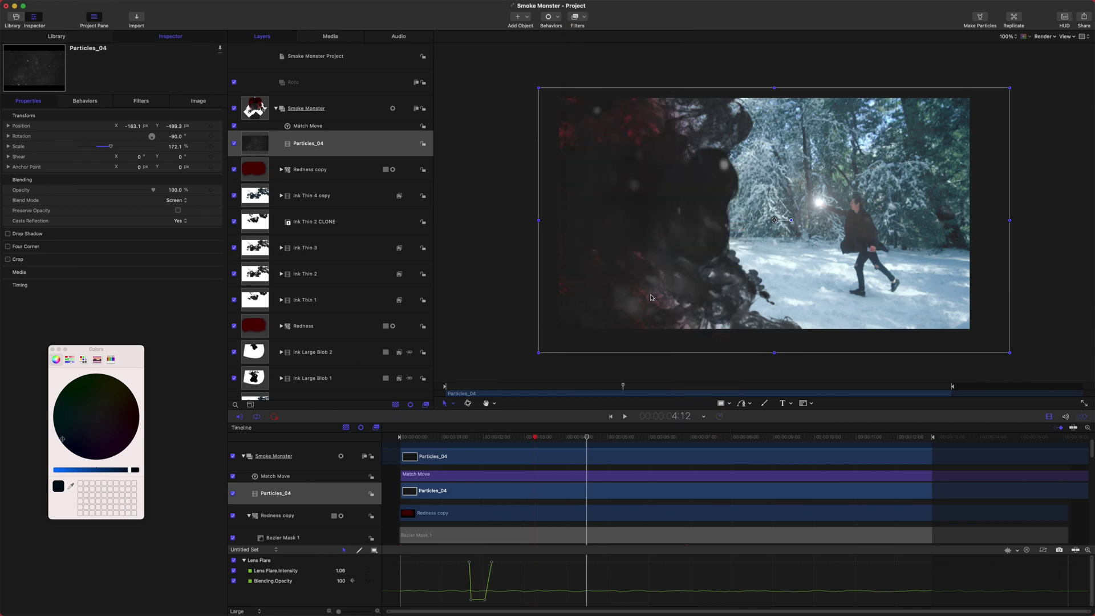
left_click_drag(111, 406, 129, 418)
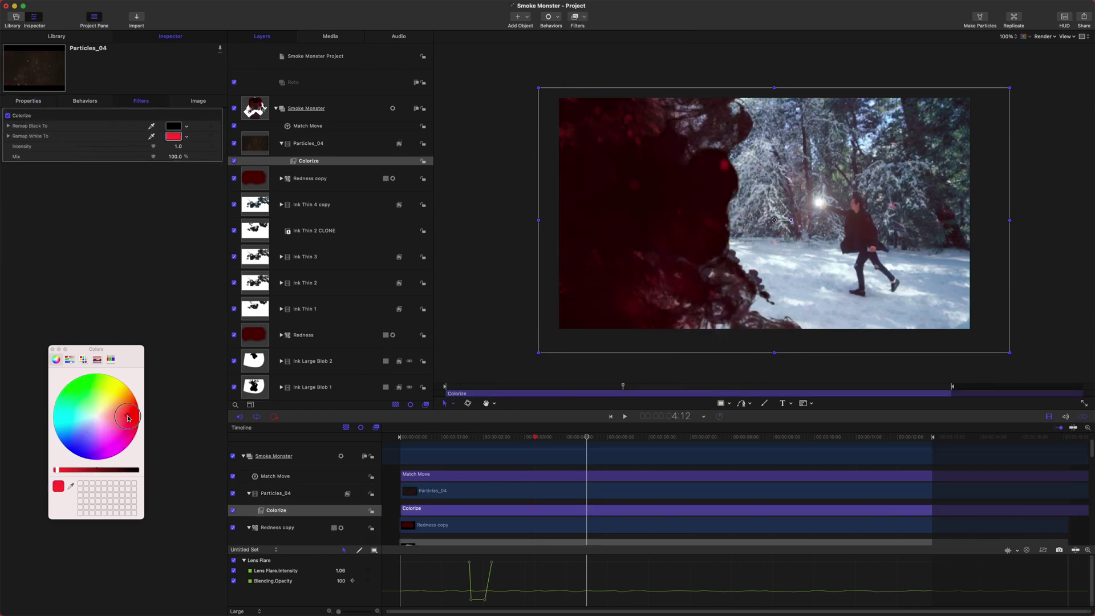
Step: Add a Levels filter with raised black input to darken the smoke, then review playback
left_click(576, 16)
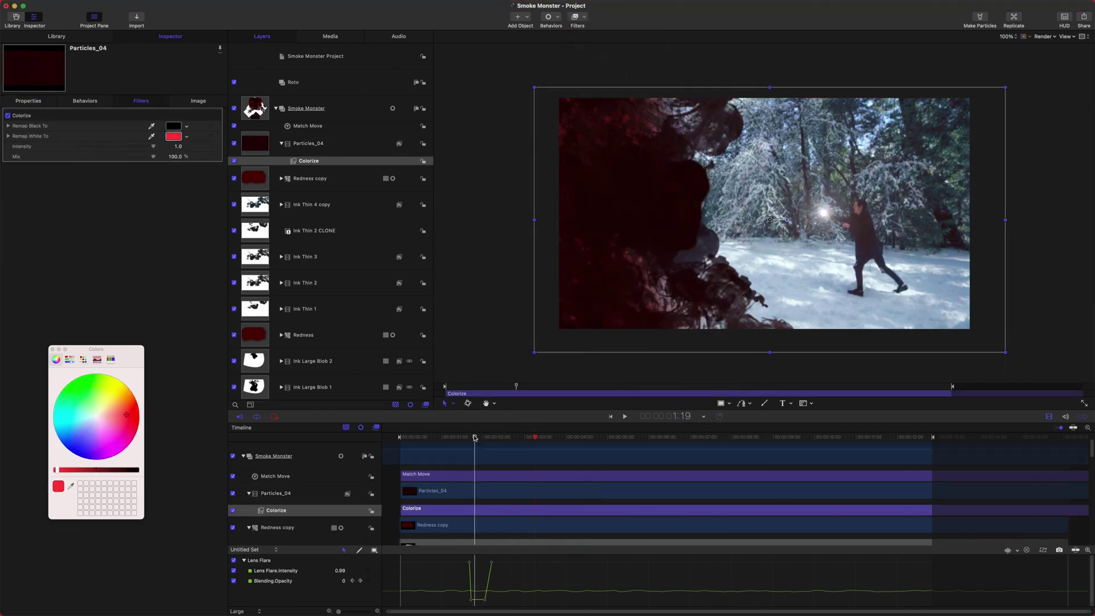
left_click(578, 16)
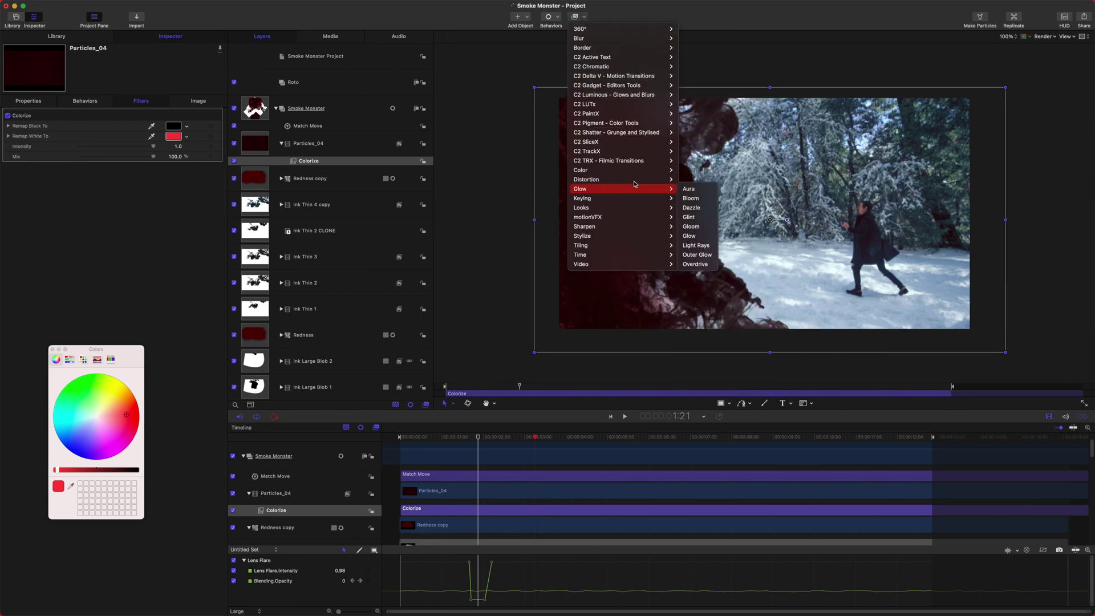
left_click(710, 304)
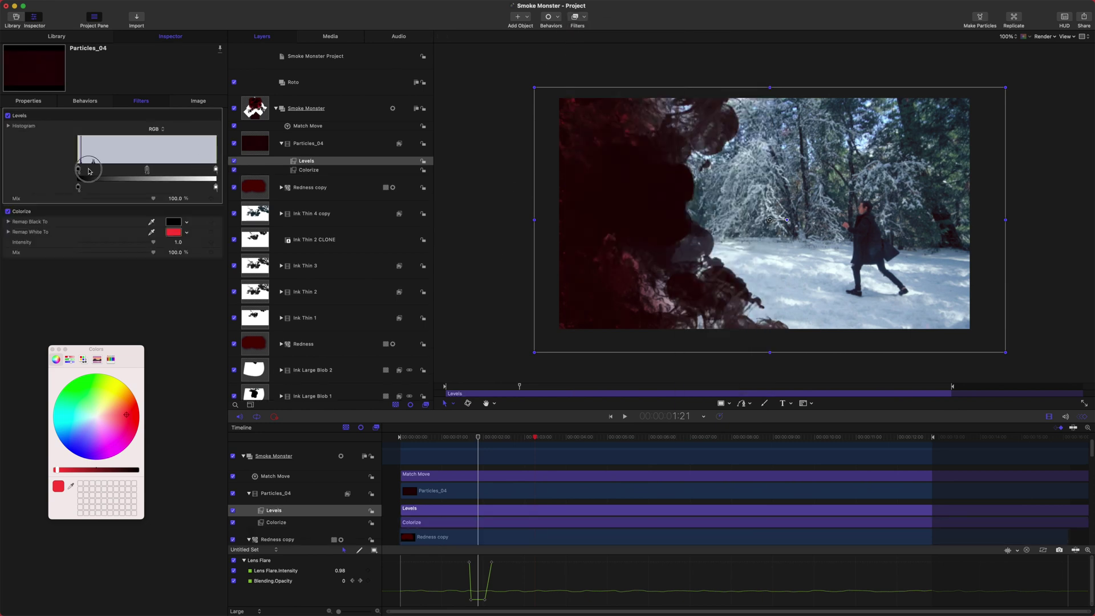
left_click_drag(90, 171, 92, 170)
left_click_drag(432, 442, 351, 423)
key("space")
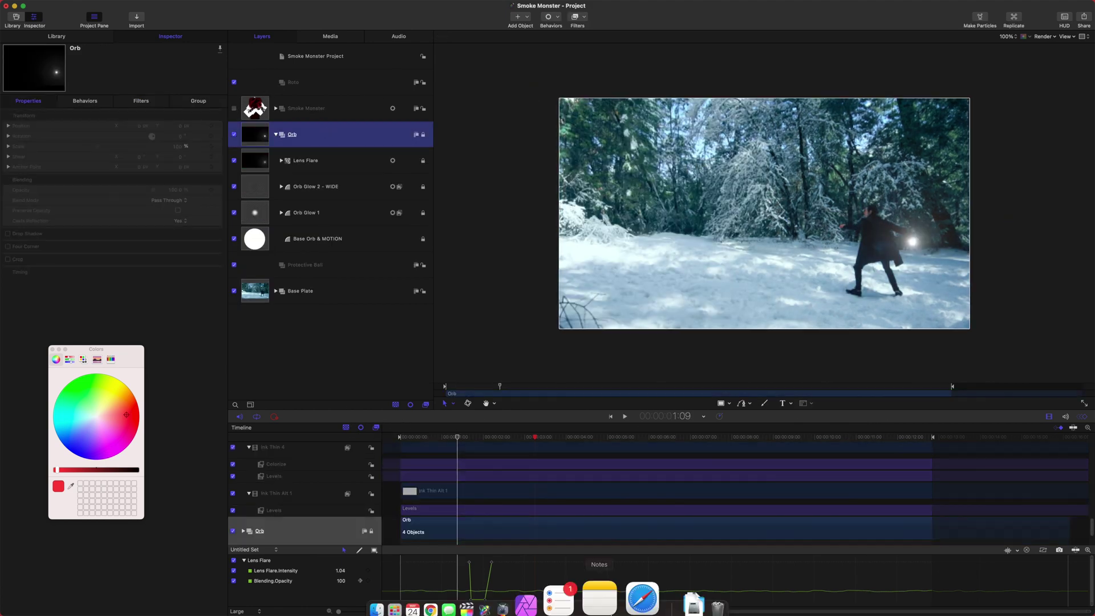
Step: Preview the _FX folder clips and bring Fantasy Hit 3 - Blast into the project
left_click(379, 599)
double_click(472, 165)
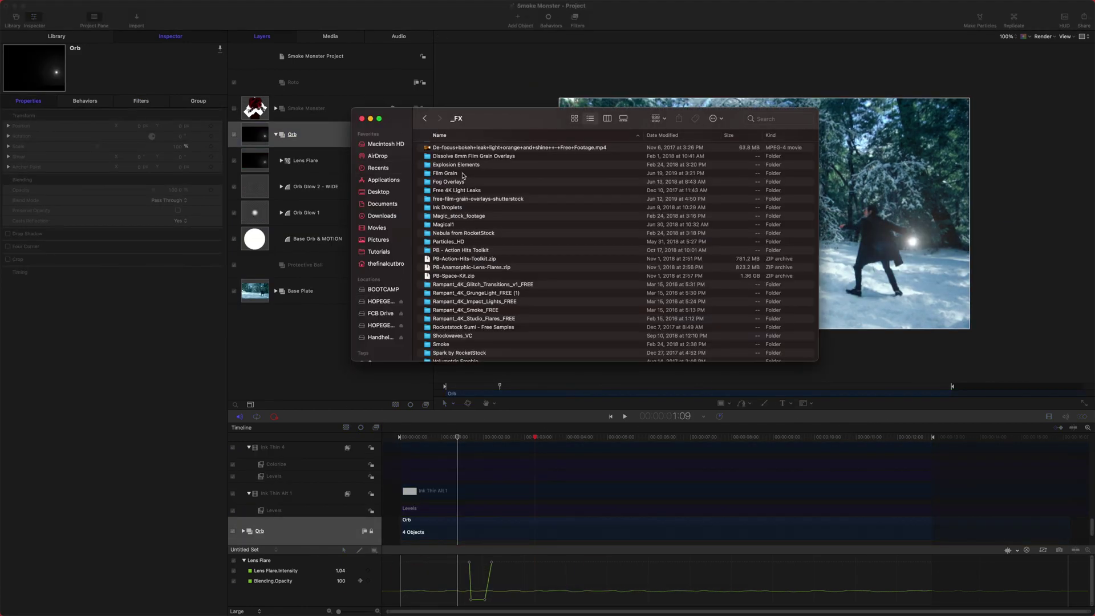
scroll(456, 256, "down", 1)
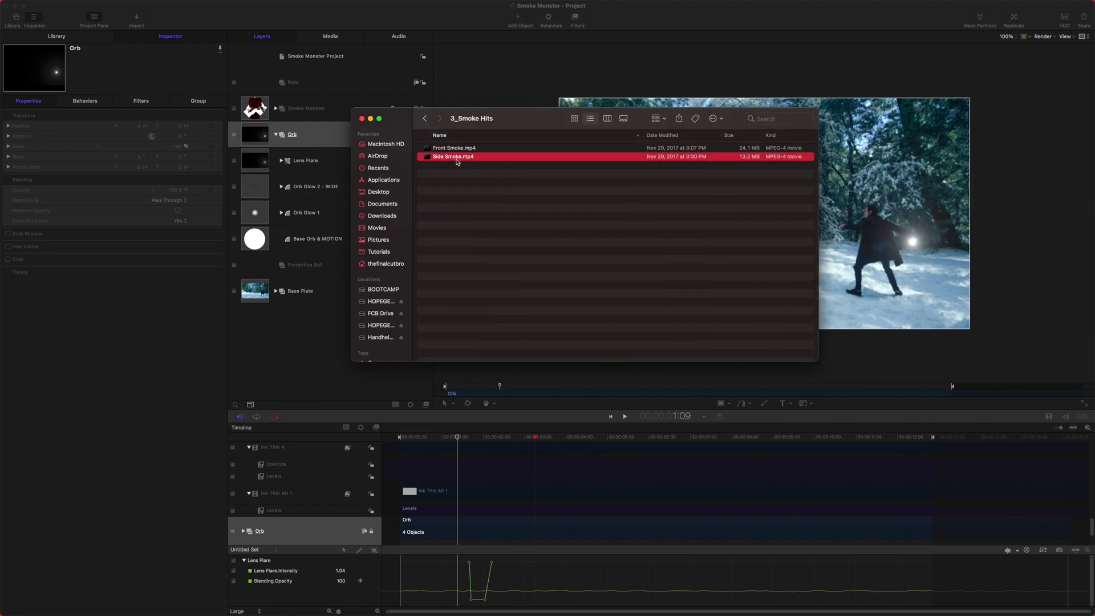
key("space")
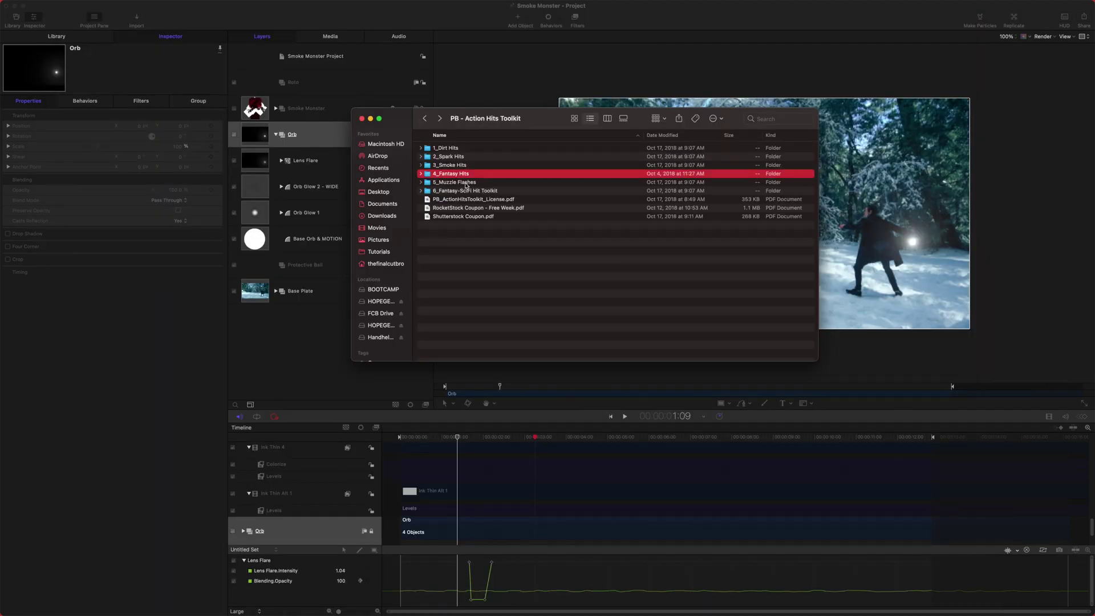
key("space")
key("Down")
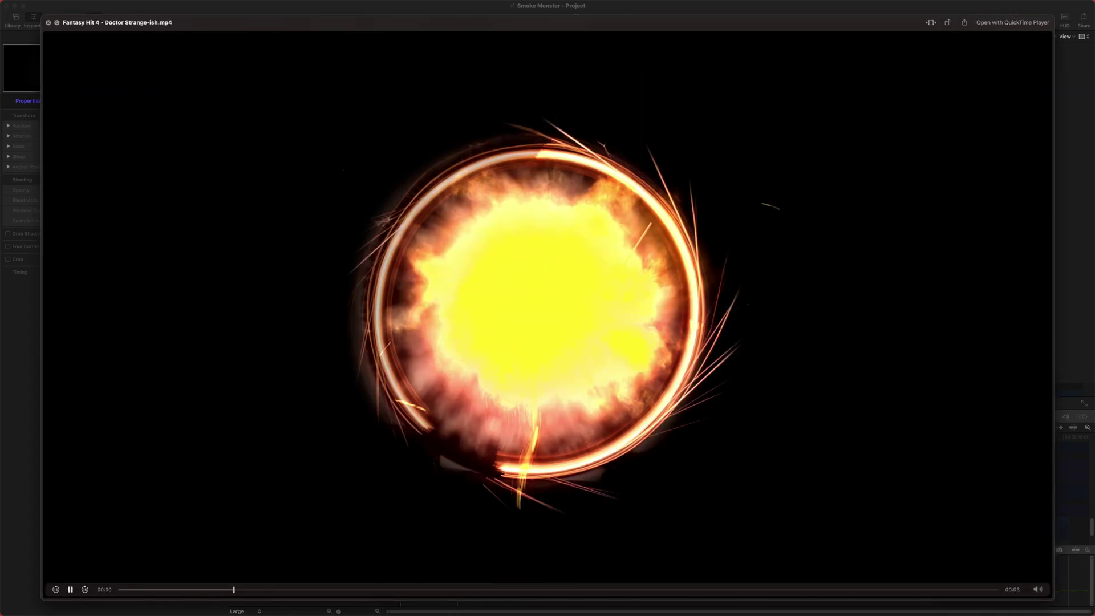
key("space")
left_click_drag(319, 130, 297, 274)
Step: Start the blast at the playhead over the orb in Protective Ball and tint it with Colorize
left_click_drag(478, 471, 546, 471)
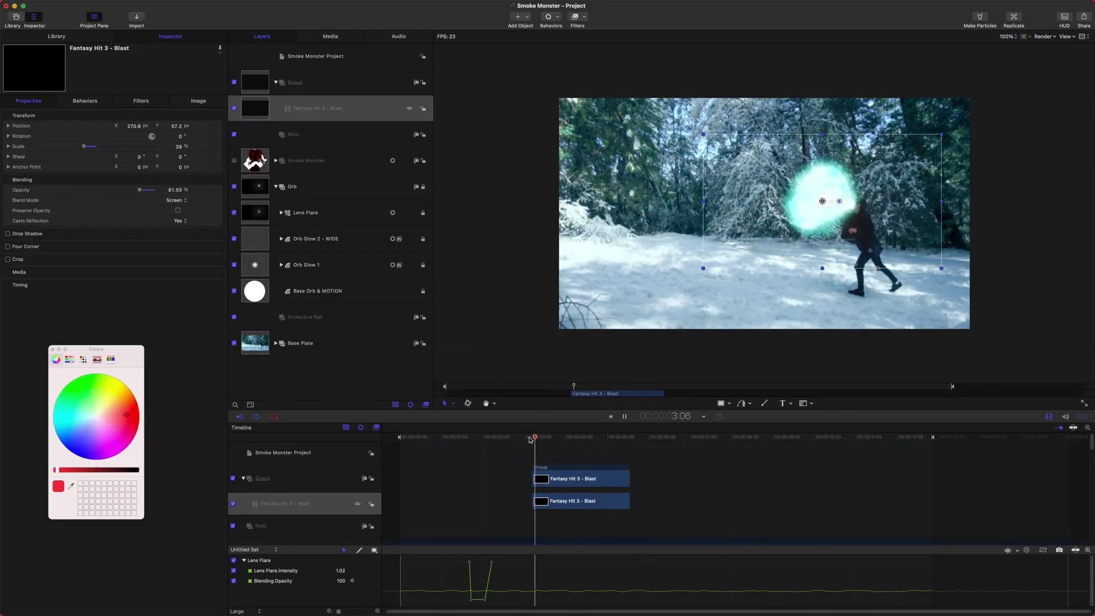
left_click_drag(318, 108, 319, 118)
left_click_drag(323, 316, 323, 316)
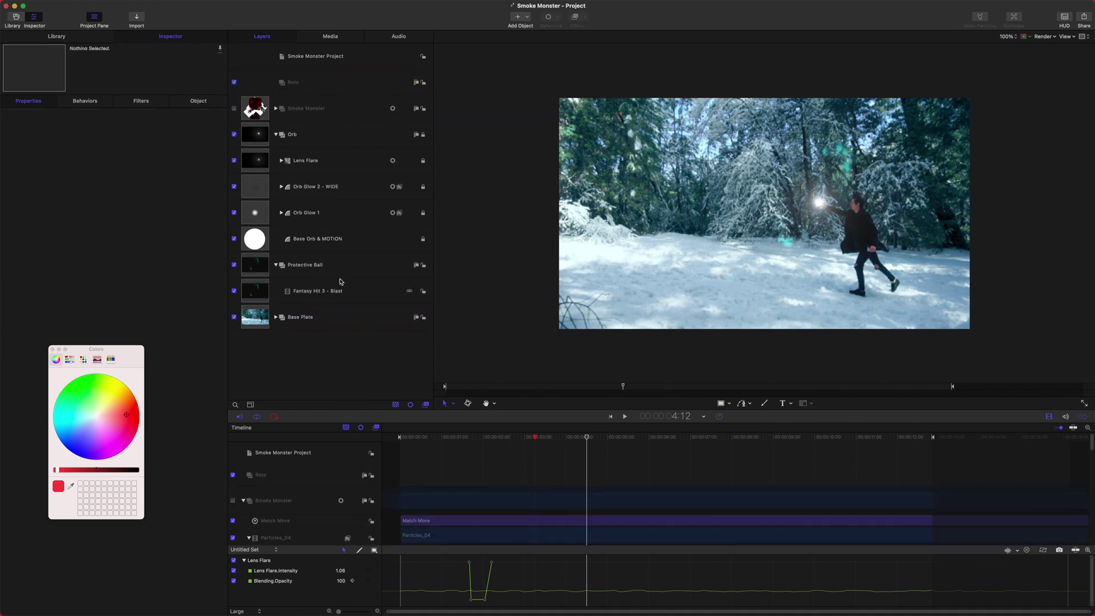
left_click(578, 17)
left_click(726, 237)
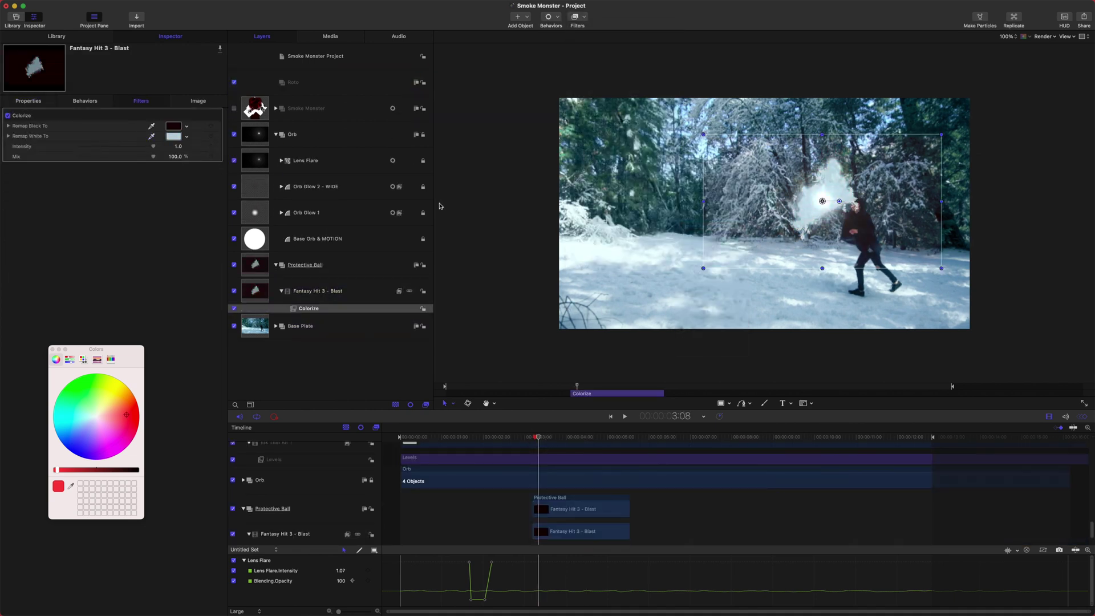
left_click(170, 126)
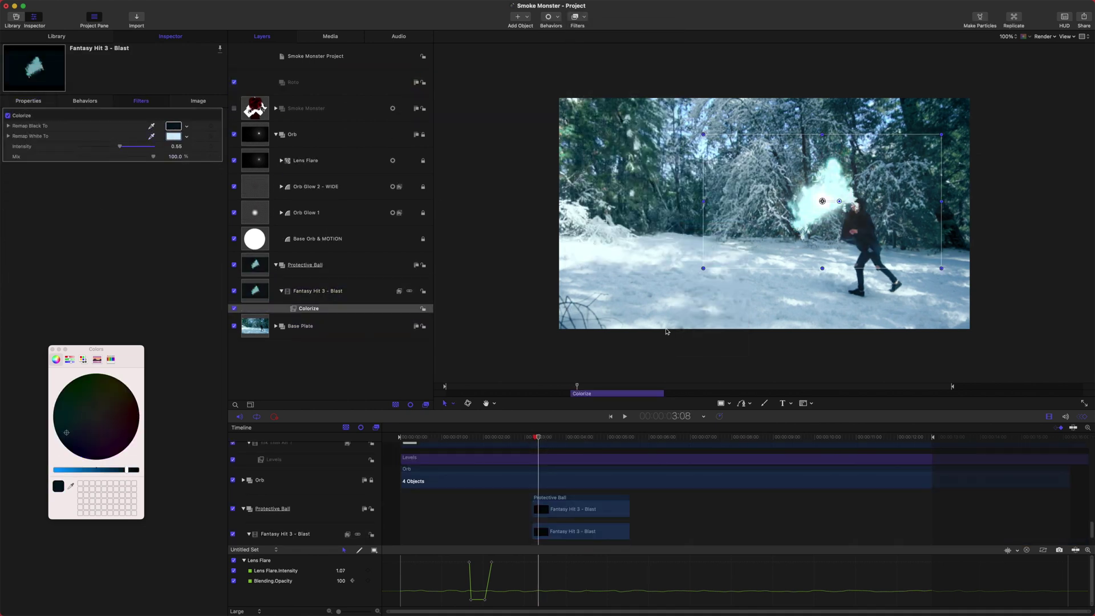
mouse_move(546, 438)
left_mouse_down()
mouse_move(534, 447)
mouse_move(528, 437)
mouse_move(634, 437)
left_mouse_up()
left_click(553, 515)
Step: Draw a circle around the man with outline on, fill off, and a sparkly brush style
left_click(721, 404)
left_click(736, 428)
left_click_drag(810, 178, 950, 318)
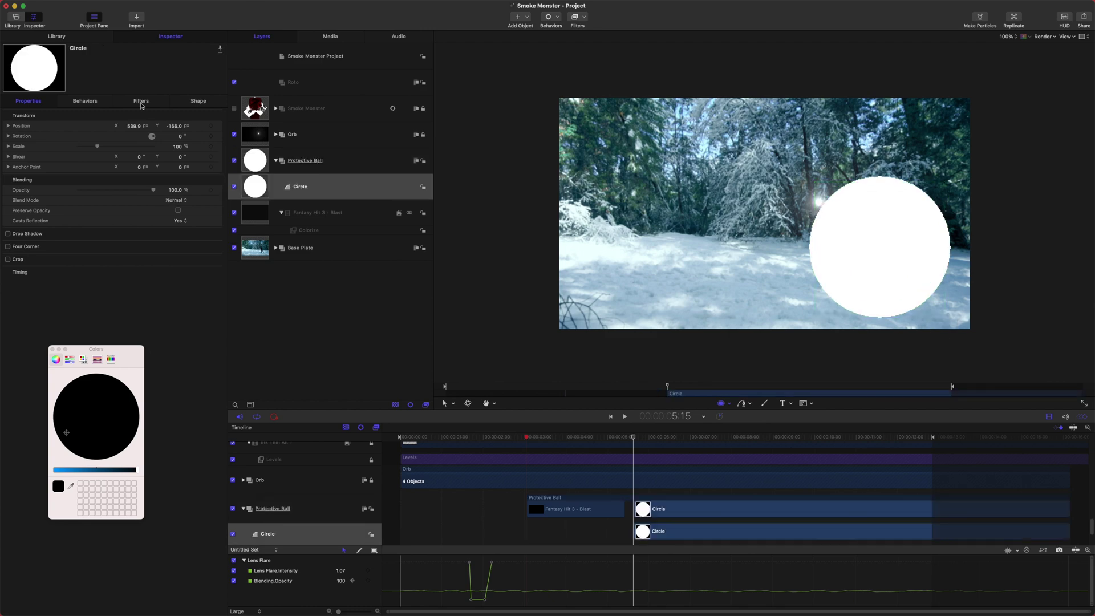
left_click(198, 101)
left_click(8, 199)
left_click(8, 135)
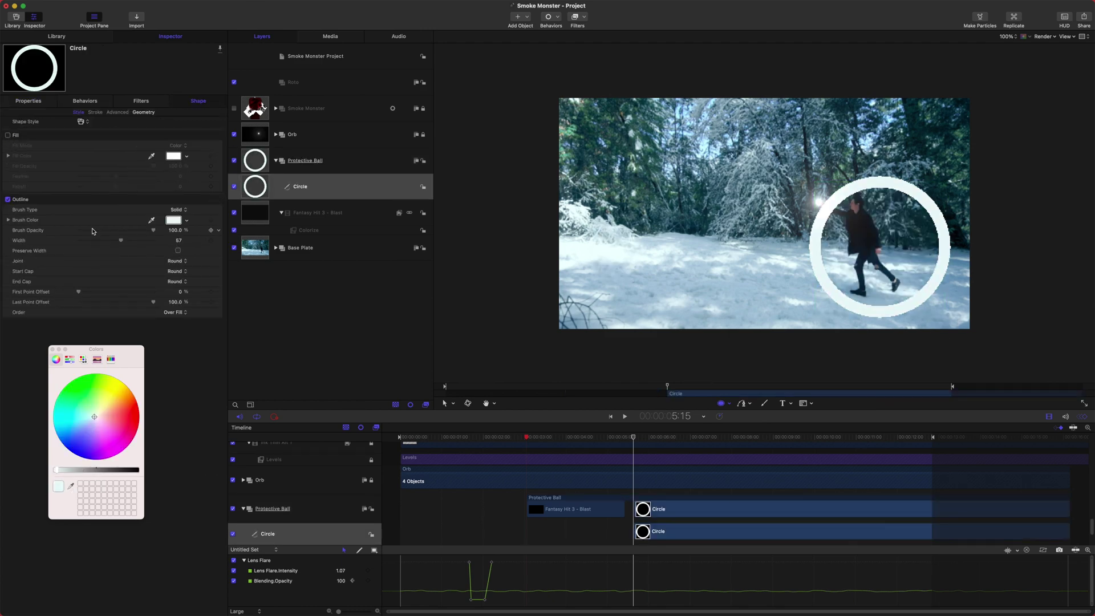
left_click(81, 121)
left_click(282, 477)
Step: Change the render setting and enlarge the view of the shot
left_click(1044, 36)
left_click(1044, 164)
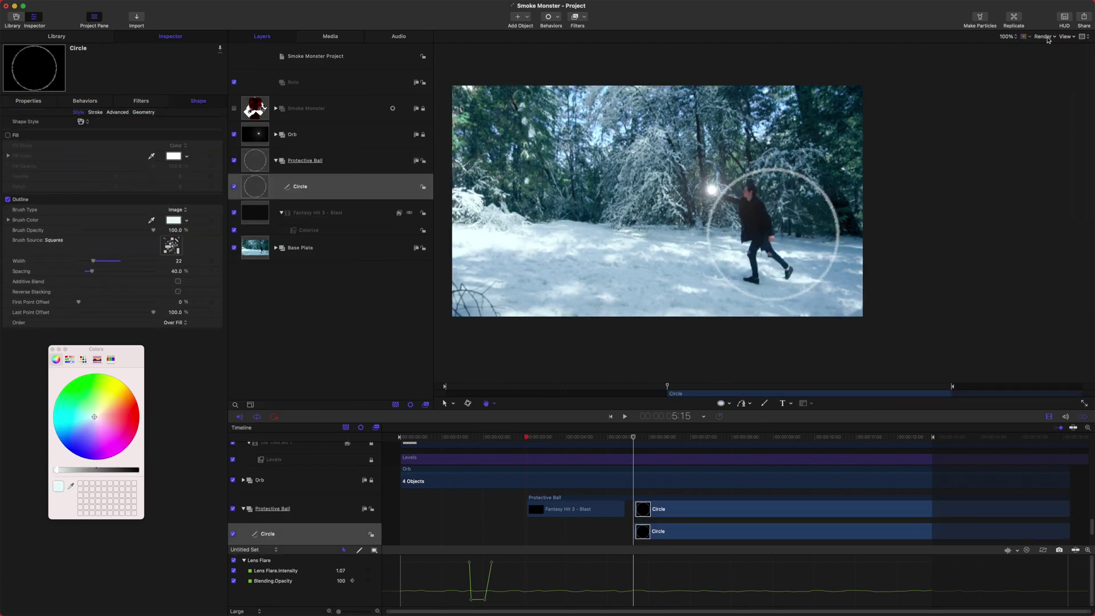
key("super+equal")
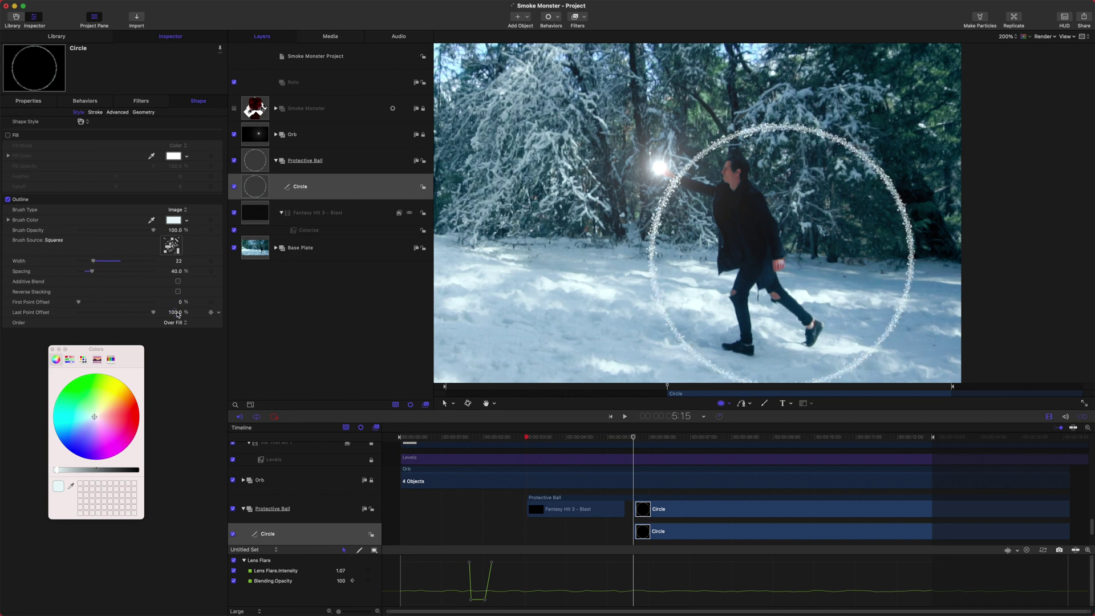
left_click(322, 183)
Step: Rename the circle Base Circle and add a Rate behavior of 100 to its rotation
double_click(300, 187)
type("Base Circle")
key("Return")
left_click(28, 100)
left_click(219, 136)
mouse_move(268, 227)
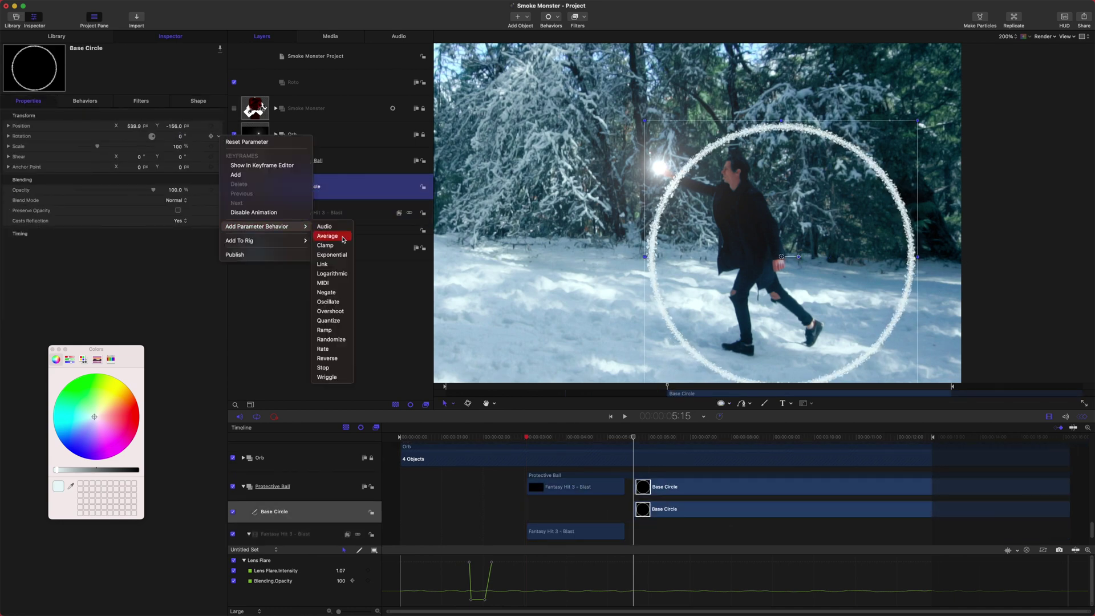
left_click(324, 348)
type("100")
key("Return")
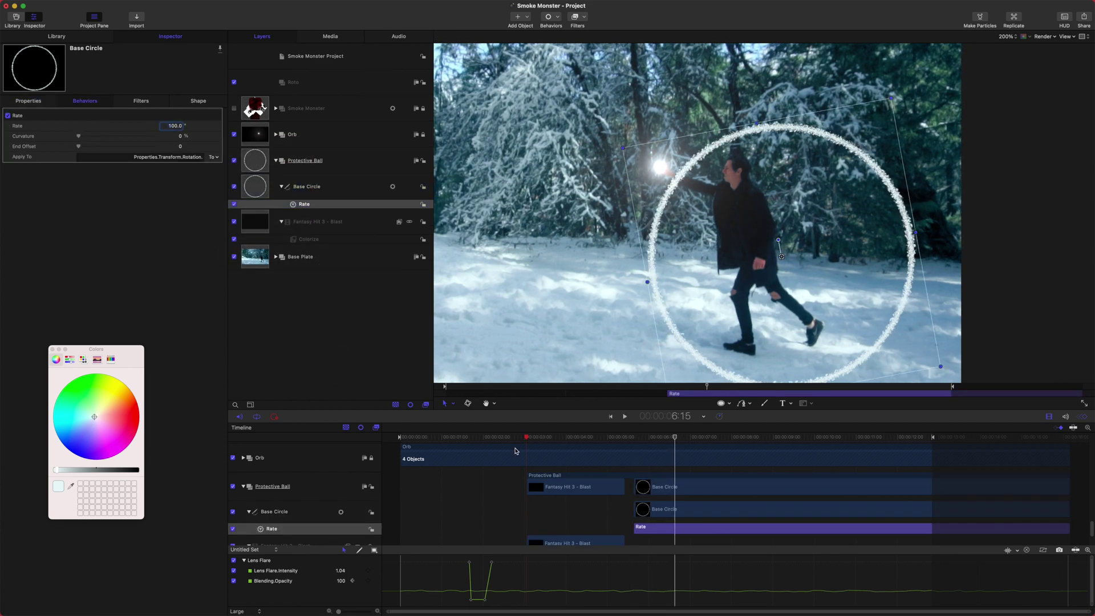
Step: Start the Base Circle clips at 2:23, center the ring on the man, and preview the spin
left_click(523, 437)
left_click_drag(666, 505, 541, 513)
key("Right")
key("Right")
key("Right")
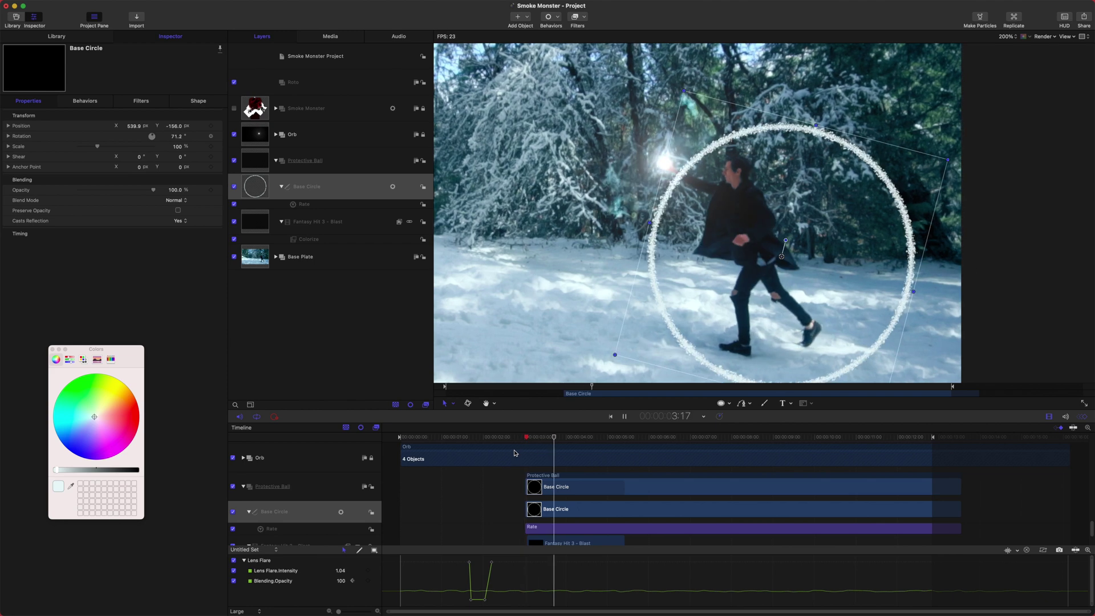
left_click(543, 512)
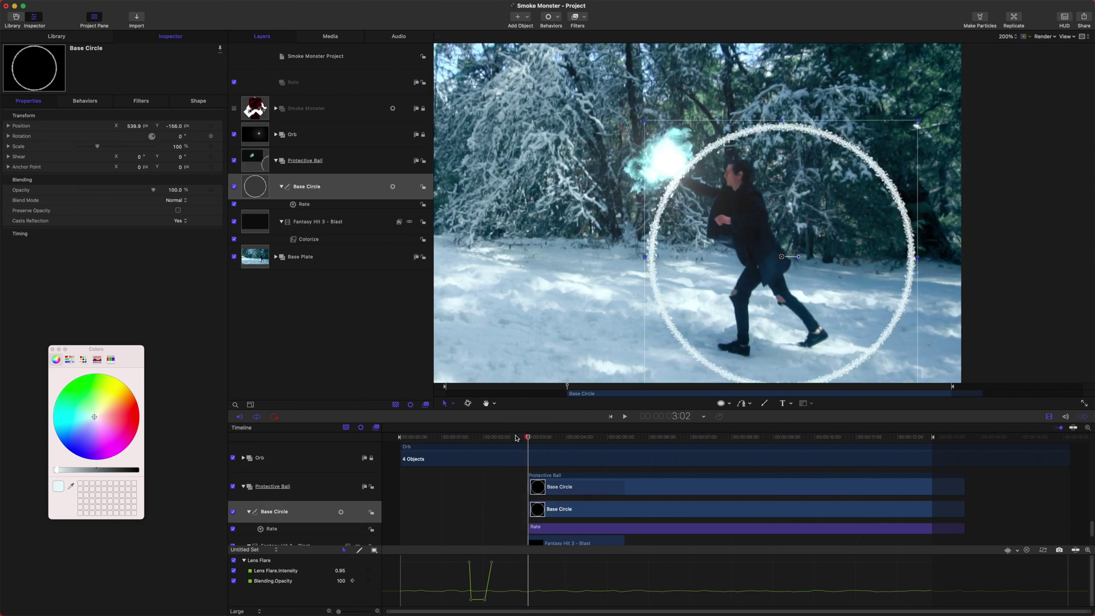
key("space")
key("space")
left_click_drag(812, 280, 798, 267)
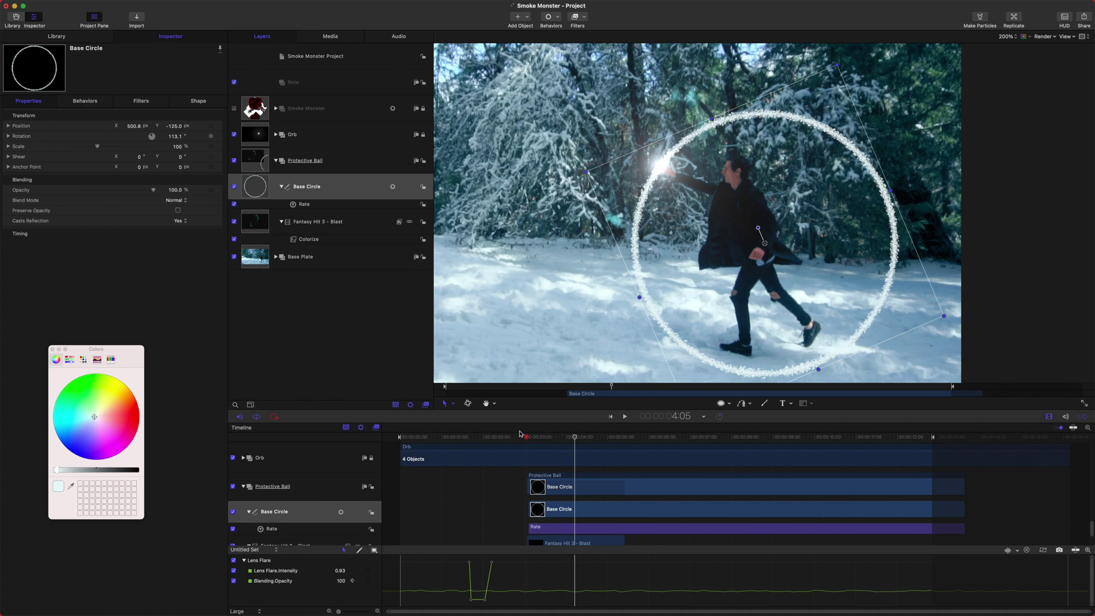
key("space")
key("space")
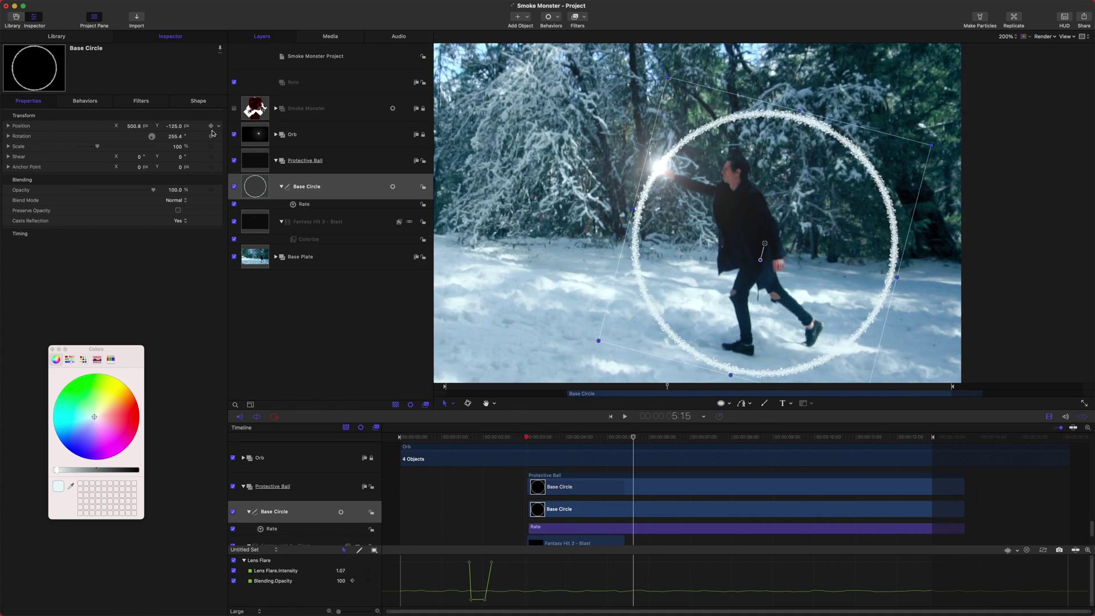
key("Down")
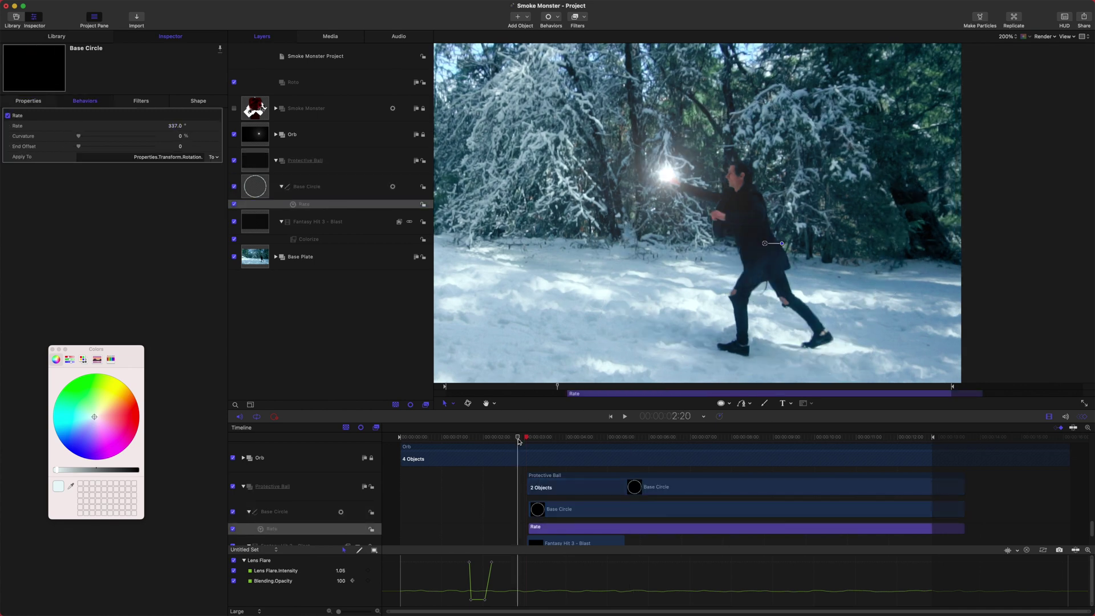
key("space")
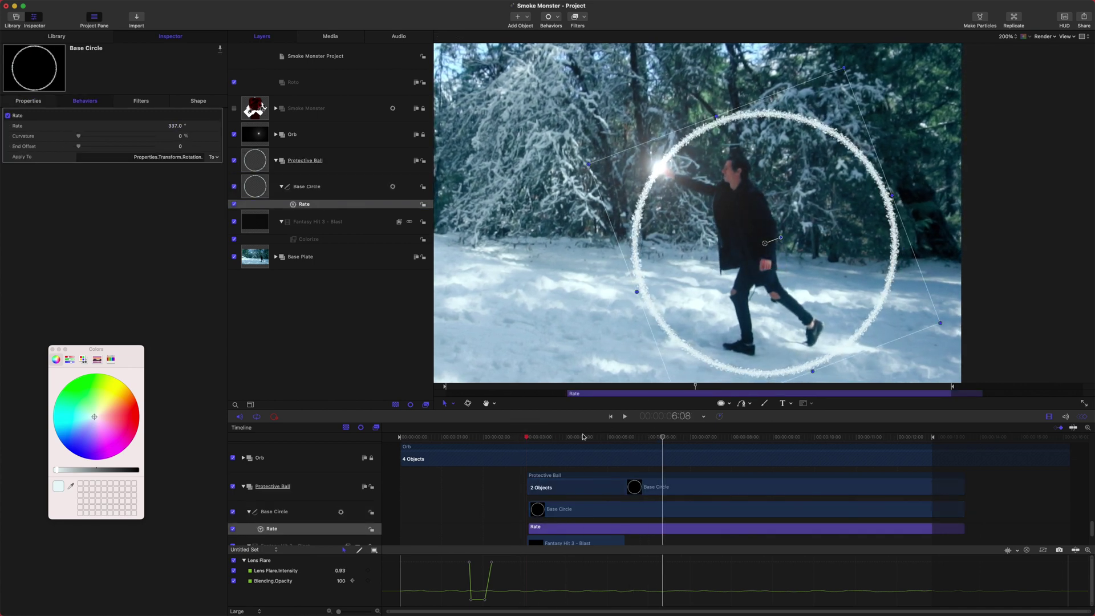
left_click(536, 437)
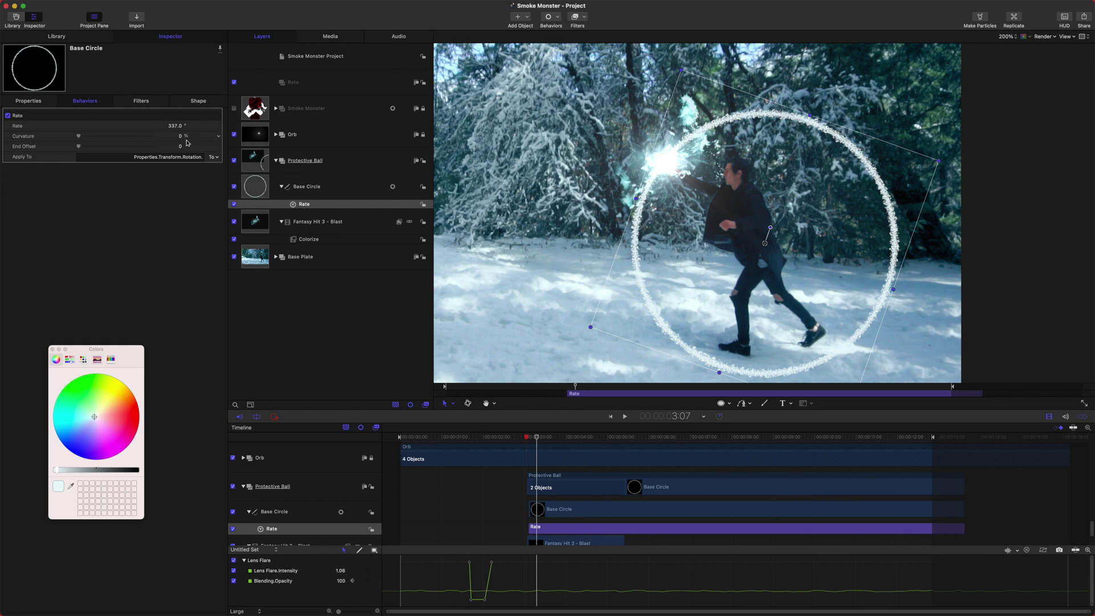
Step: Rotate the ring to about -73.7° and adjust where its stroke ends
left_click(28, 101)
left_click(526, 437)
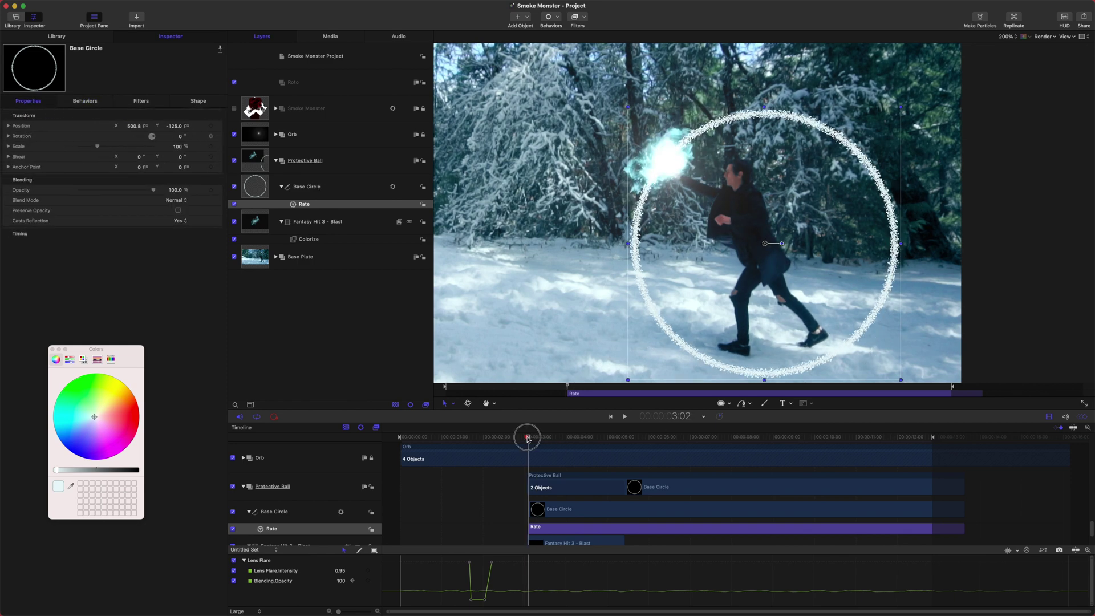
left_click(557, 502)
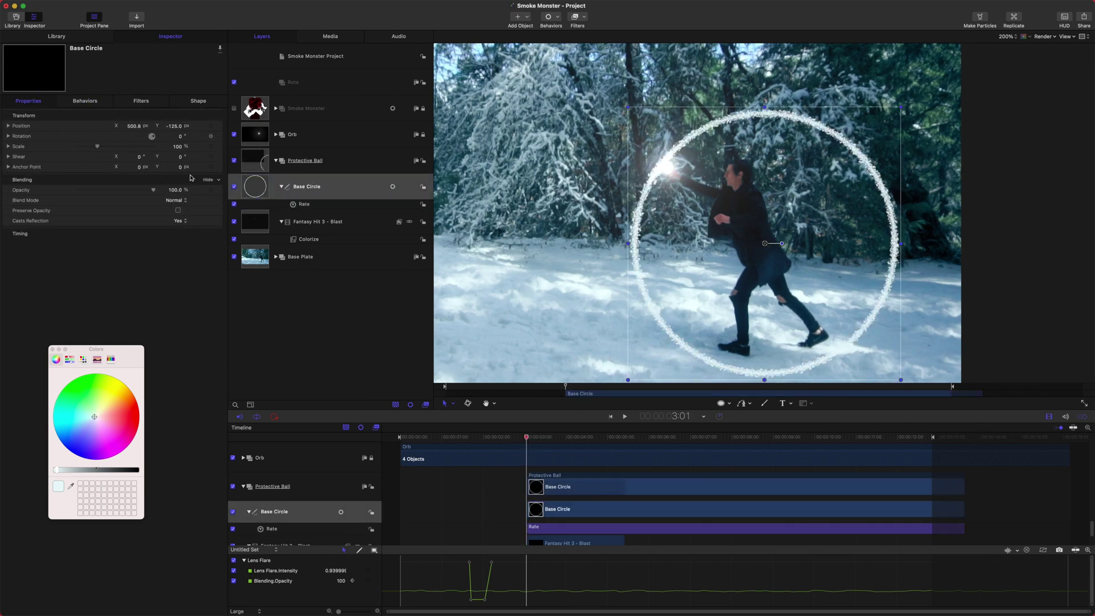
key("F4")
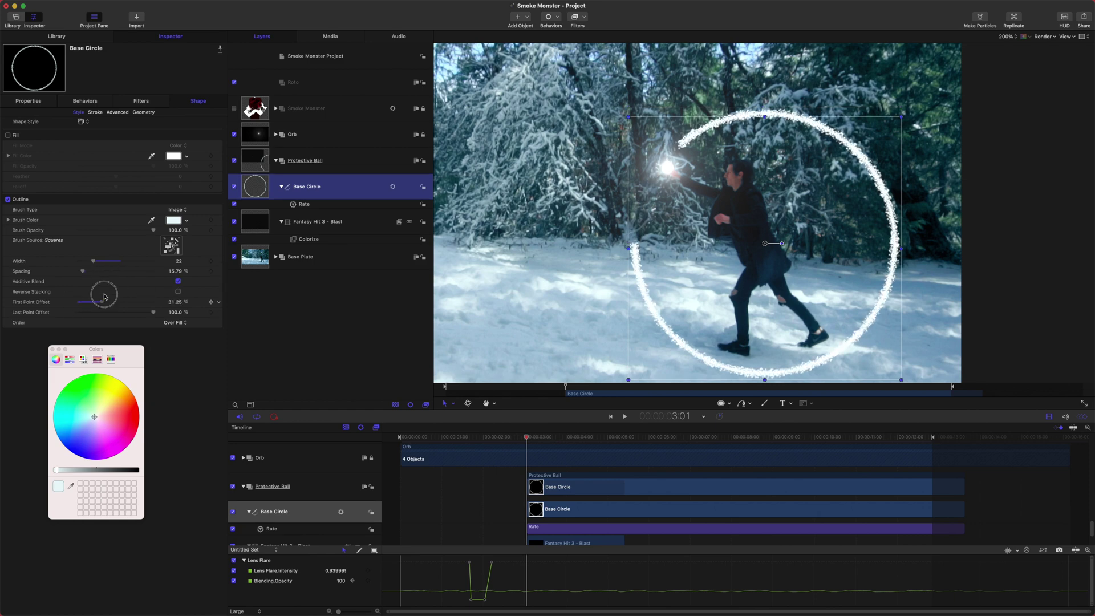
key("F1")
left_click_drag(174, 136, 178, 137)
key("F4")
left_click(98, 314)
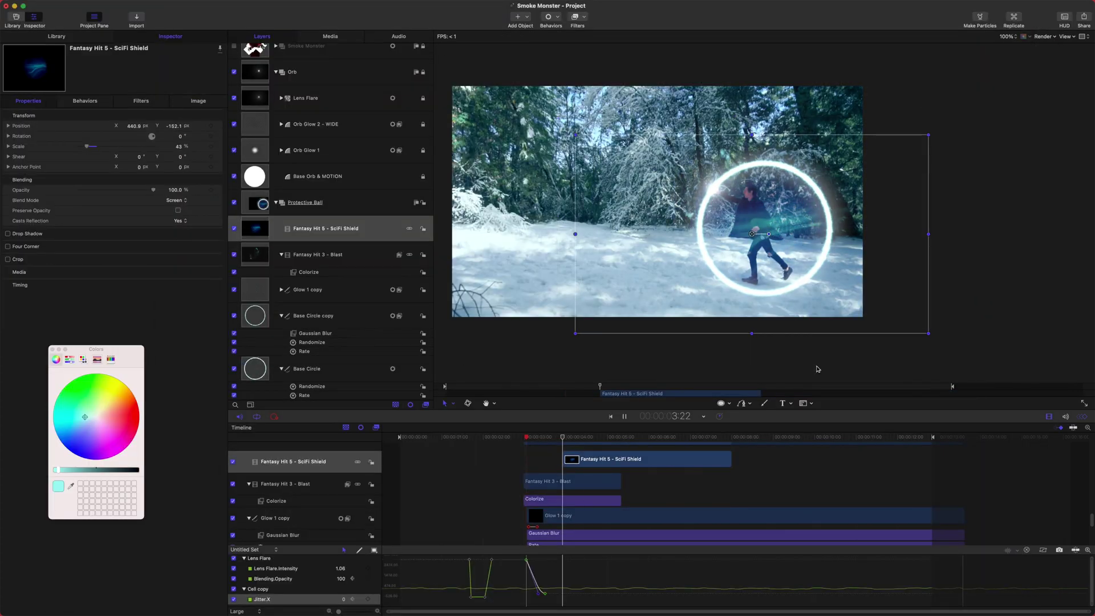
Step: Colorize and loop the SciFi Shield blast, and add Match Move to Protective Ball
left_click(577, 18)
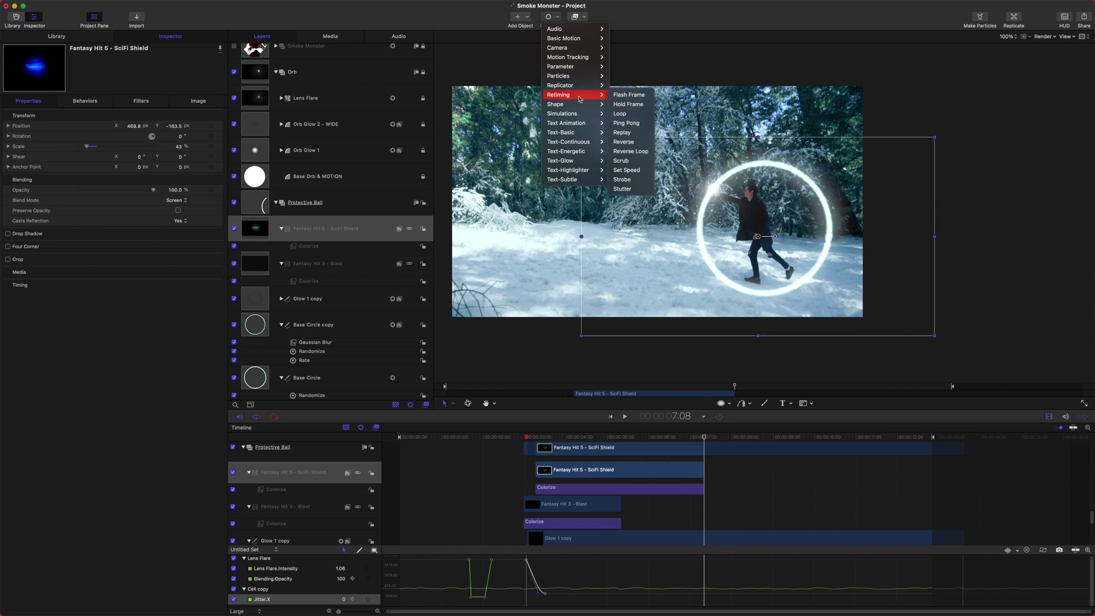
left_click(672, 119)
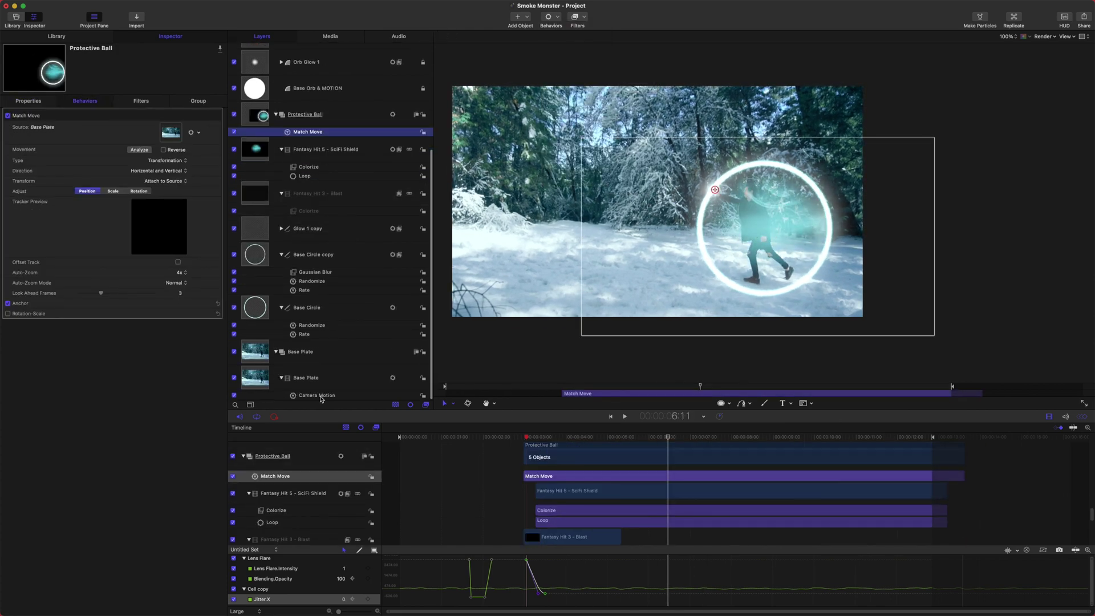
left_click_drag(667, 437, 571, 437)
left_click(572, 447)
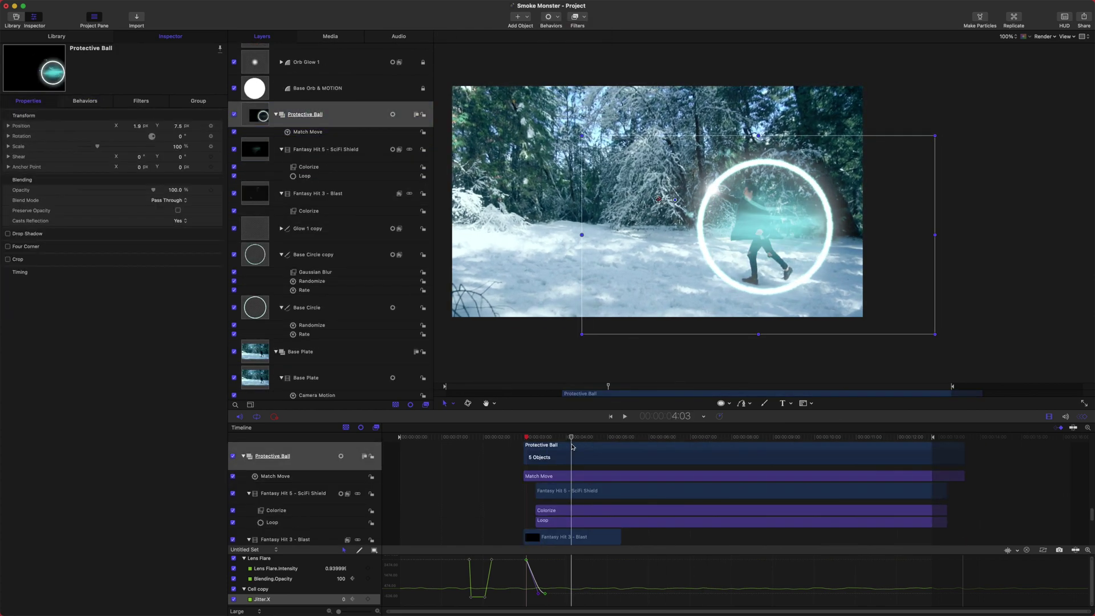
key("space")
key("space")
Step: Clone the Base Plate, mask the clone with a Matte shape, and apply Underwater distortion
left_click(306, 378)
key("k")
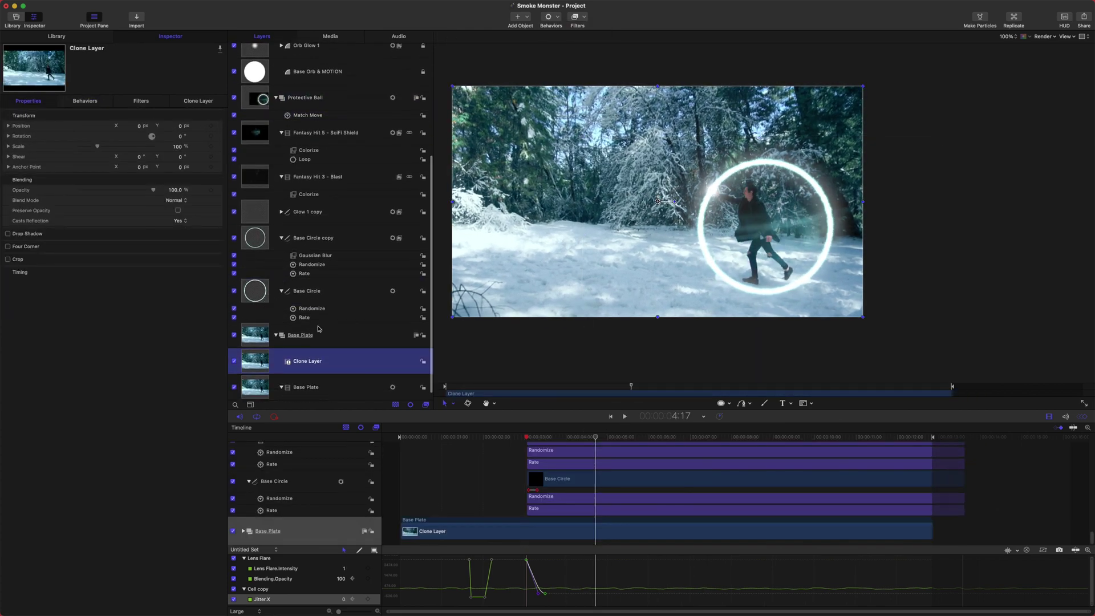
left_click_drag(319, 329, 323, 334)
key("super+v")
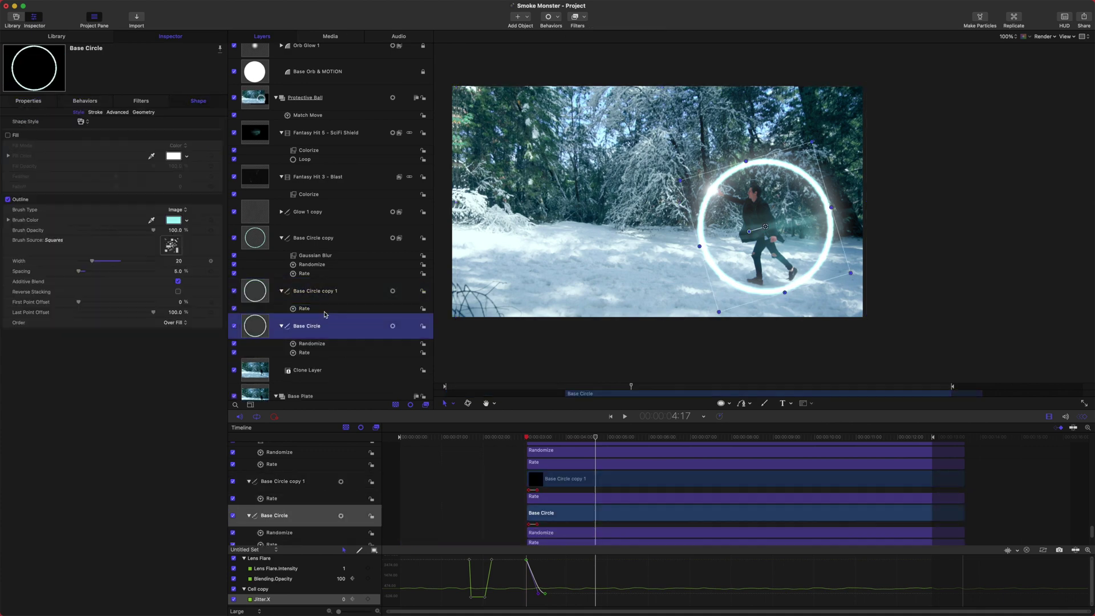
left_click_drag(300, 291, 307, 361)
left_click(308, 329)
left_click(578, 16)
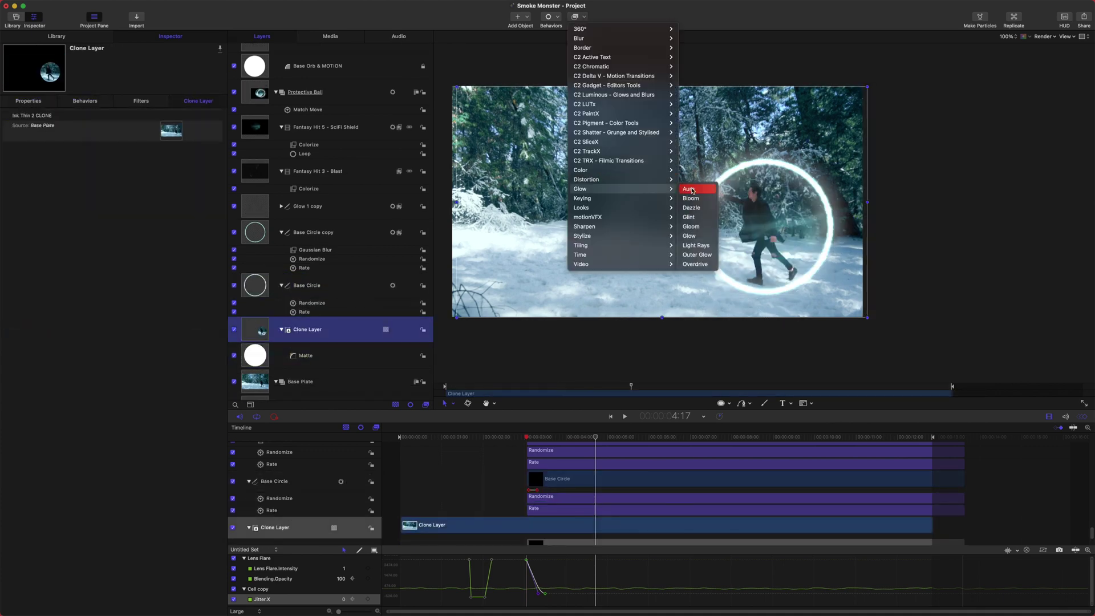
left_click(702, 325)
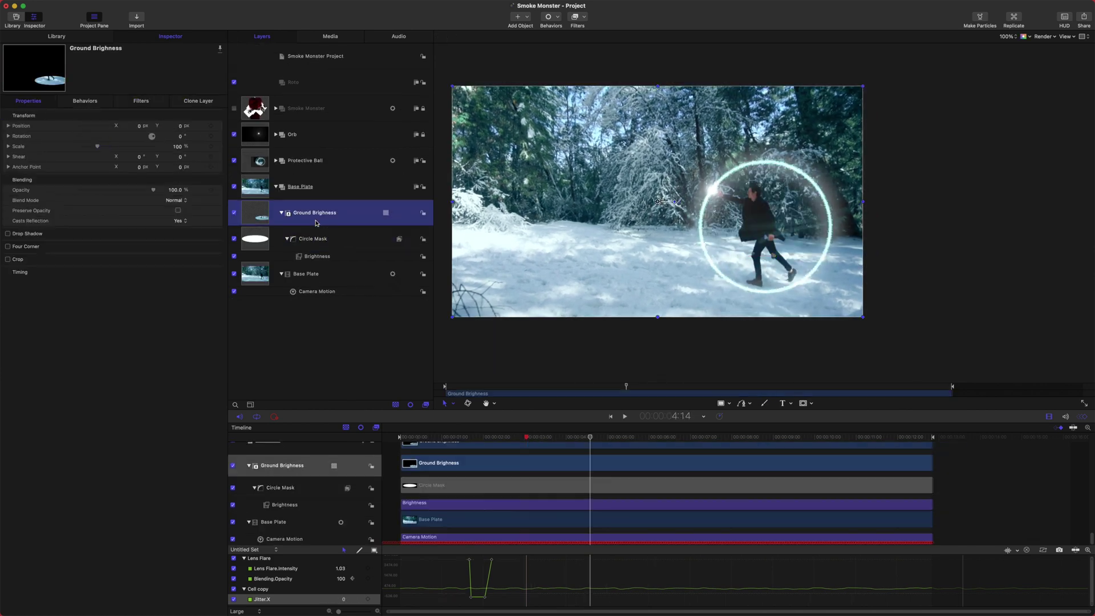
Step: Check the Ground Brighness clone's mask and Brightness filter, move it into Protective Ball, then delete it
left_click(313, 239)
key("F7")
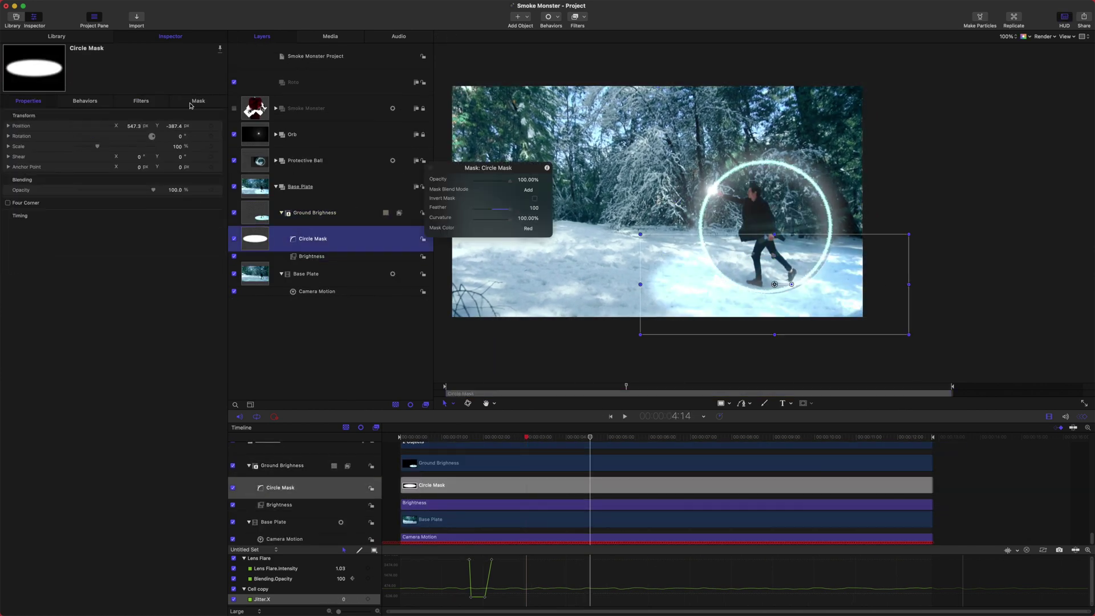
left_click(311, 256)
left_click(310, 211)
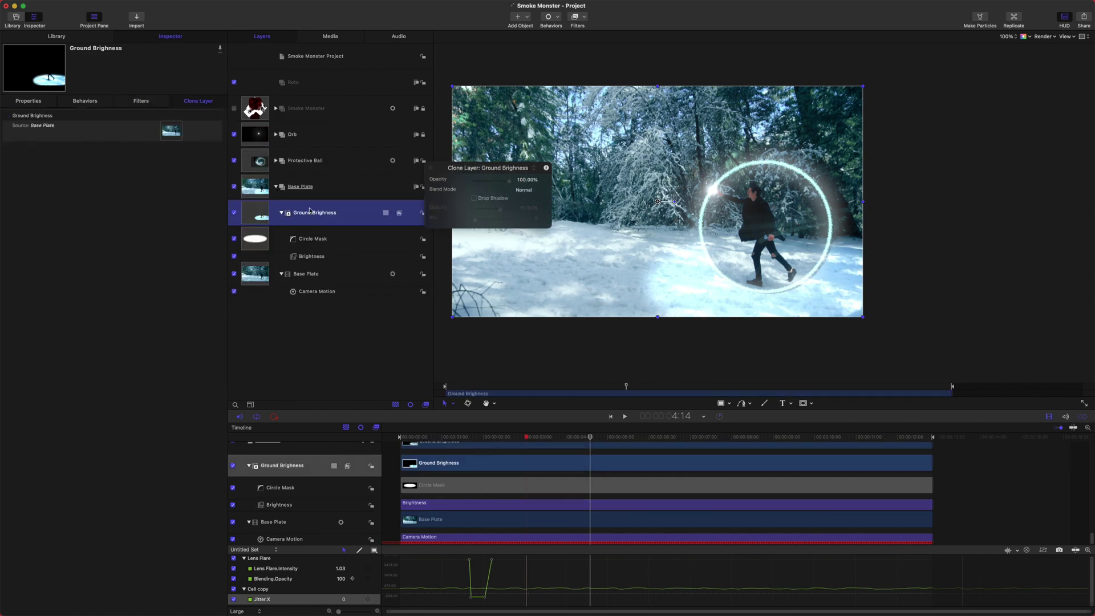
left_click_drag(309, 211, 308, 160)
left_click(538, 441)
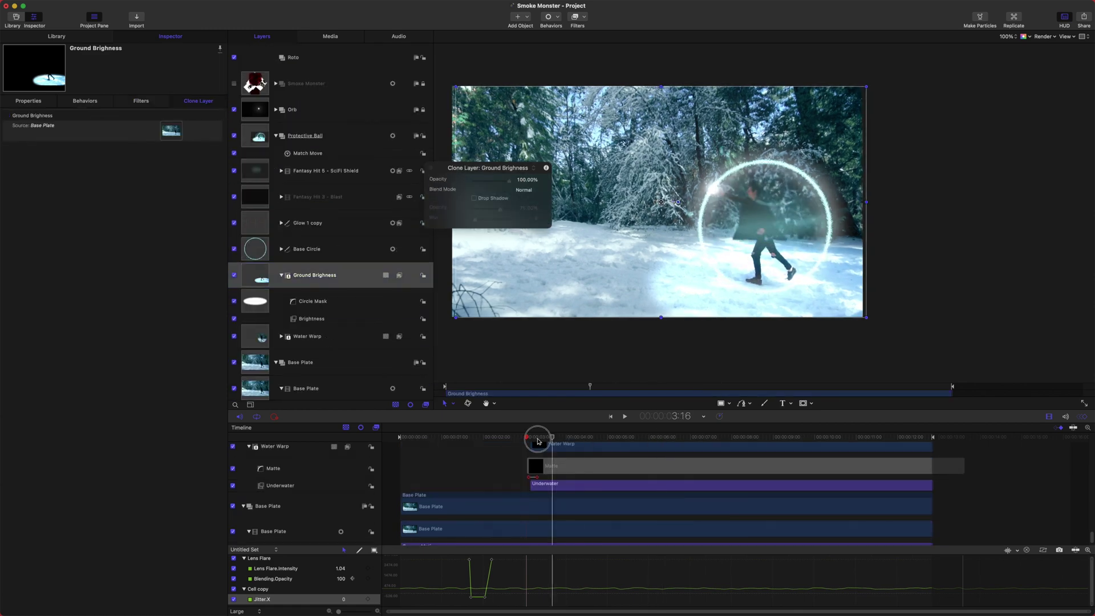
scroll(301, 304, "up", 1)
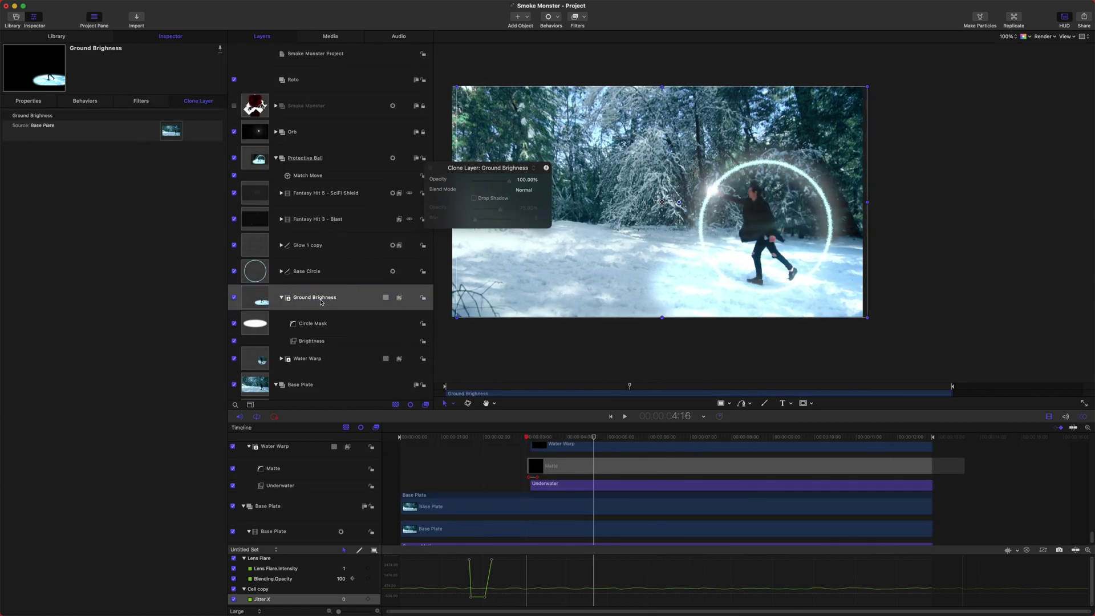
key("Delete")
Step: Draw a large white ellipse on the snow below the man and soften it with Gaussian Blur
left_click_drag(785, 285, 864, 258)
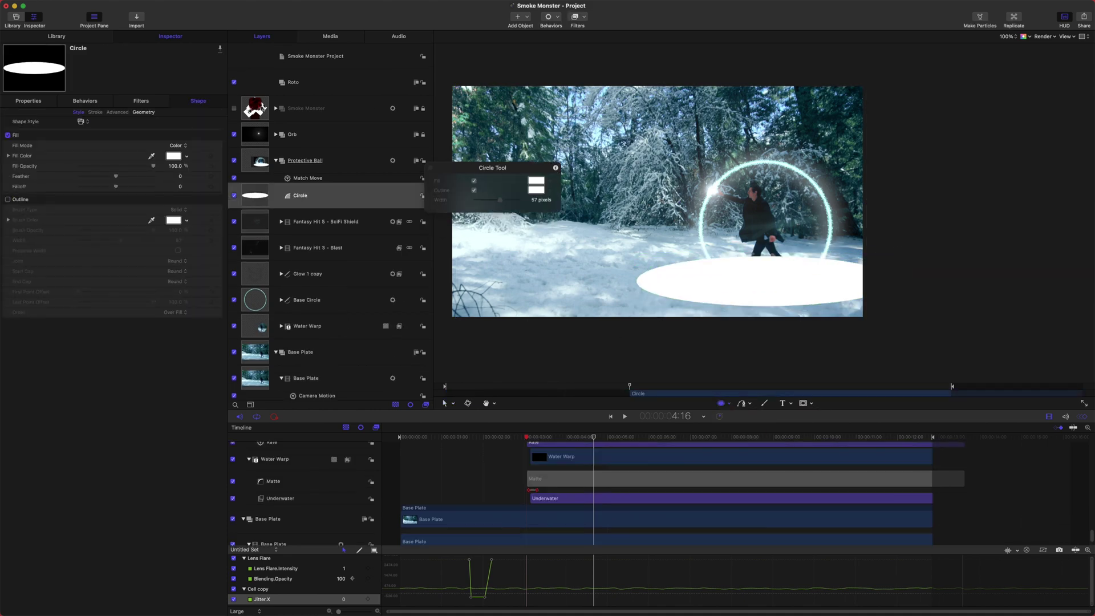
left_click(577, 17)
left_click(709, 76)
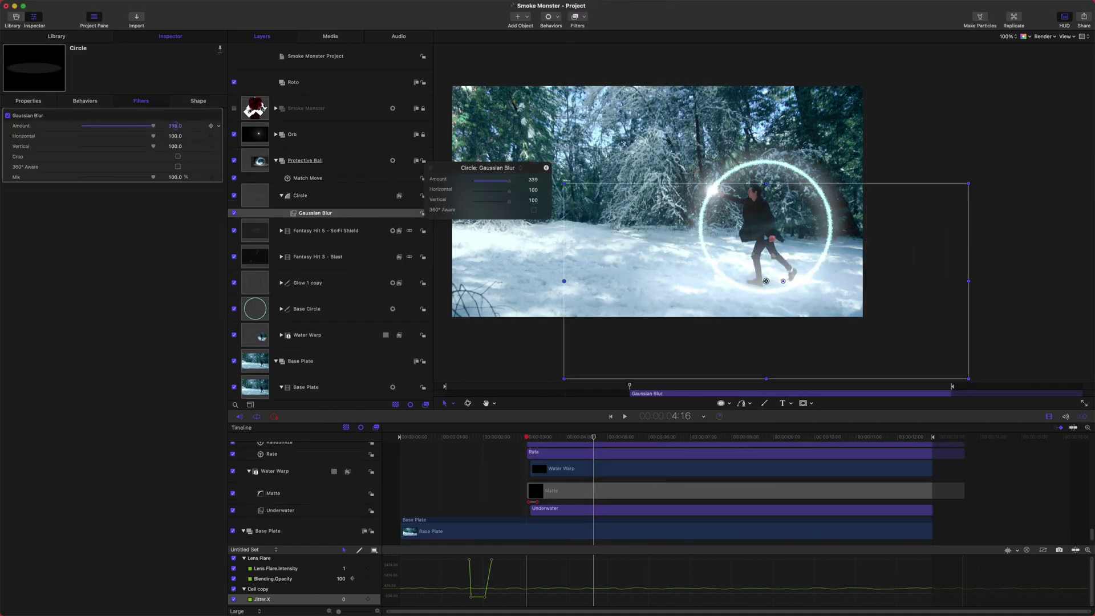
left_click_drag(635, 440, 542, 438)
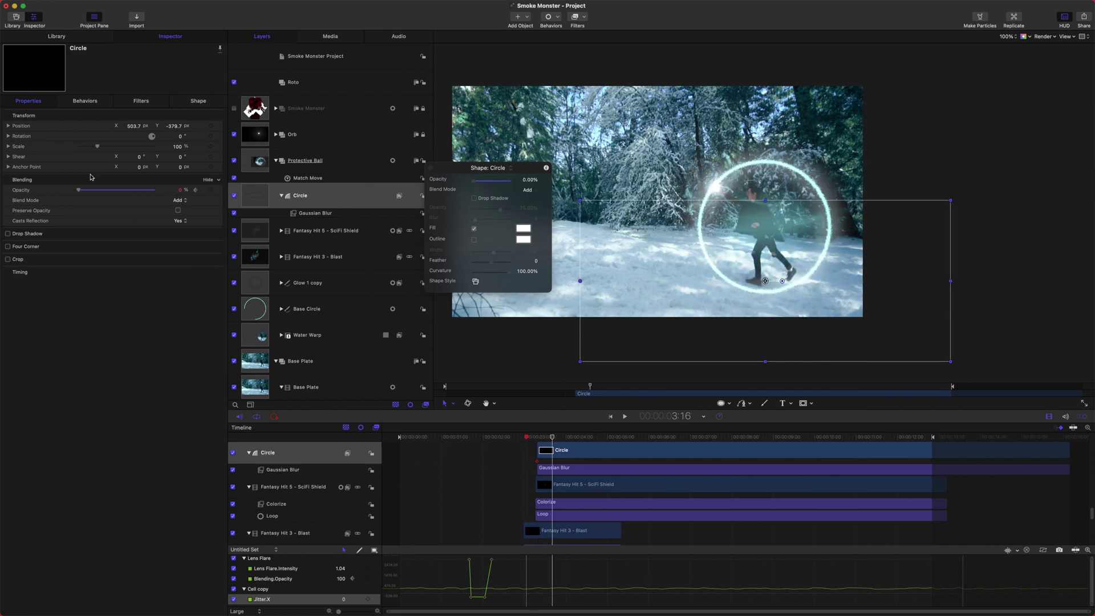
left_click(531, 437)
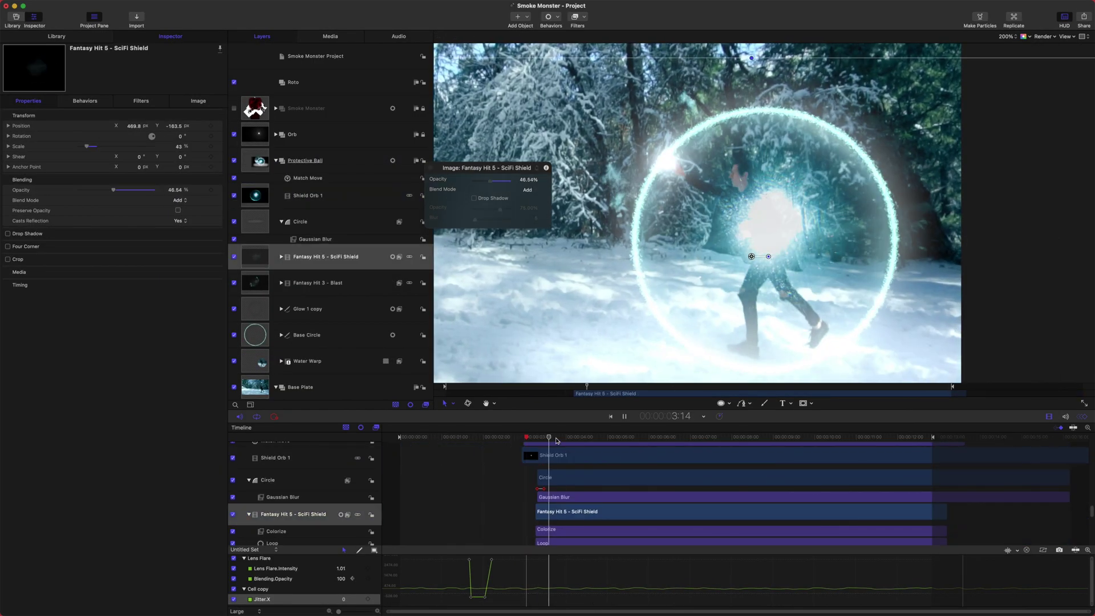
Step: Add Randomize and Loop behaviors to Shield Orb 1, then delete Randomize so only Loop remains
left_click(691, 439)
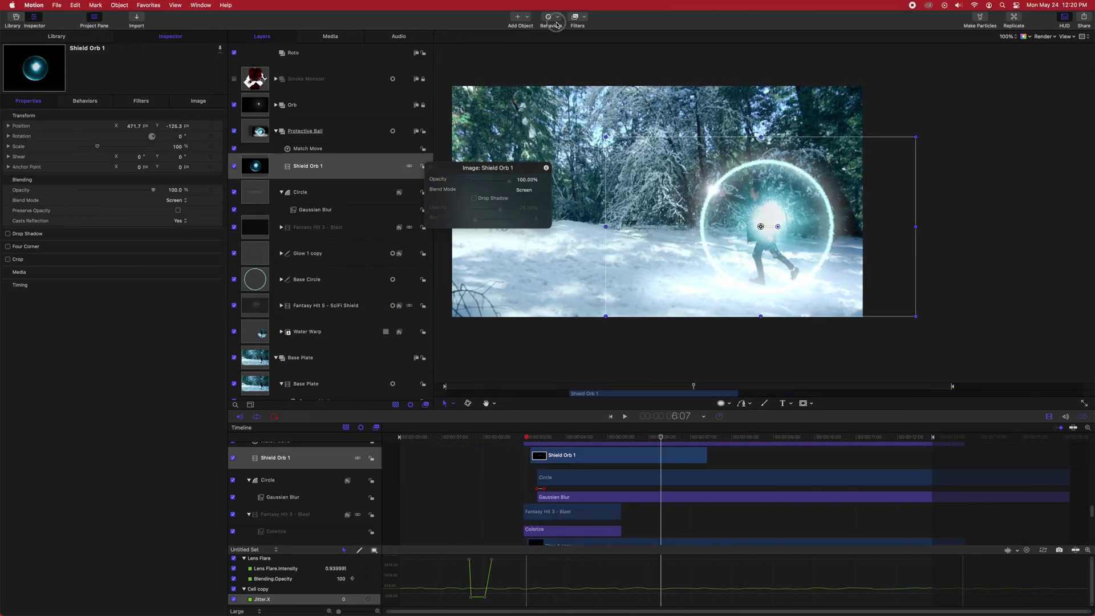
left_click(684, 447)
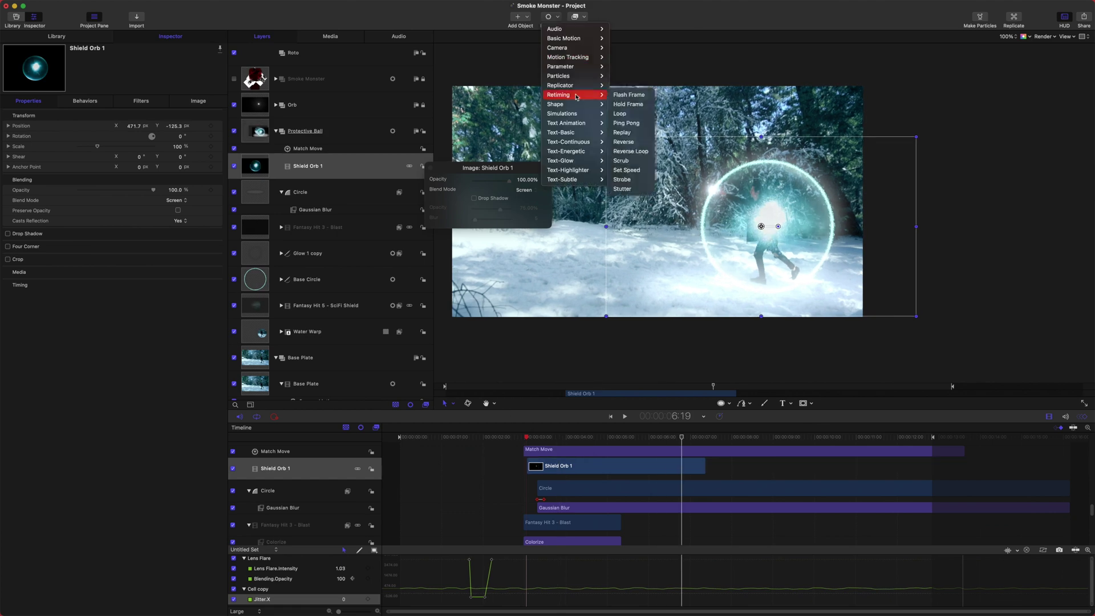
left_click(642, 215)
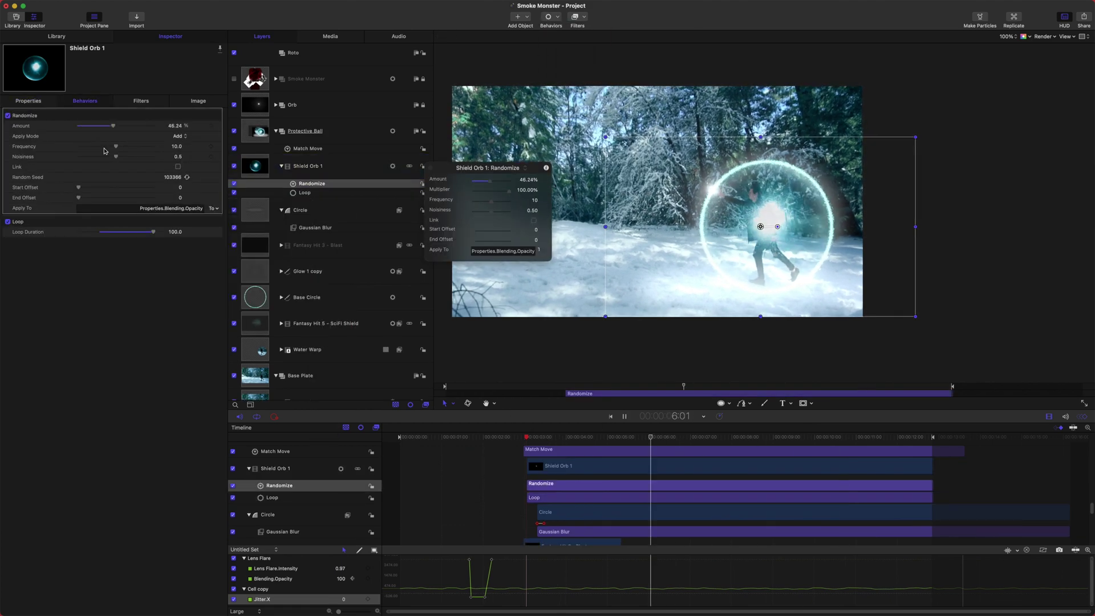
key("Delete")
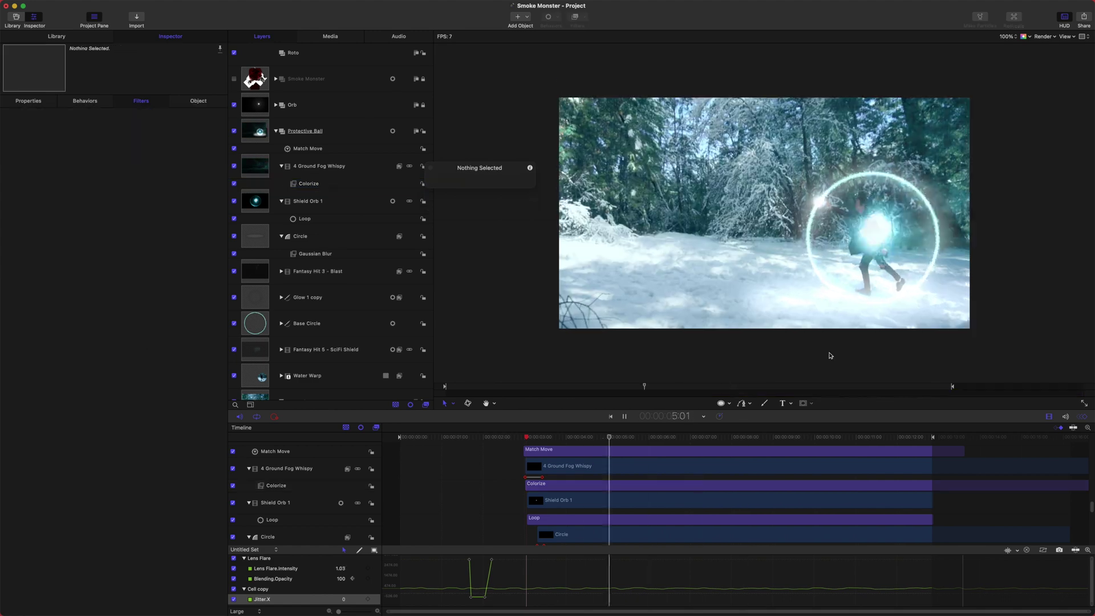
left_click(651, 434)
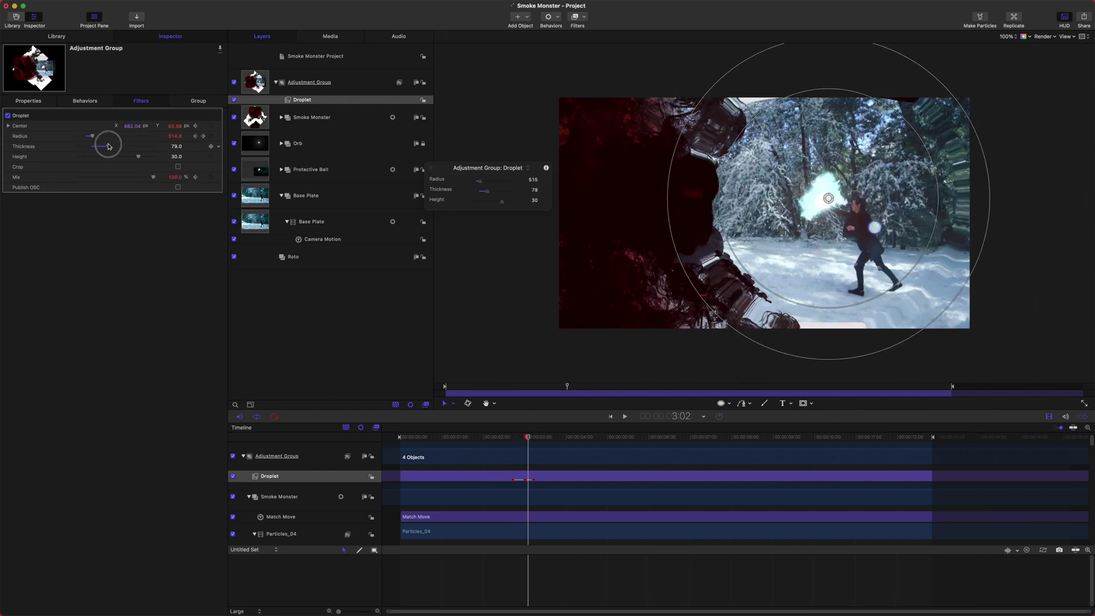
Step: Select the Adjustment Group that carries the Droplet filter
left_click(537, 457)
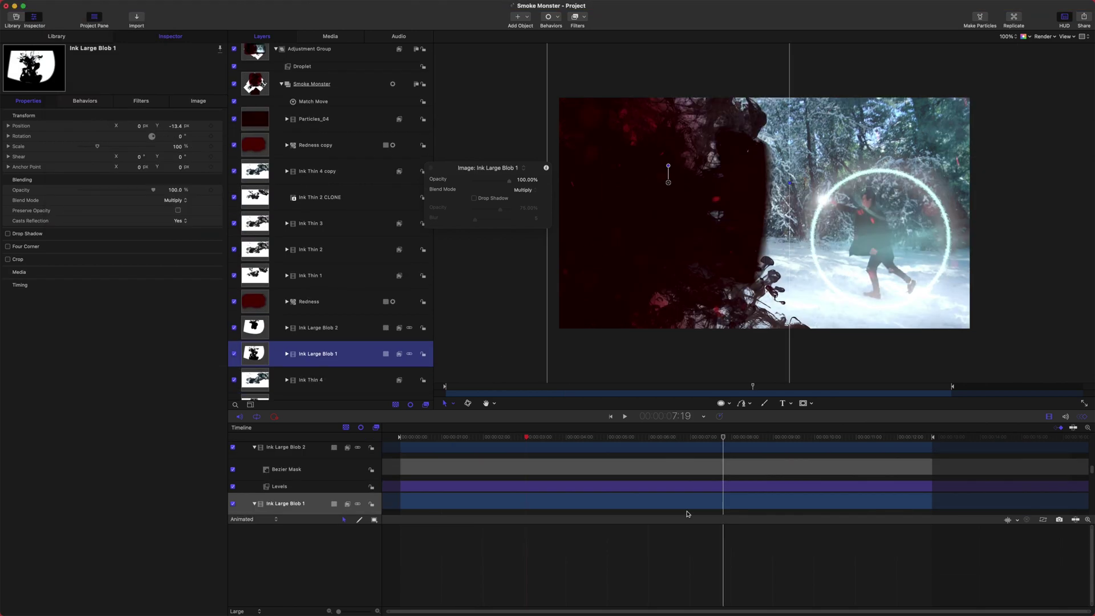
Step: Add a Bulge filter and a Reverse behavior to Ink Large Blob 1, previewing at quarter resolution
left_click(578, 17)
left_click(707, 216)
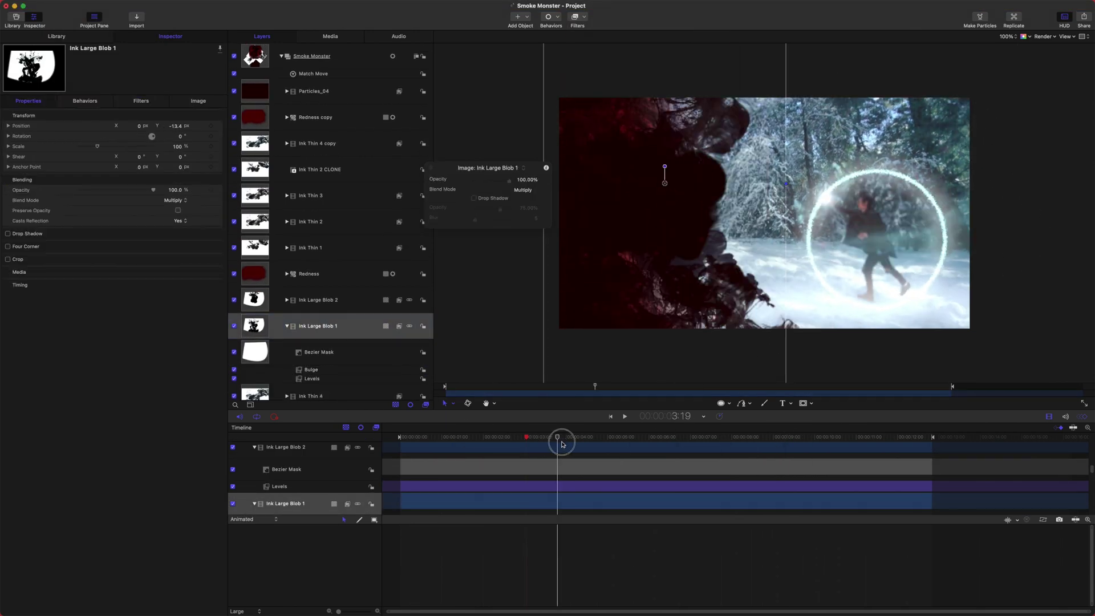
left_click(77, 139)
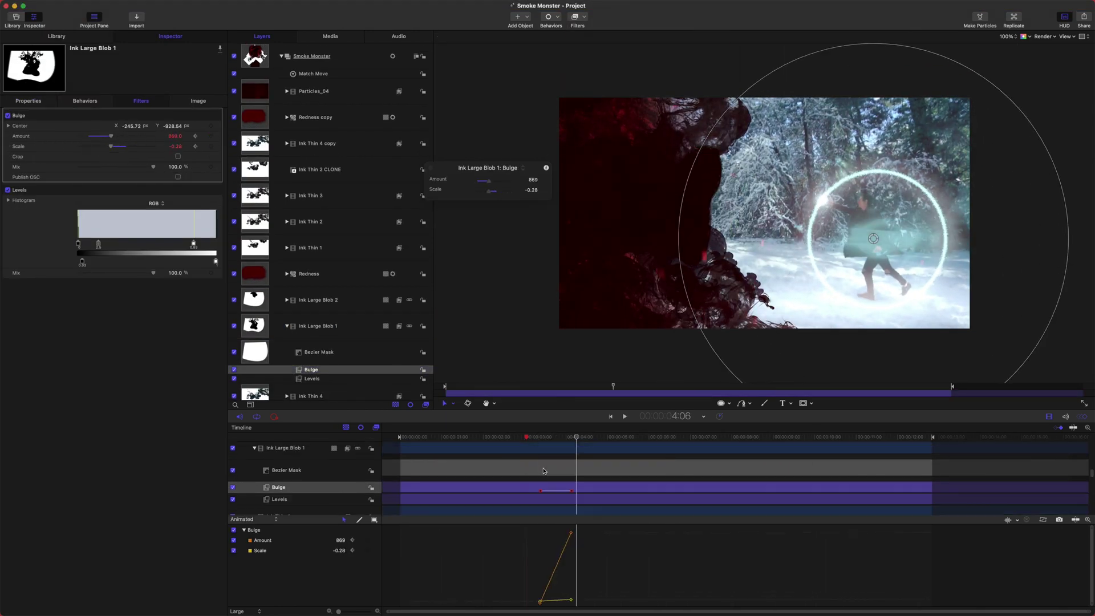
left_click(317, 325)
left_click(551, 17)
left_click(628, 118)
key("space")
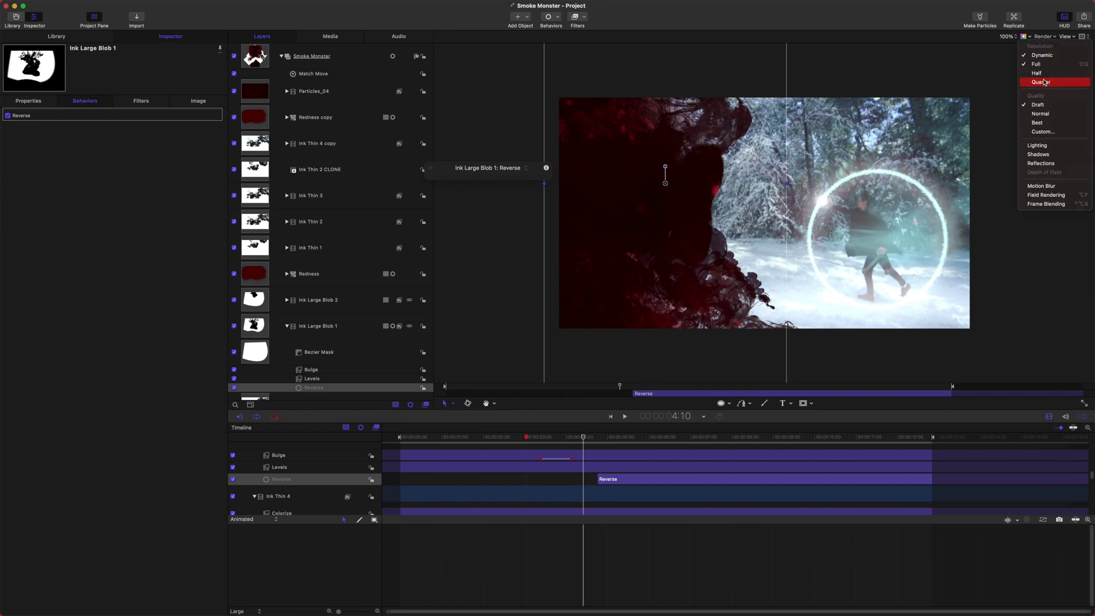
left_click(1044, 81)
scroll(594, 473, "up", 2)
Step: Delete the Reverse behavior from Ink Large Blob 1 and retime Ink Thin 4 with Set Speed
left_click(452, 447)
left_click(593, 440)
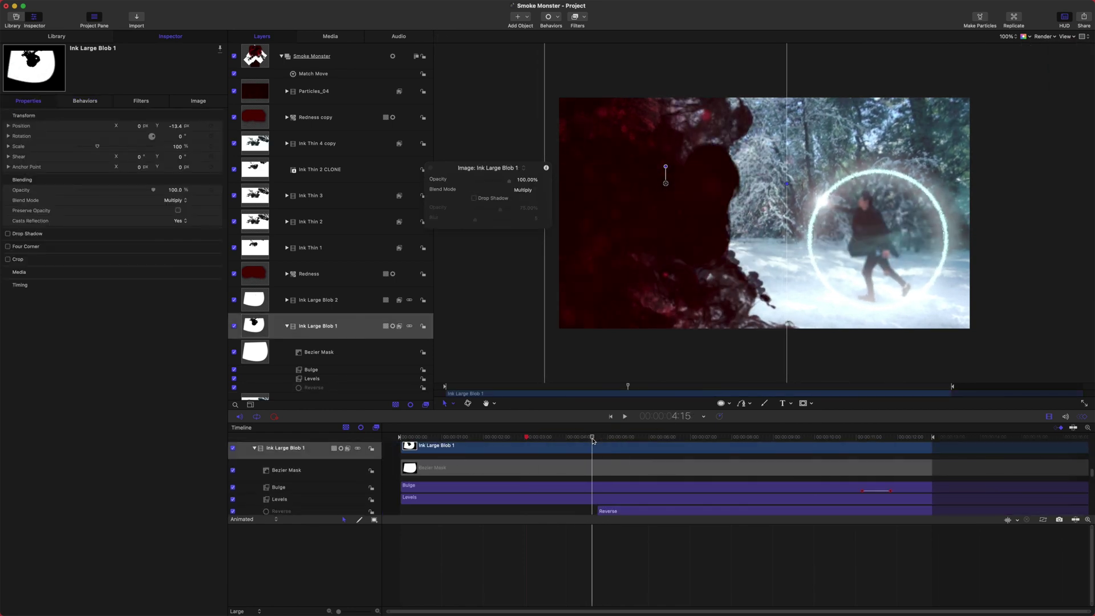
left_click(628, 511)
key("Delete")
left_click(311, 397)
left_click(551, 17)
left_click(627, 128)
left_click(613, 437)
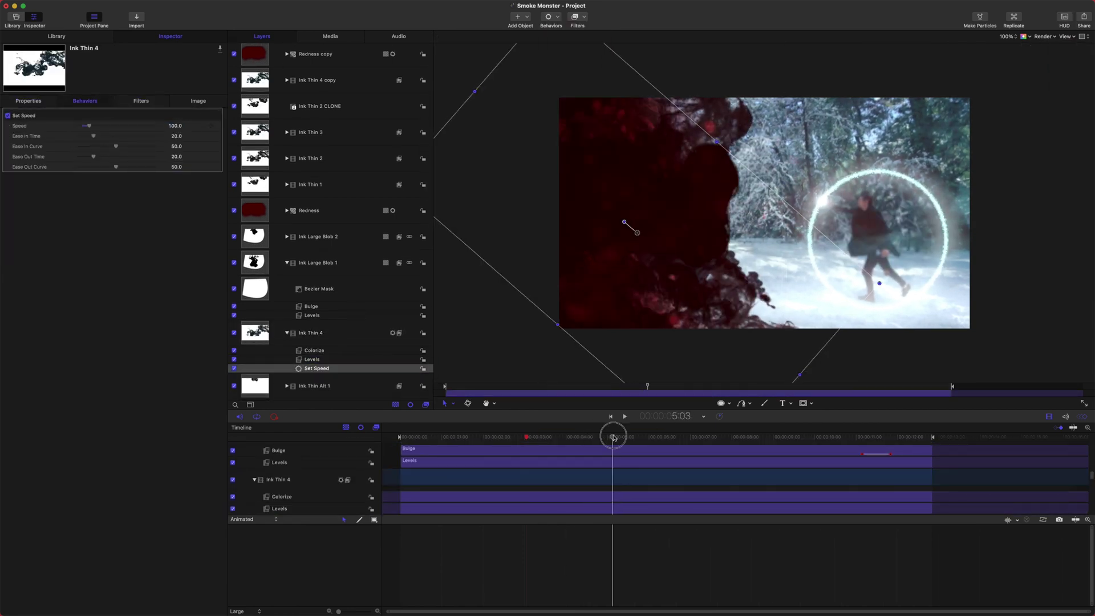
left_click_drag(614, 437, 542, 438)
Step: Lower the Levels White In on Ink Large Blob 1 and play back the animated change
left_click(551, 17)
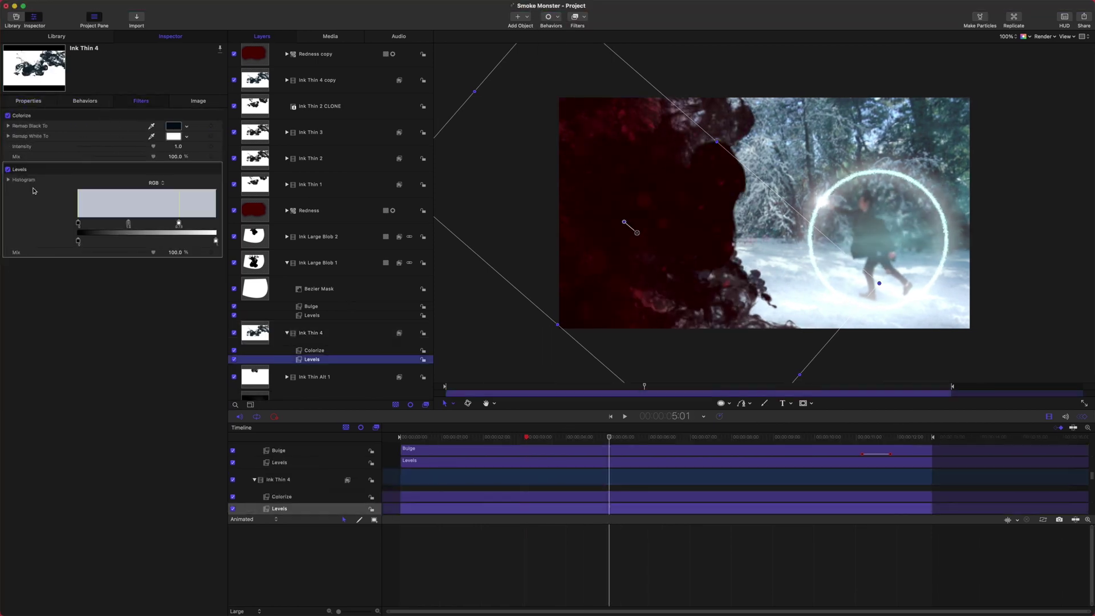
left_click(311, 262)
left_click(312, 315)
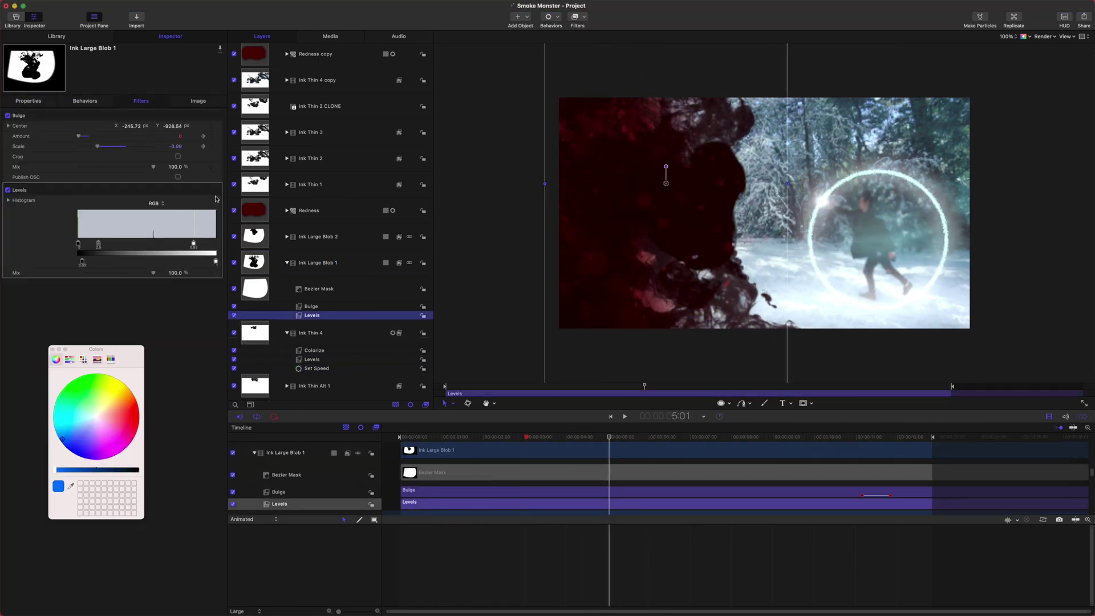
left_click_drag(194, 244, 78, 245)
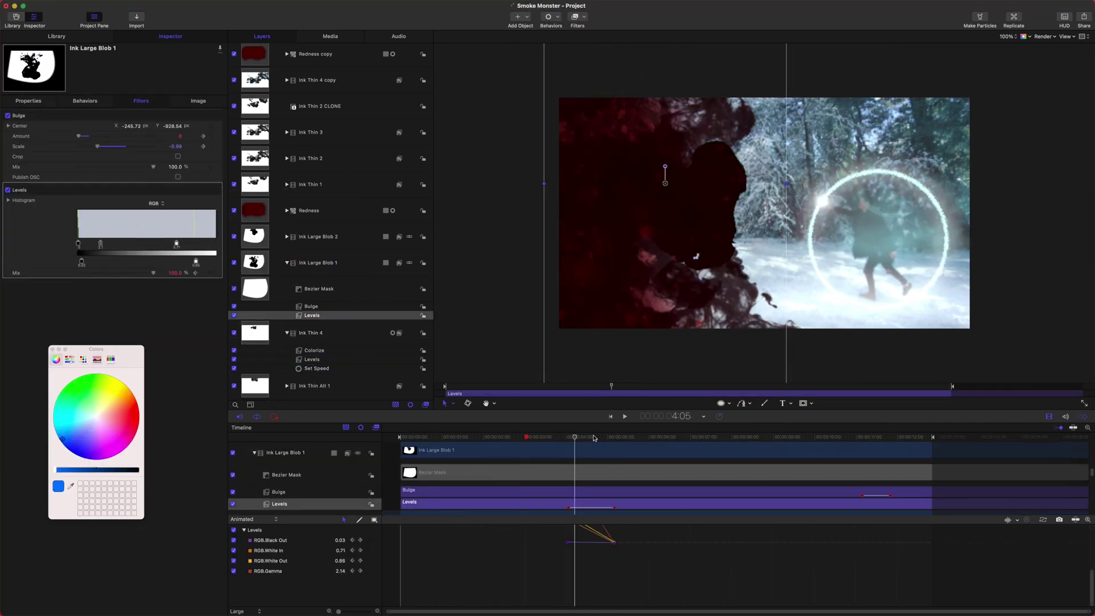
key("space")
key("F1")
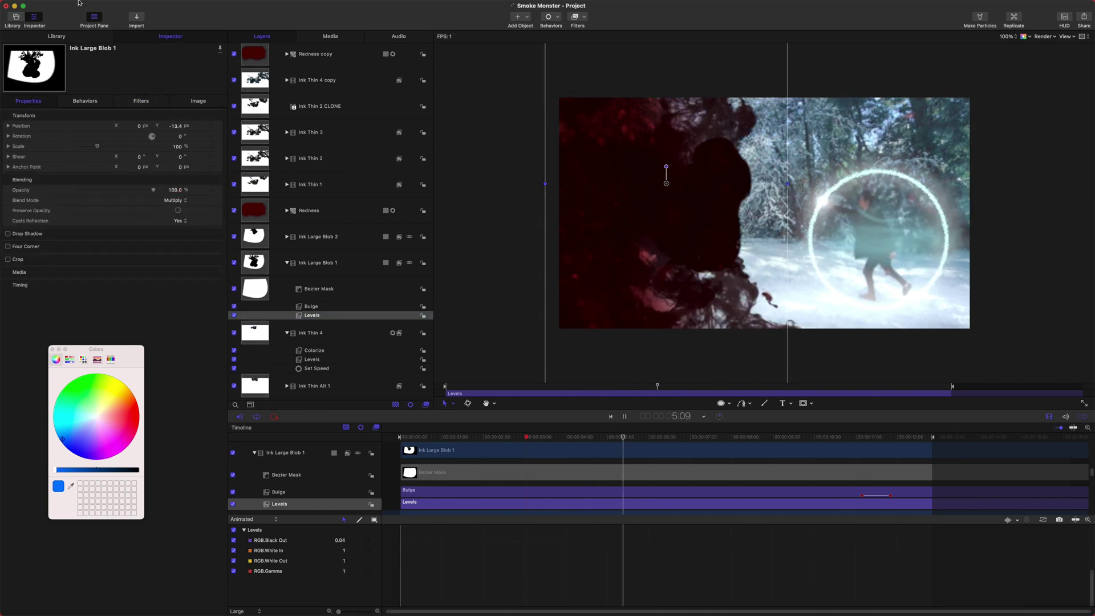
key("space")
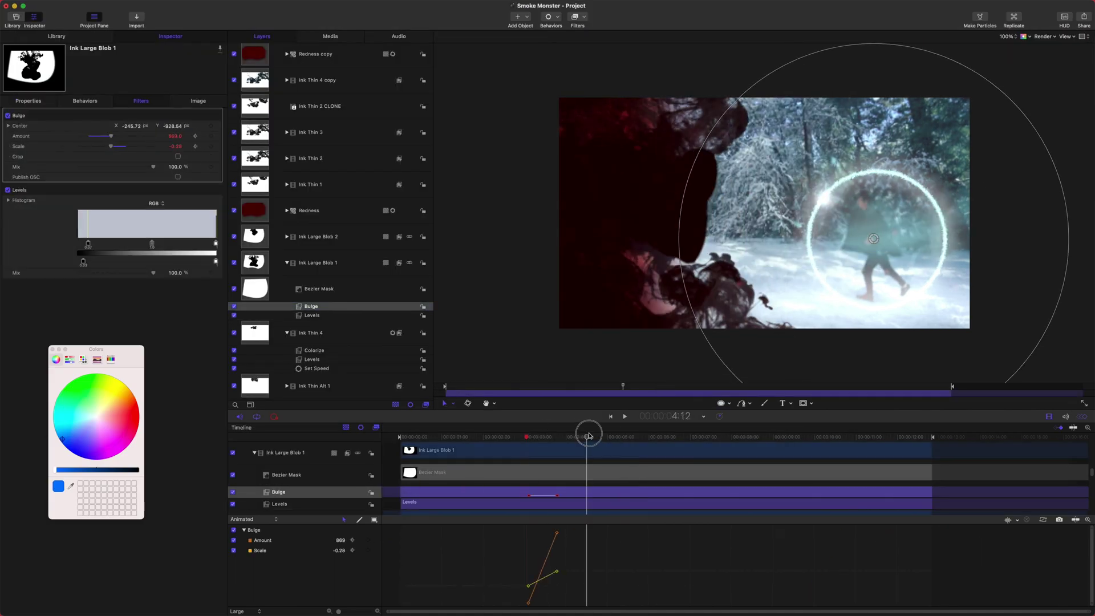
Step: Scrub through the exported Smoke Monster - Export.mov to review it
left_click_drag(587, 436, 801, 442)
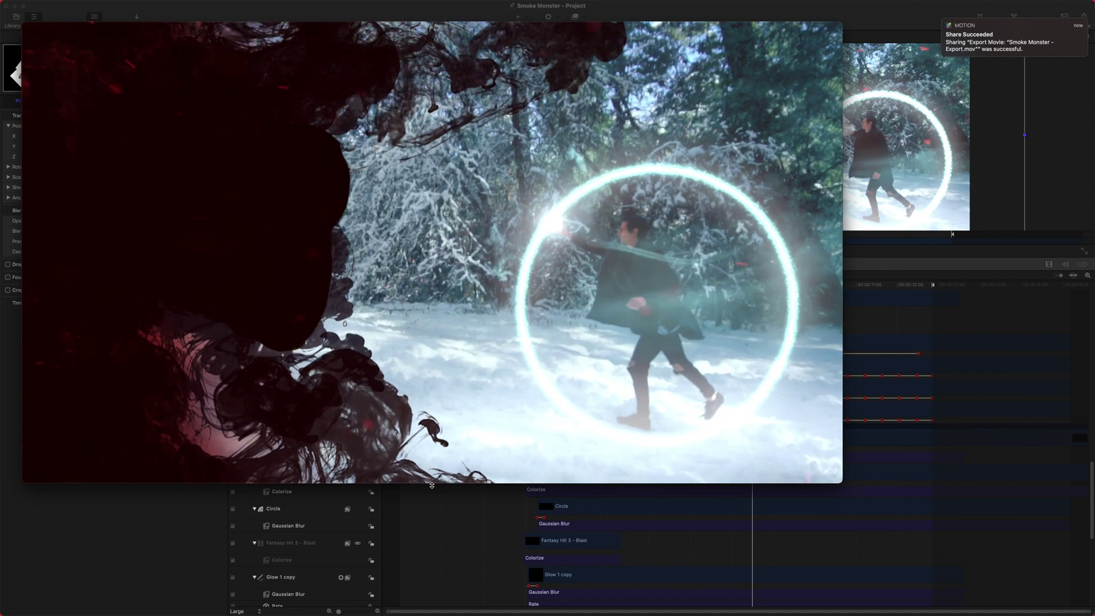
mouse_move(435, 427)
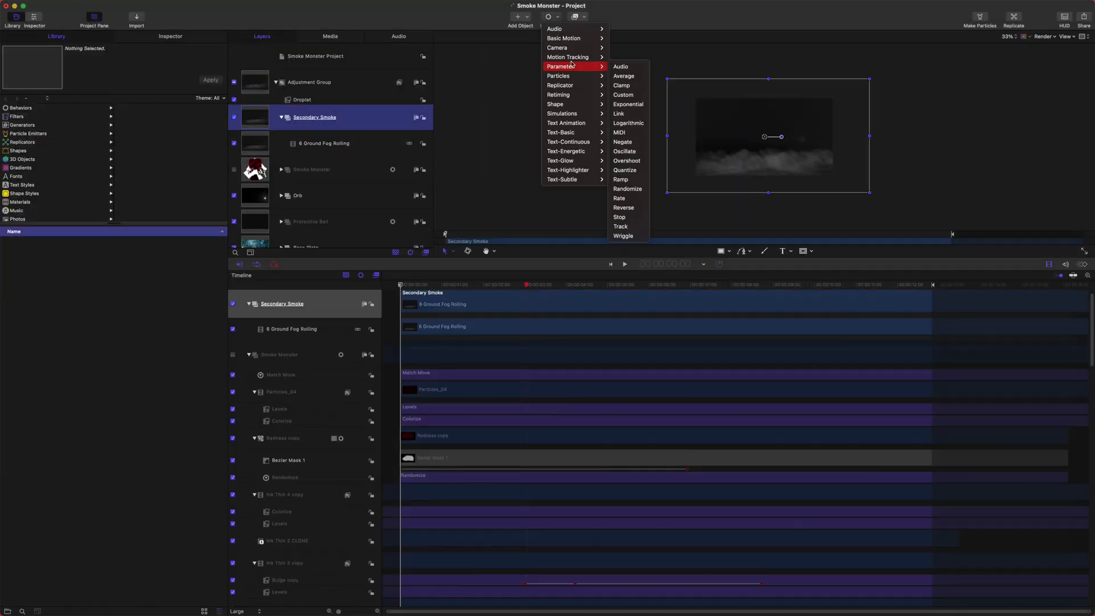
Step: Add Match Move to Secondary Smoke, tracking the Base Plate and including scale
left_click(628, 74)
scroll(311, 172, "down", 2)
left_click(311, 231)
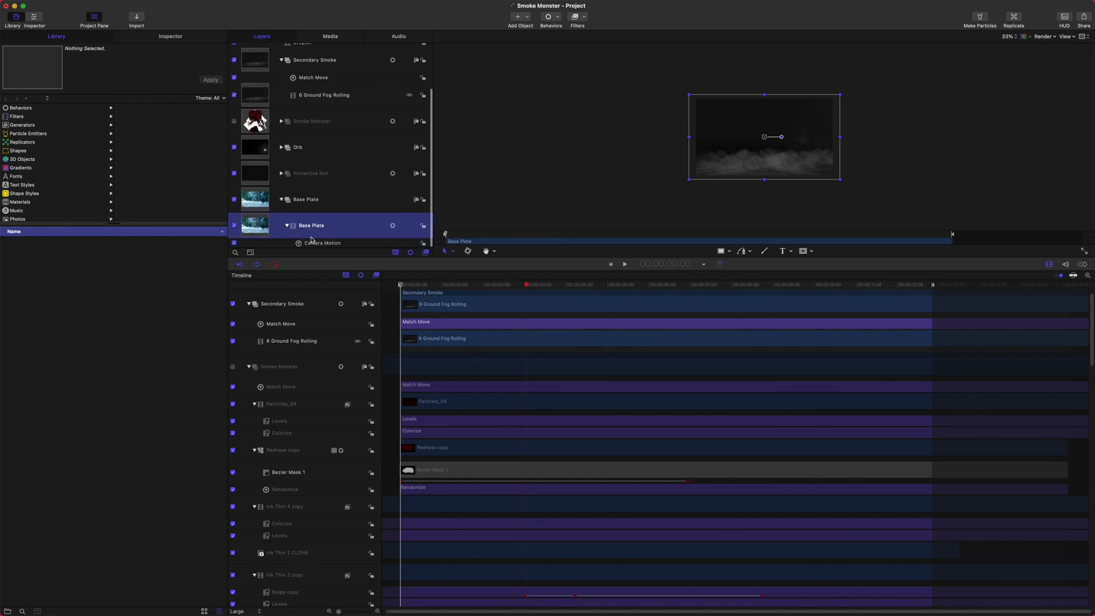
scroll(311, 172, "up", 2)
left_click(193, 37)
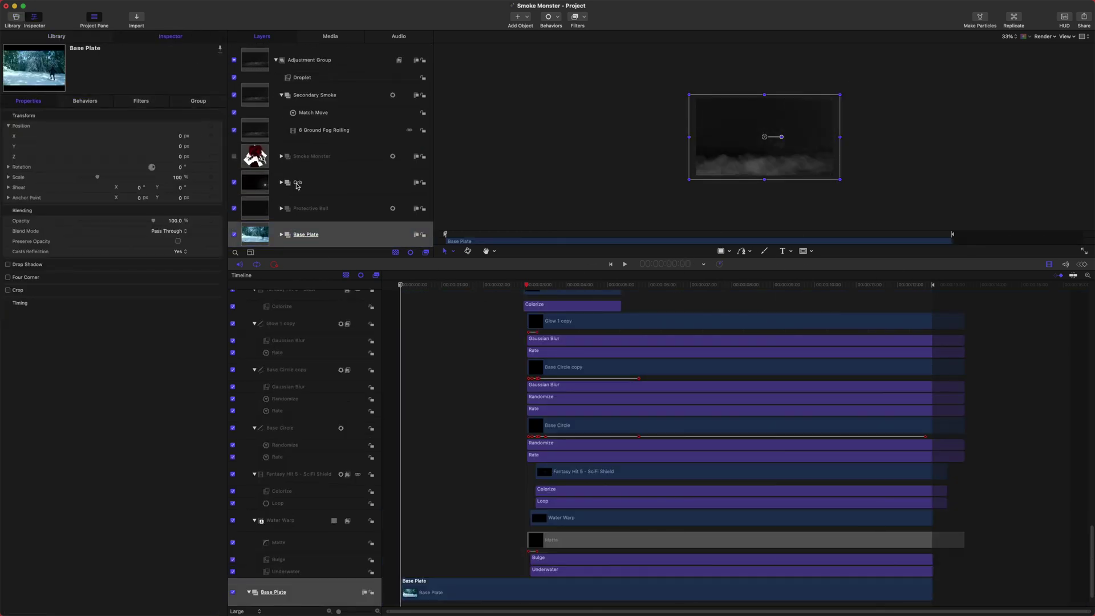
left_click(122, 180)
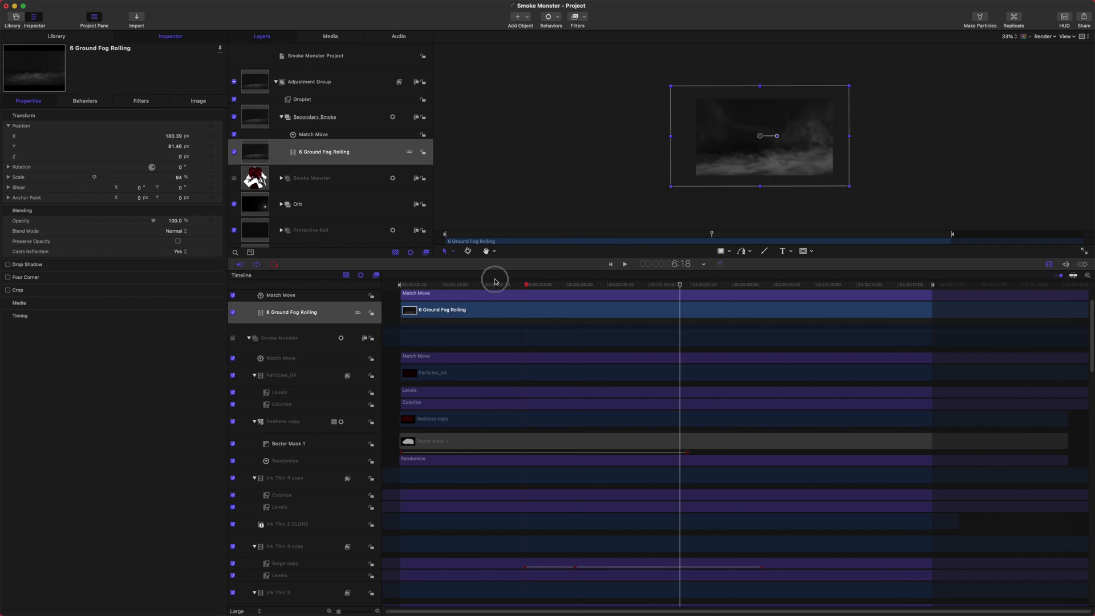
key("Home")
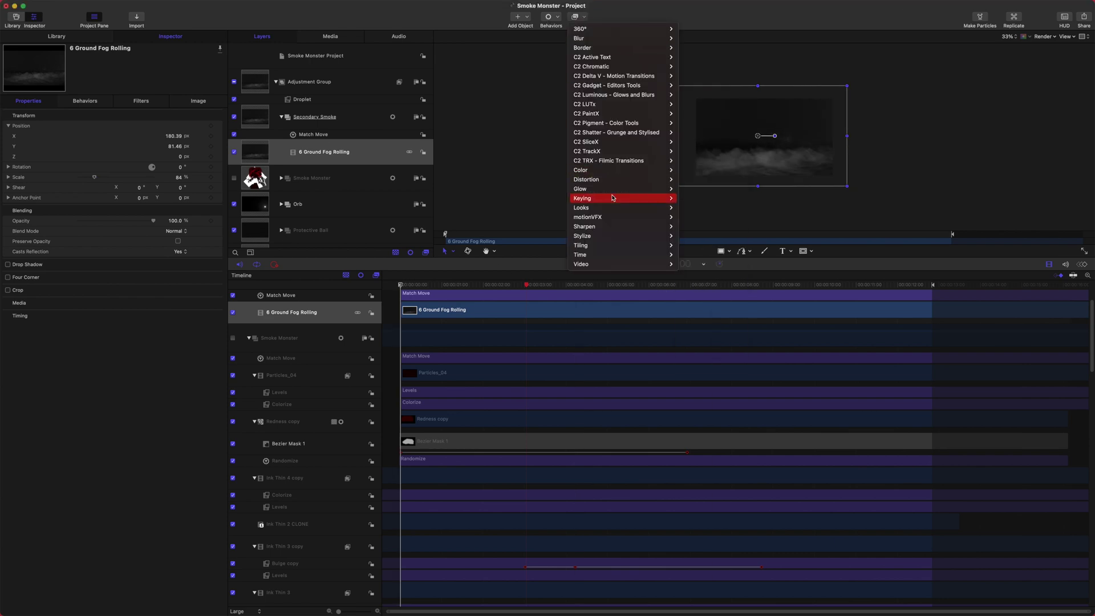
Step: Add a Levels filter to 6 Ground Fog Rolling and check the fog at later frames
left_click(263, 152)
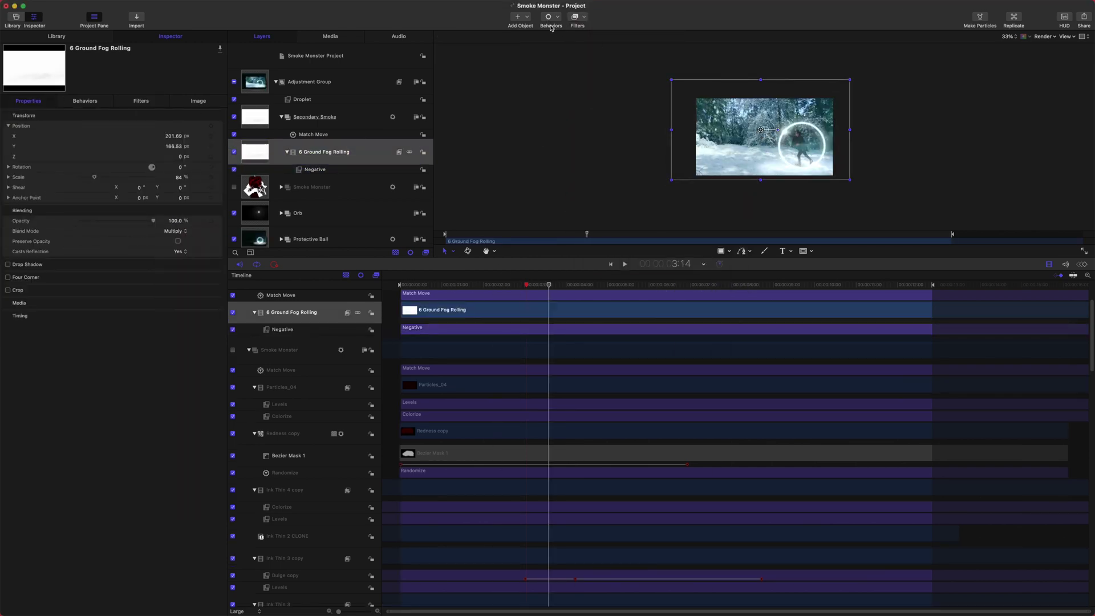
left_click(576, 17)
mouse_move(638, 170)
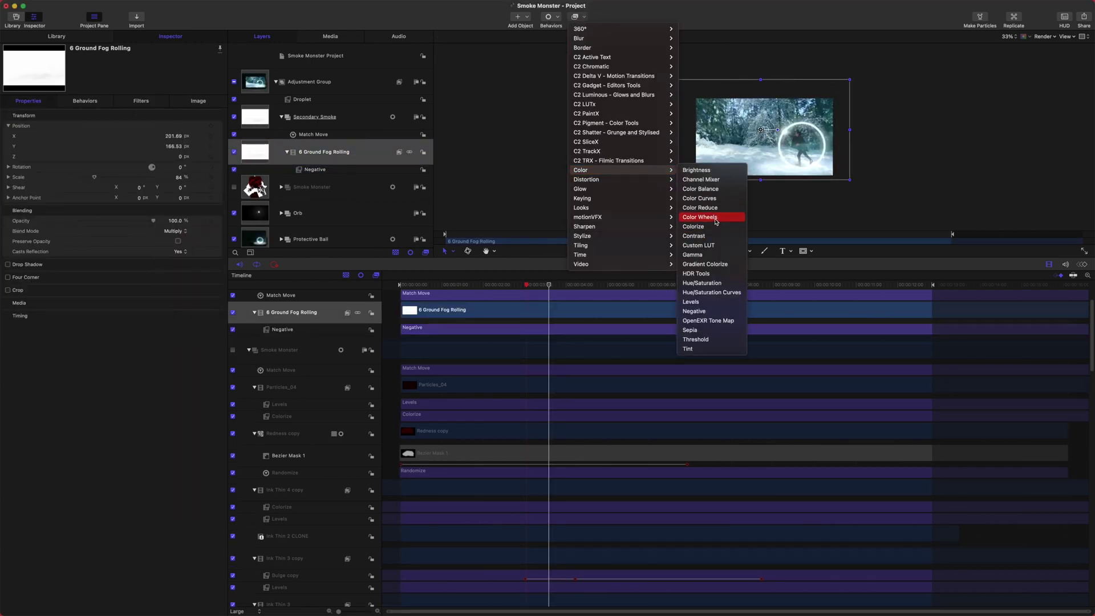
left_click(691, 302)
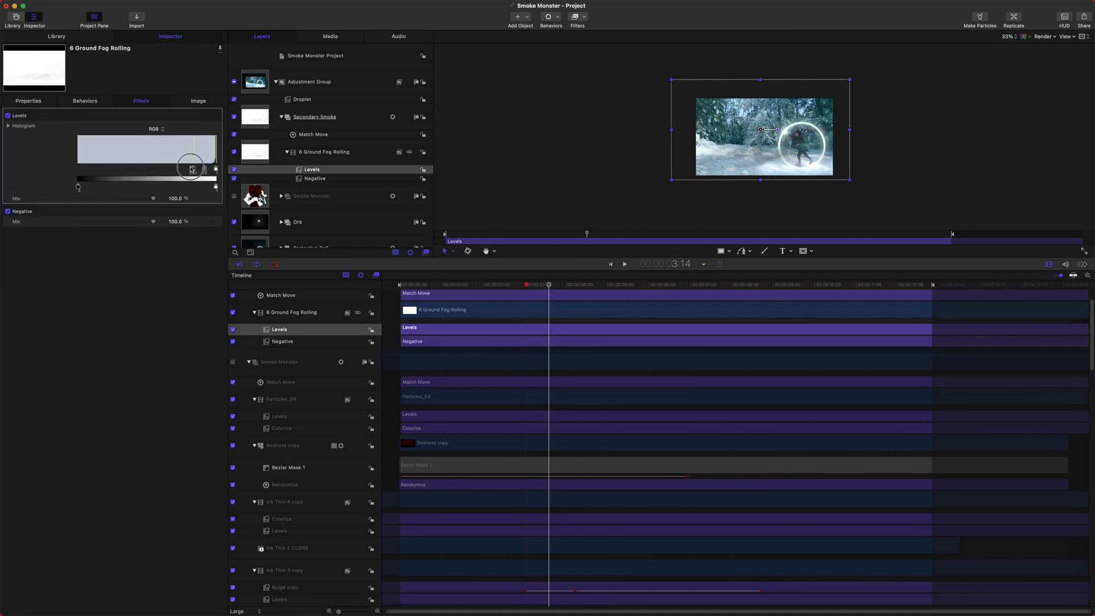
left_click_drag(549, 284, 402, 285)
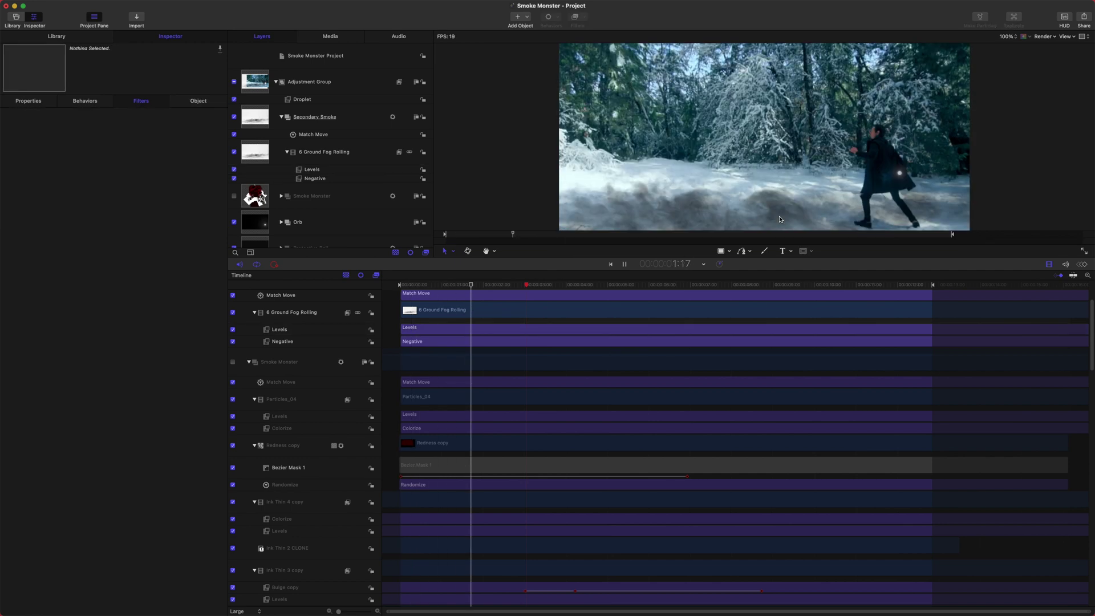
left_click_drag(545, 285, 543, 288)
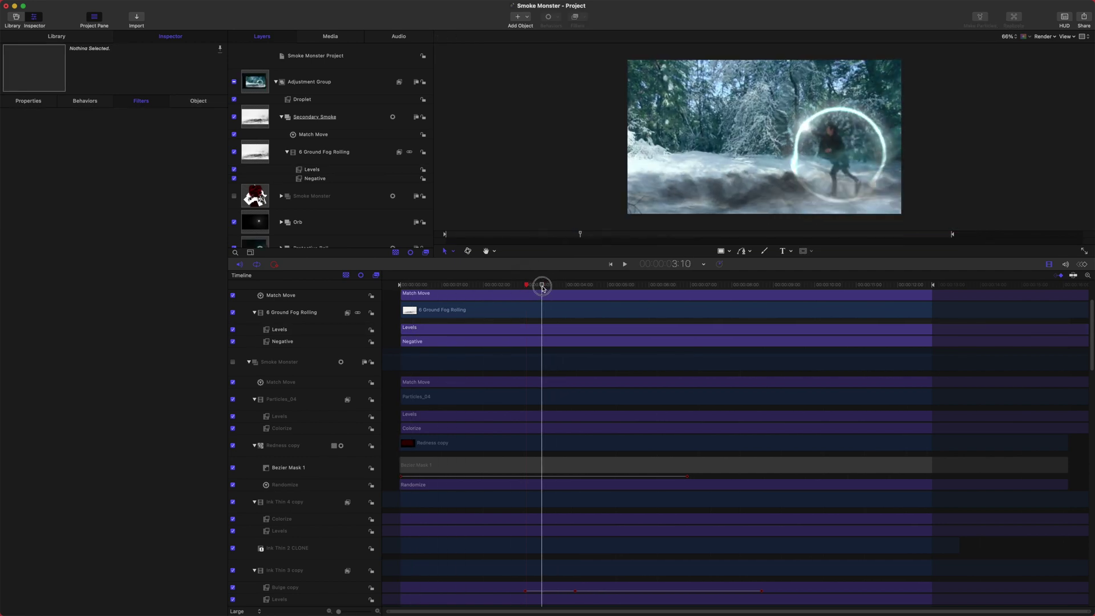
Step: Add a Bulge filter to 6 Ground Fog Rolling and review the fog around frame 3:02
left_click(314, 116)
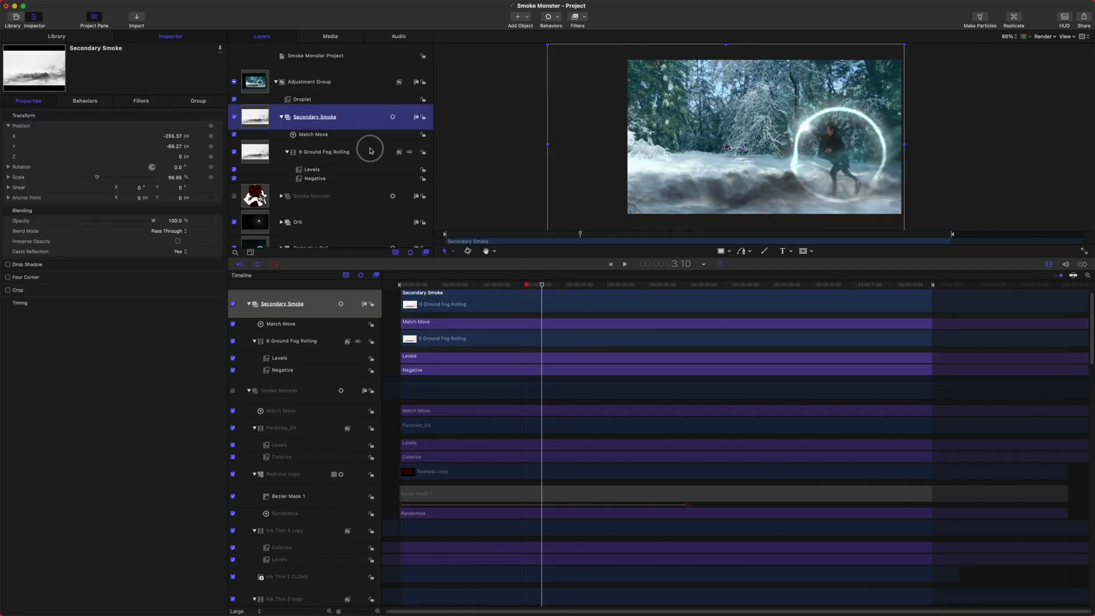
left_click(324, 152)
left_click(578, 17)
left_click(693, 196)
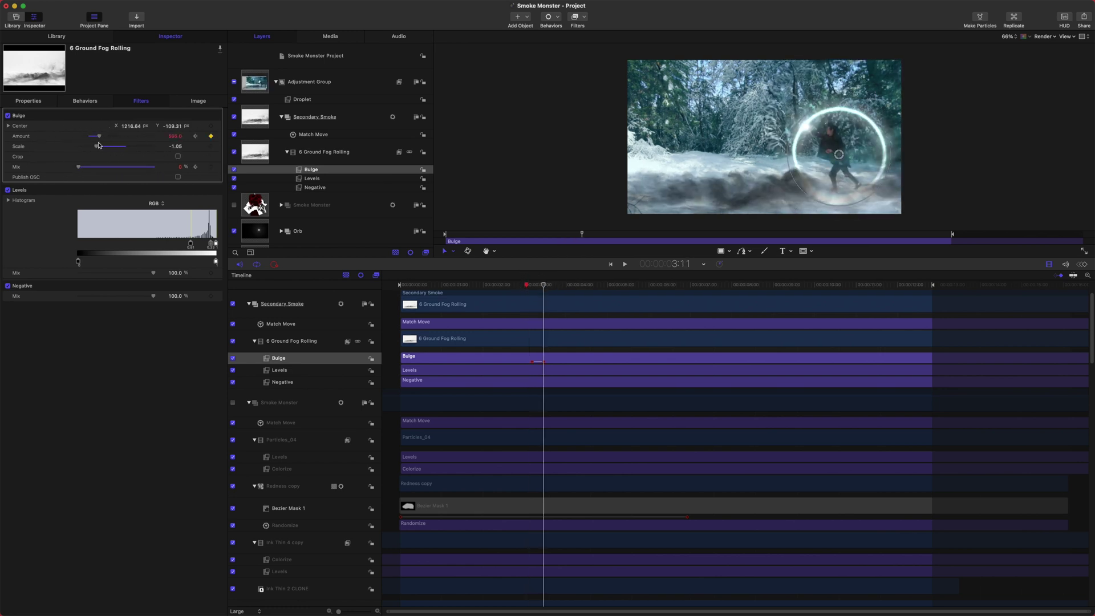
left_click_drag(538, 286, 636, 229)
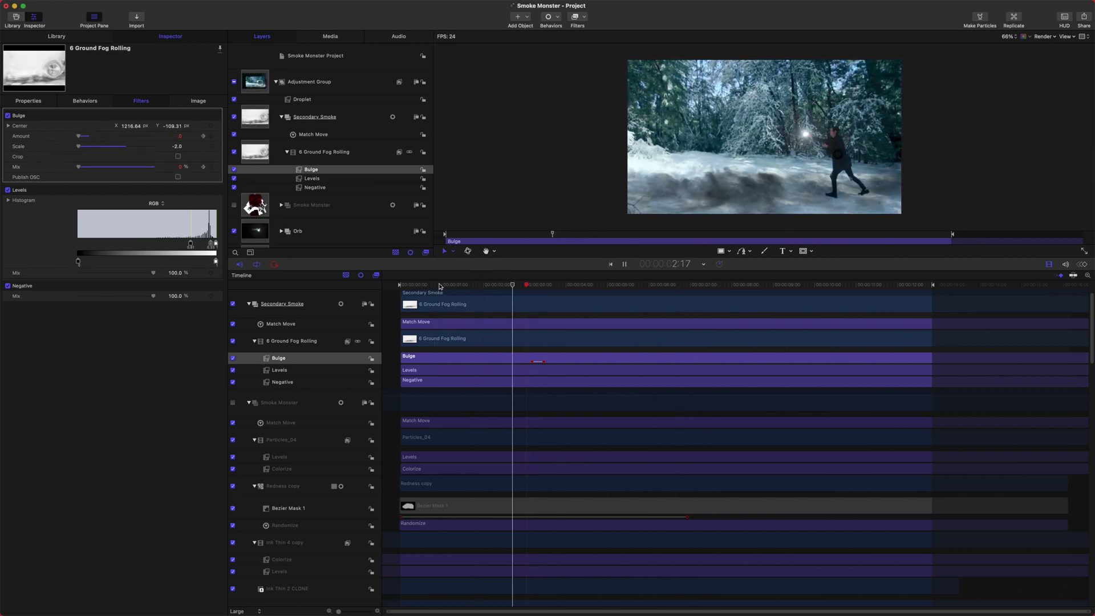
left_click(234, 205)
key("space")
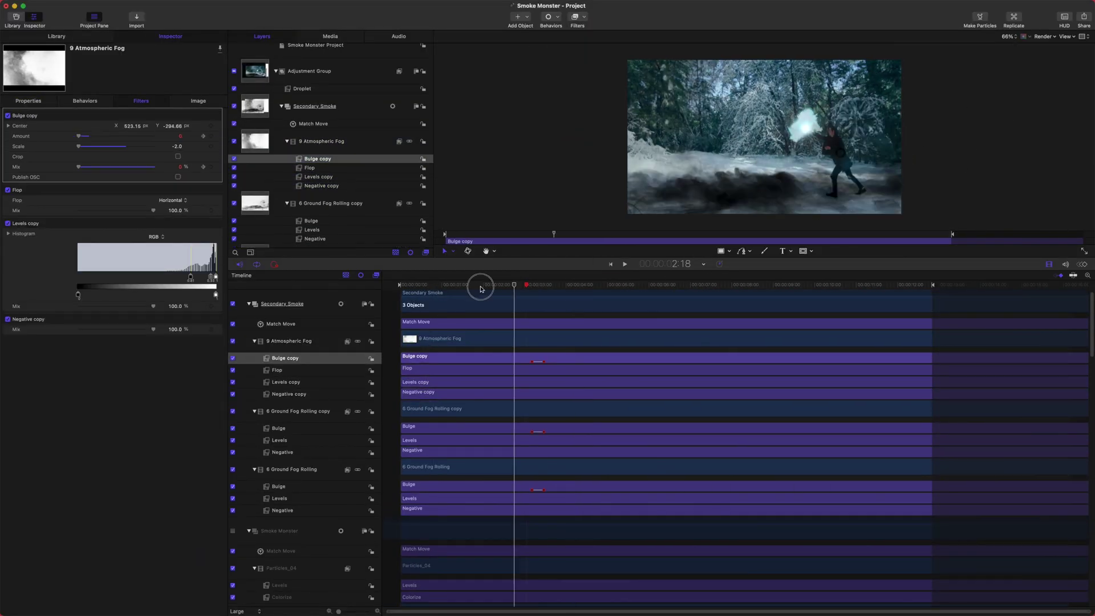
left_click_drag(513, 285, 478, 285)
scroll(282, 218, "down", 5)
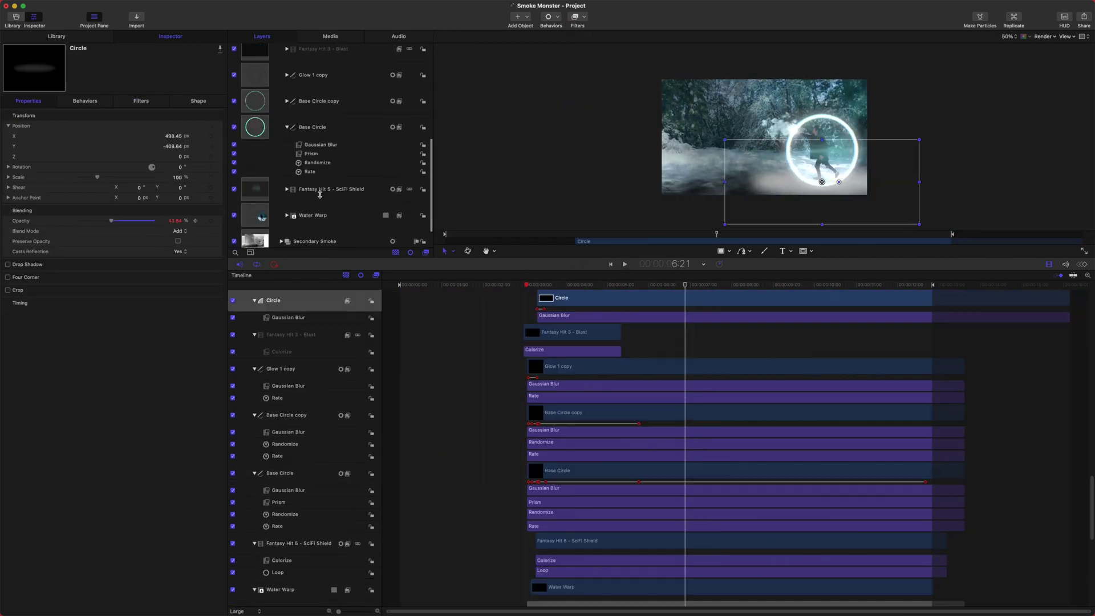
left_click(289, 188)
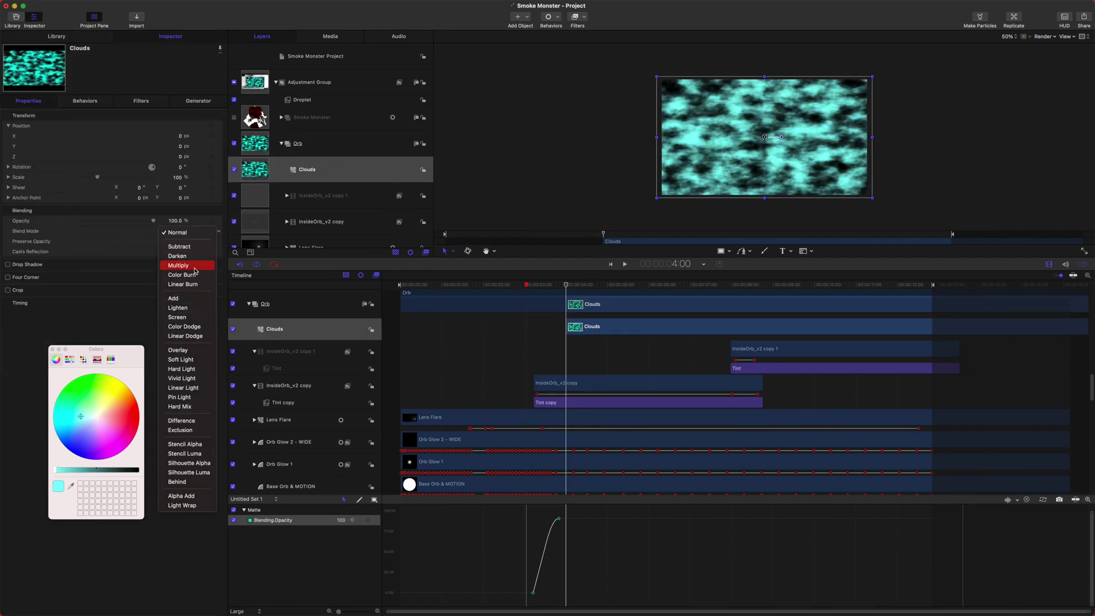
Step: Screen-blend and enlarge the Clouds, keyframe Bezier Mask 2's shape, and add a Rate behavior
left_click(183, 264)
left_click_drag(657, 198, 617, 222)
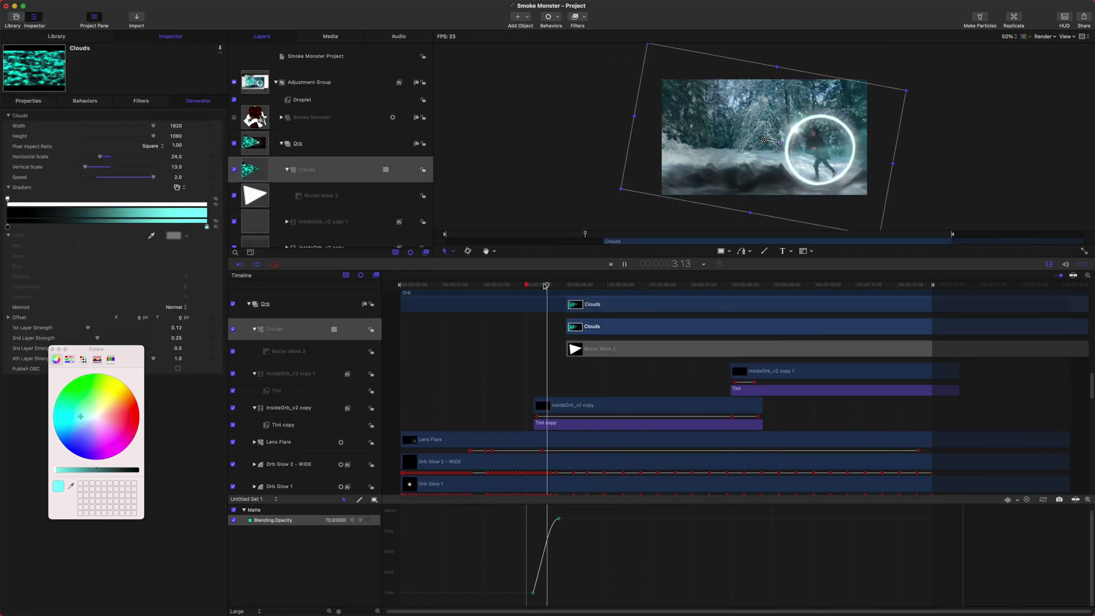
left_click(211, 211)
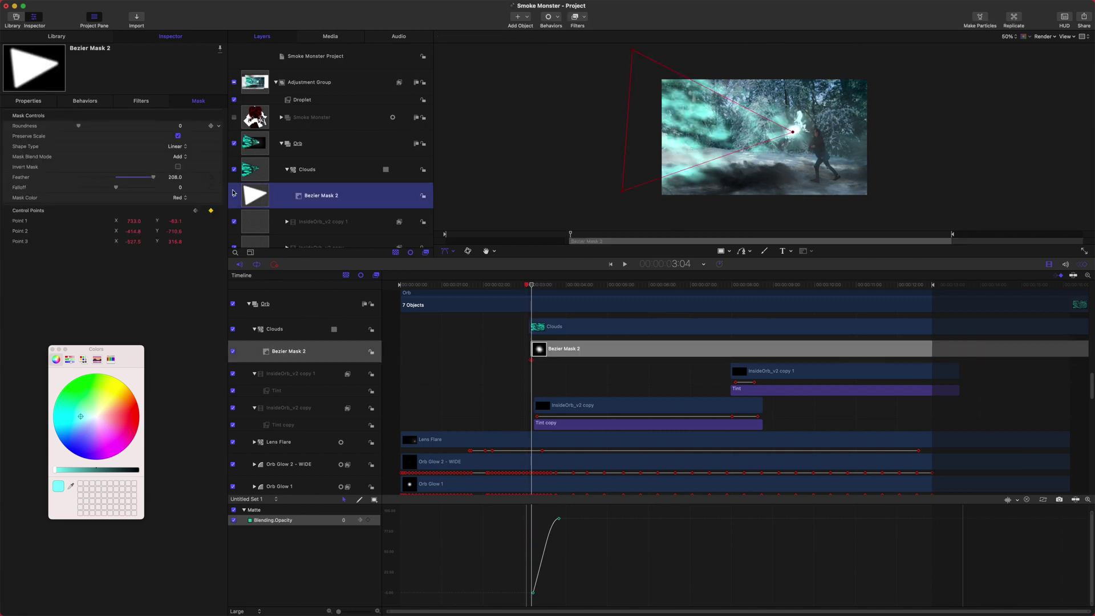
left_click(341, 150)
left_click(336, 195)
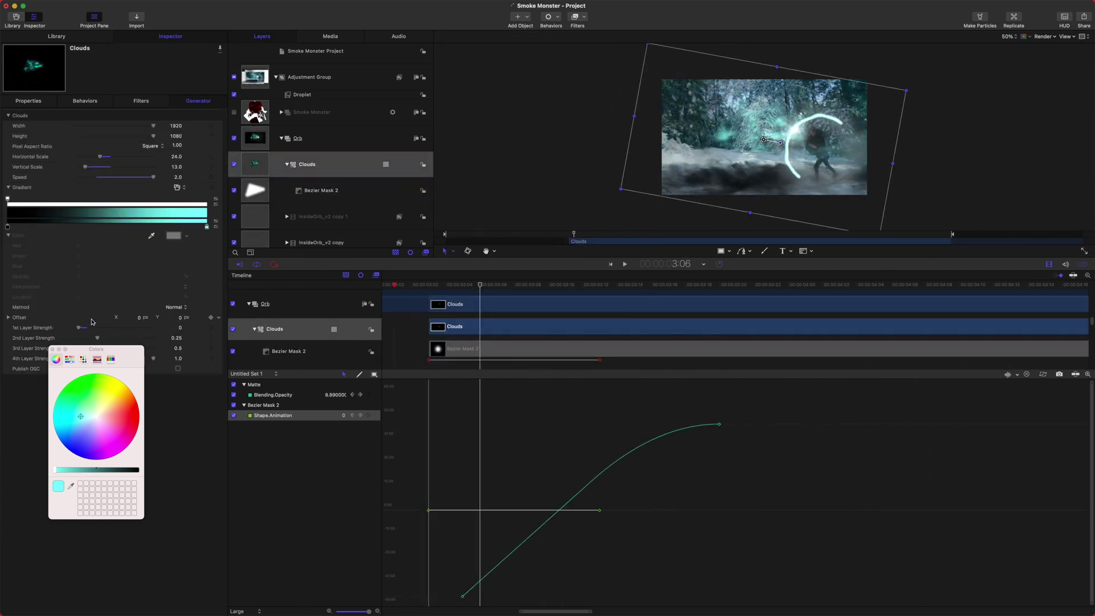
right_click(226, 318)
left_click(330, 543)
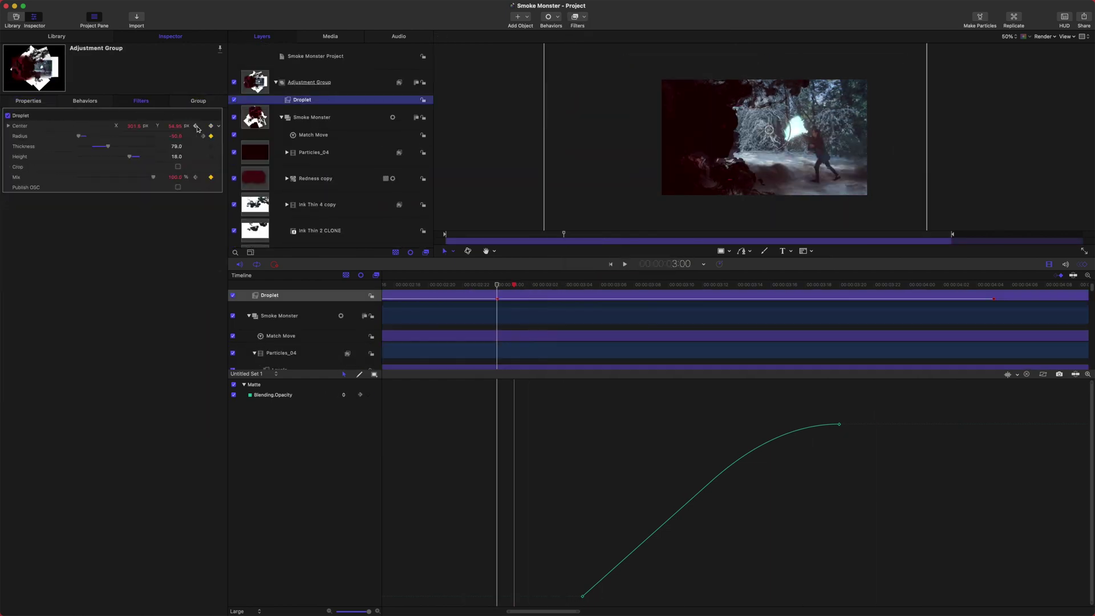
Step: Play the shot to preview the Droplet shockwave growing around the orb
key("space")
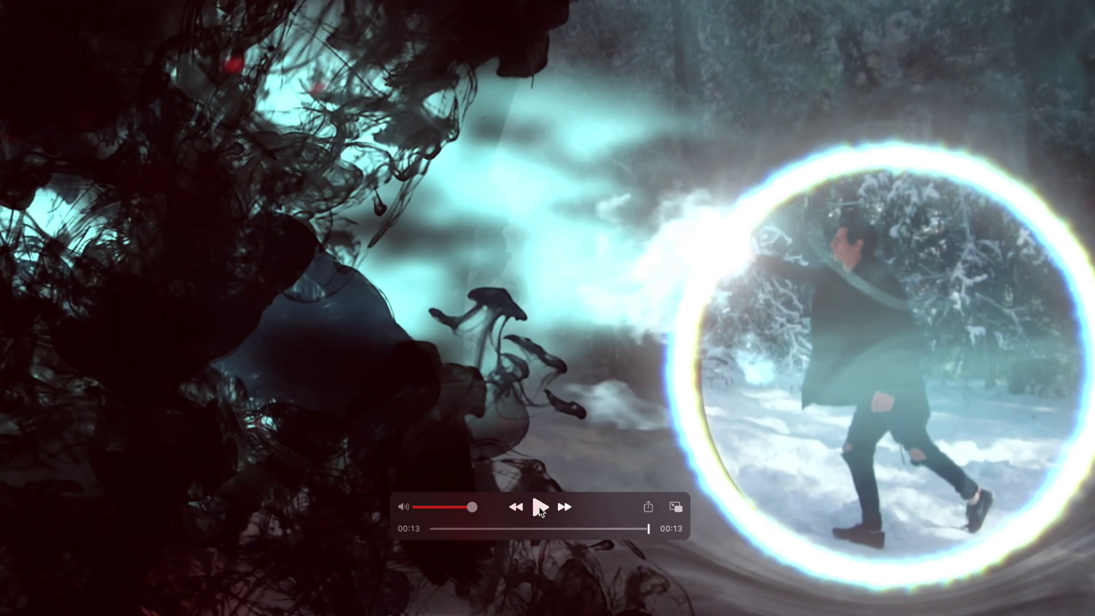
Step: Scrub the QuickTime movie back a few seconds to replay its final stretch
left_click_drag(554, 528, 577, 528)
left_click(565, 528)
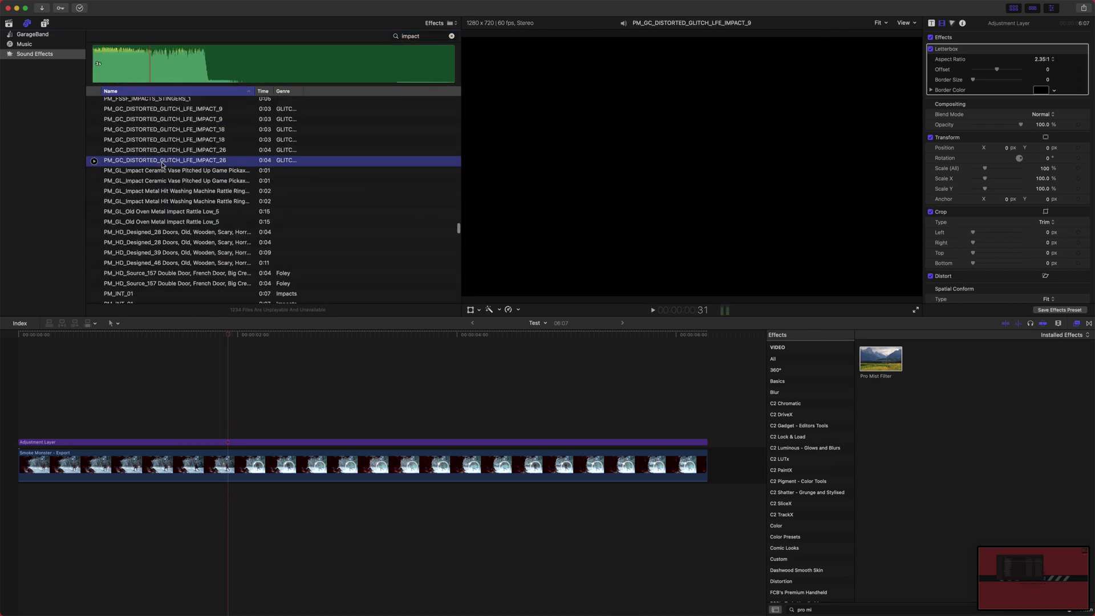
Step: Pick the PM_SA_WARPED_11 impact sound and place it beneath the Smoke Monster - Export clip
left_click(1039, 2)
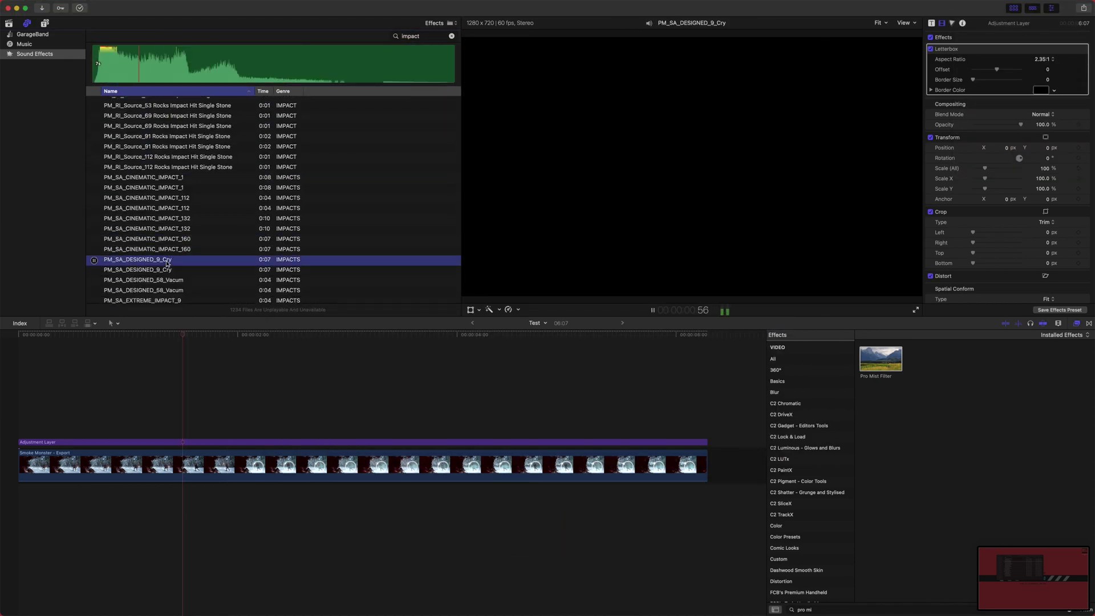
left_click_drag(166, 248, 165, 409)
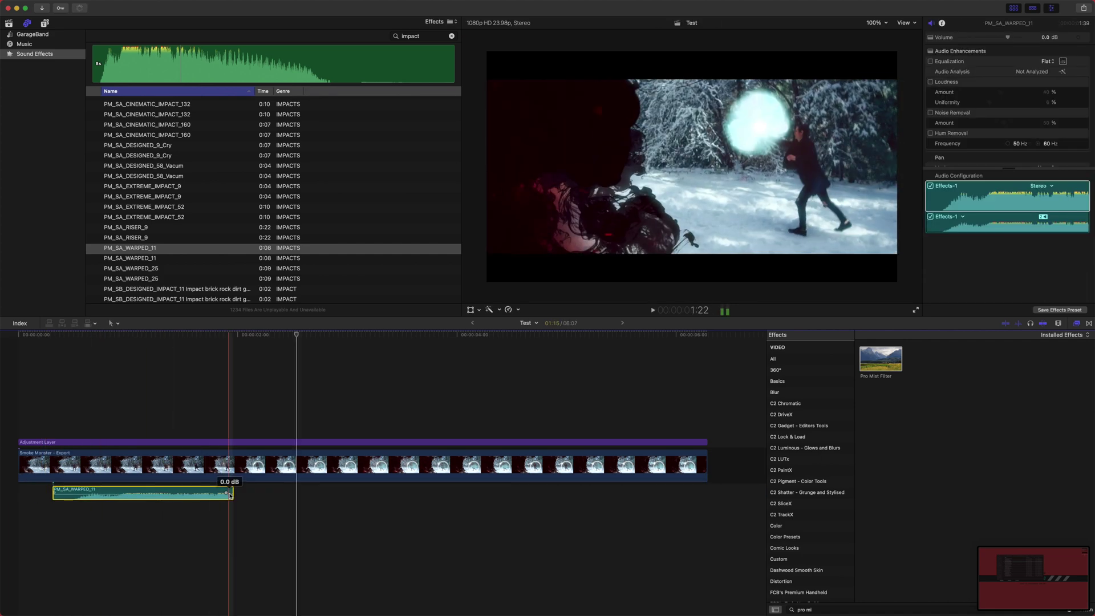